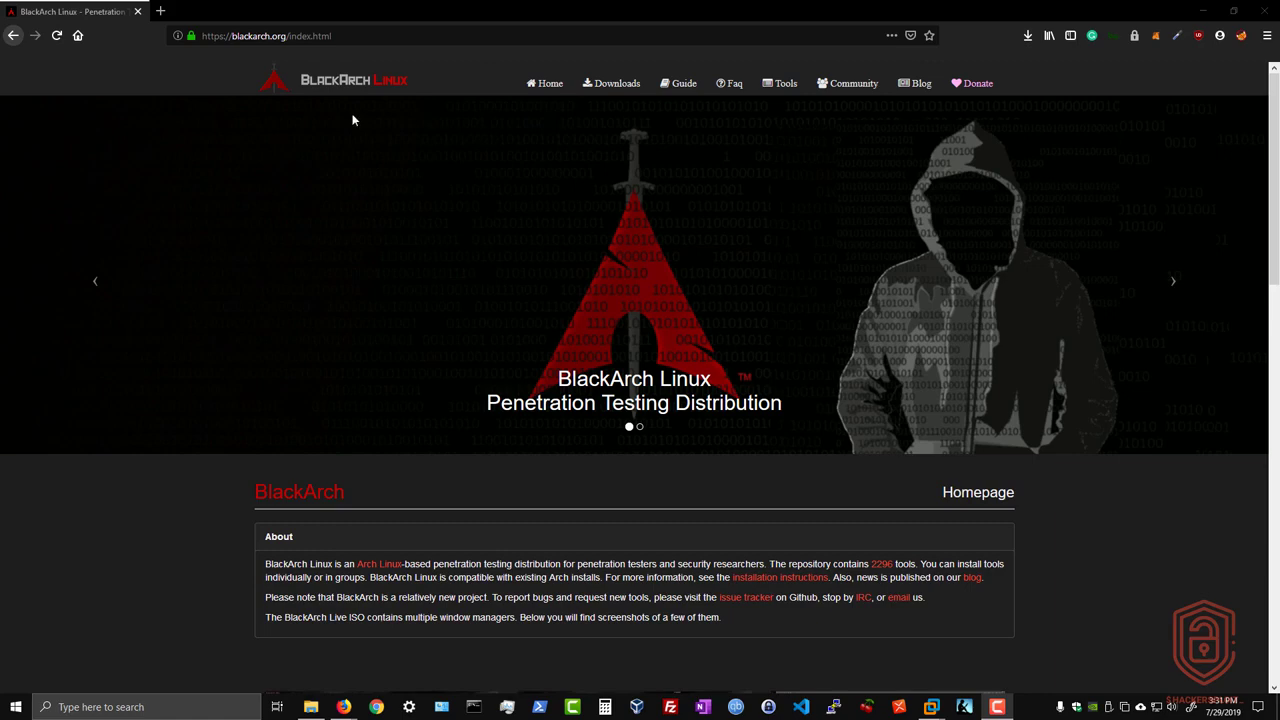
# Scroll through the BlackArch homepage and open its Downloads page from the top navigation.
pyautogui.scroll(-3, 364, 259)
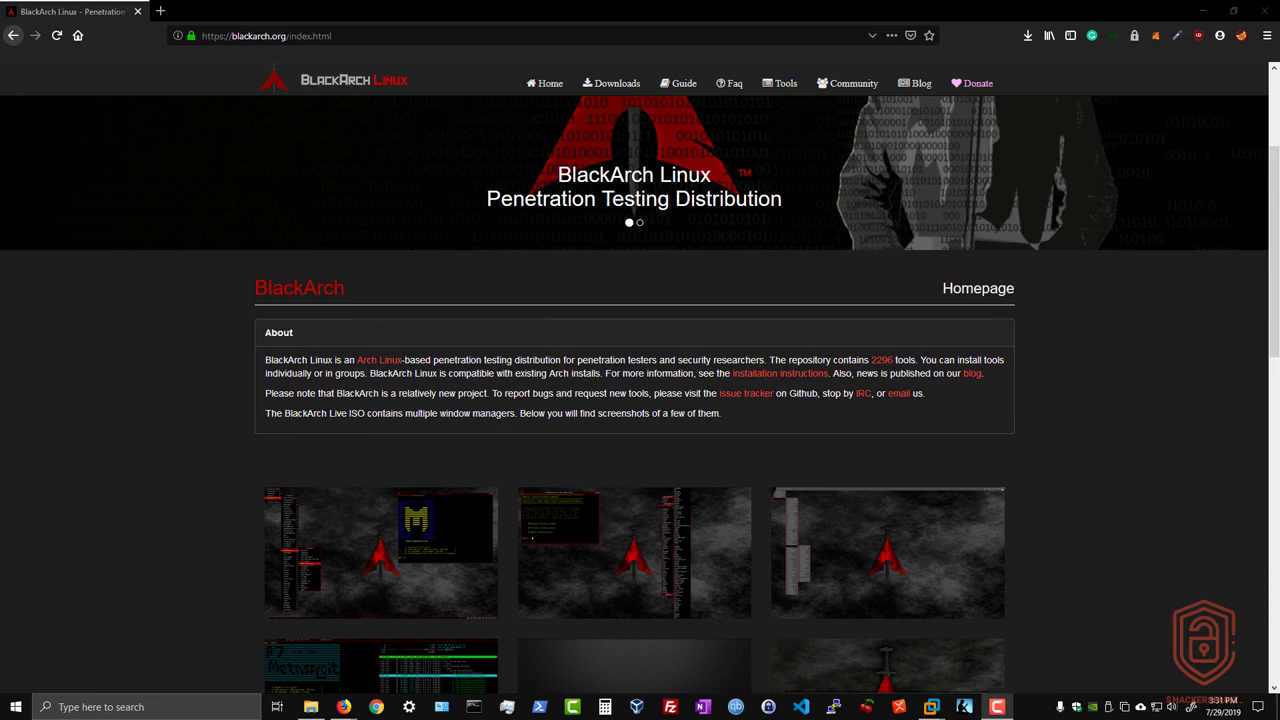
pyautogui.moveTo(287, 36); pyautogui.dragTo(249, 36)
pyautogui.click(249, 36)
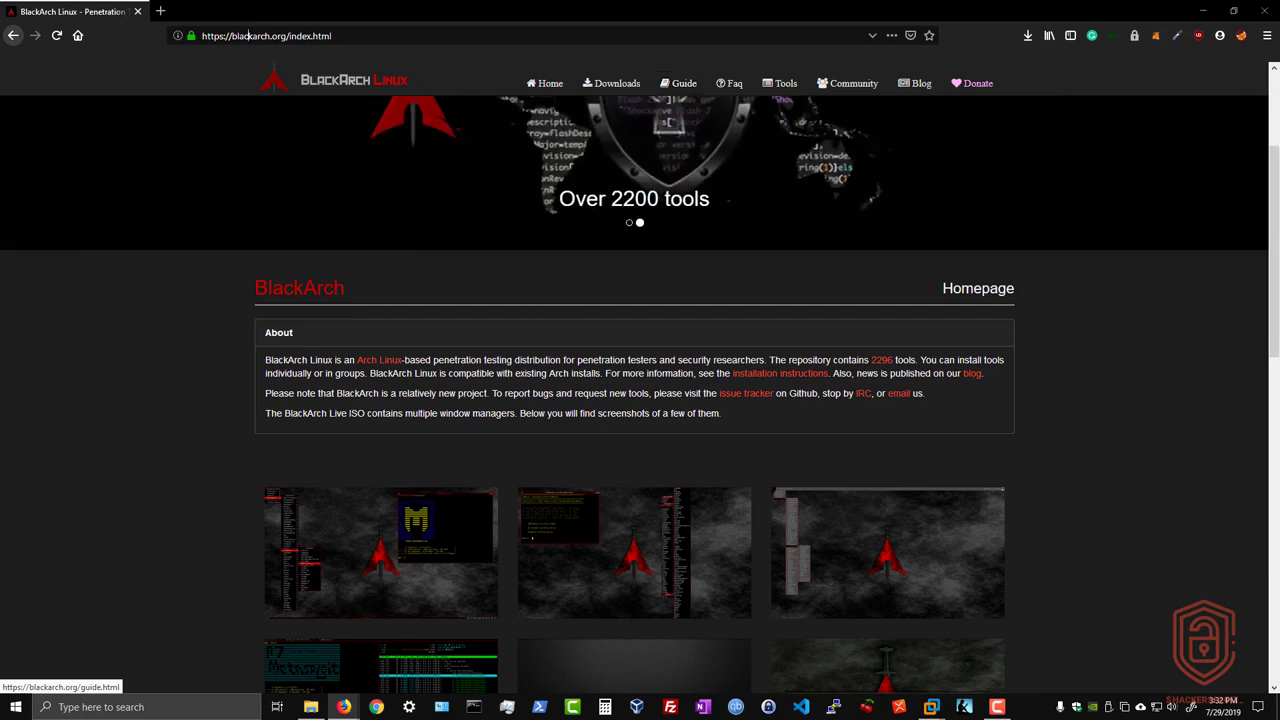
pyautogui.click(620, 86)
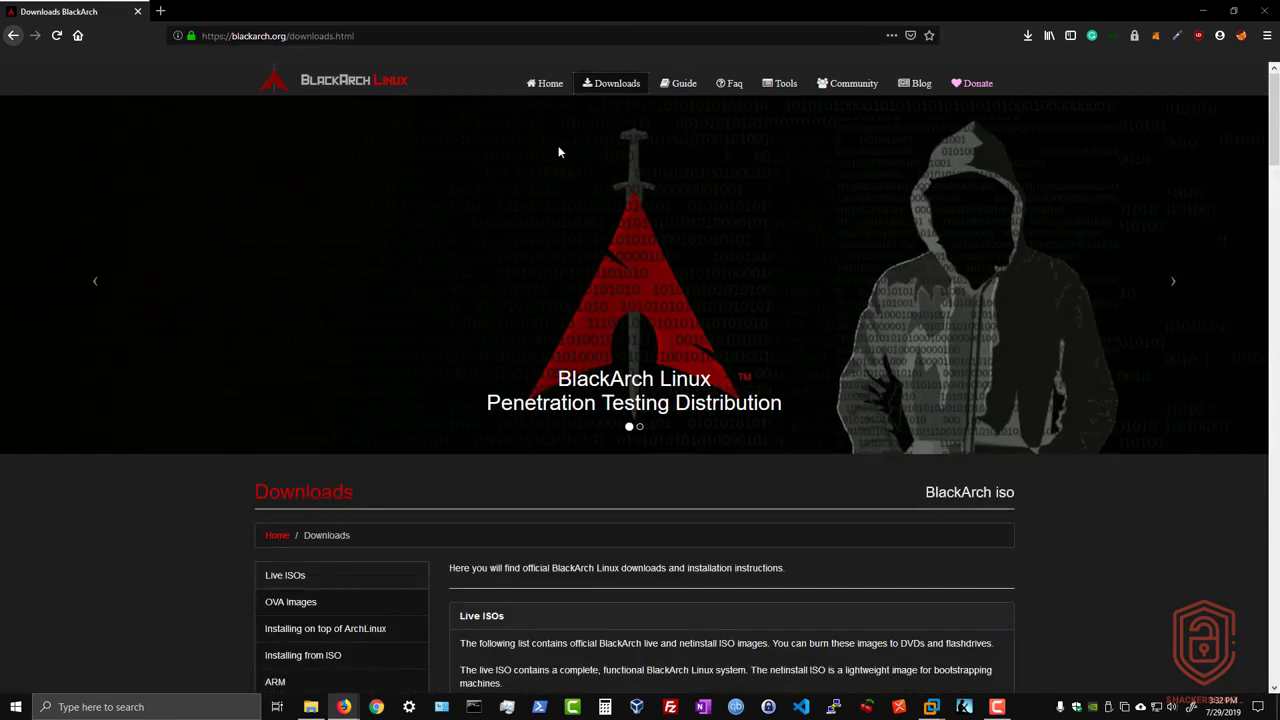
pyautogui.scroll(-4, 556, 148)
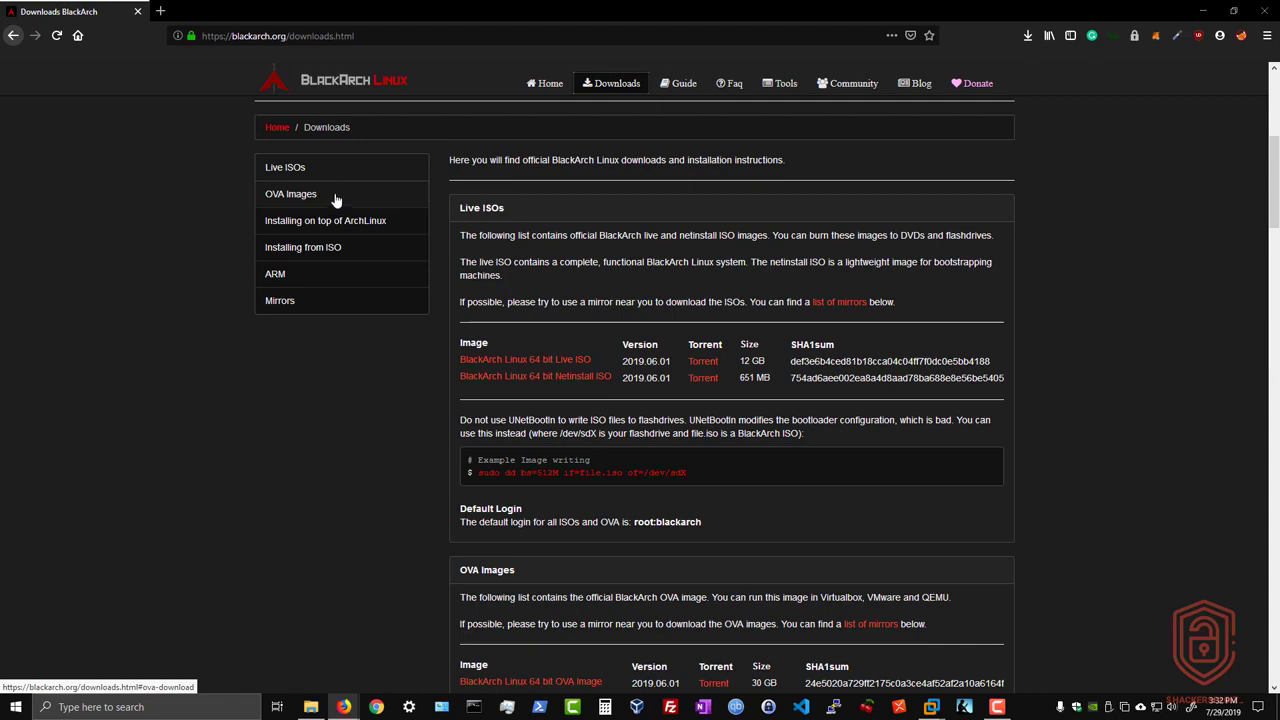
pyautogui.click(350, 222)
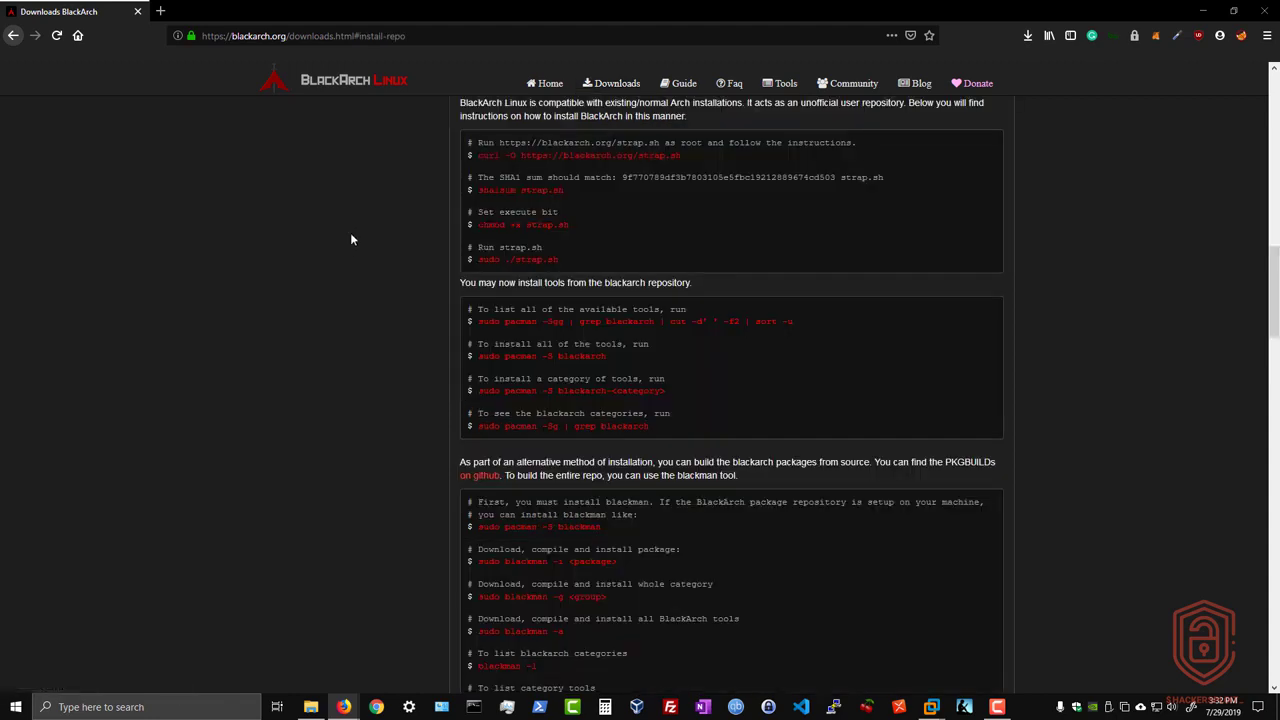
pyautogui.scroll(5, 350, 232)
pyautogui.scroll(3, 351, 239)
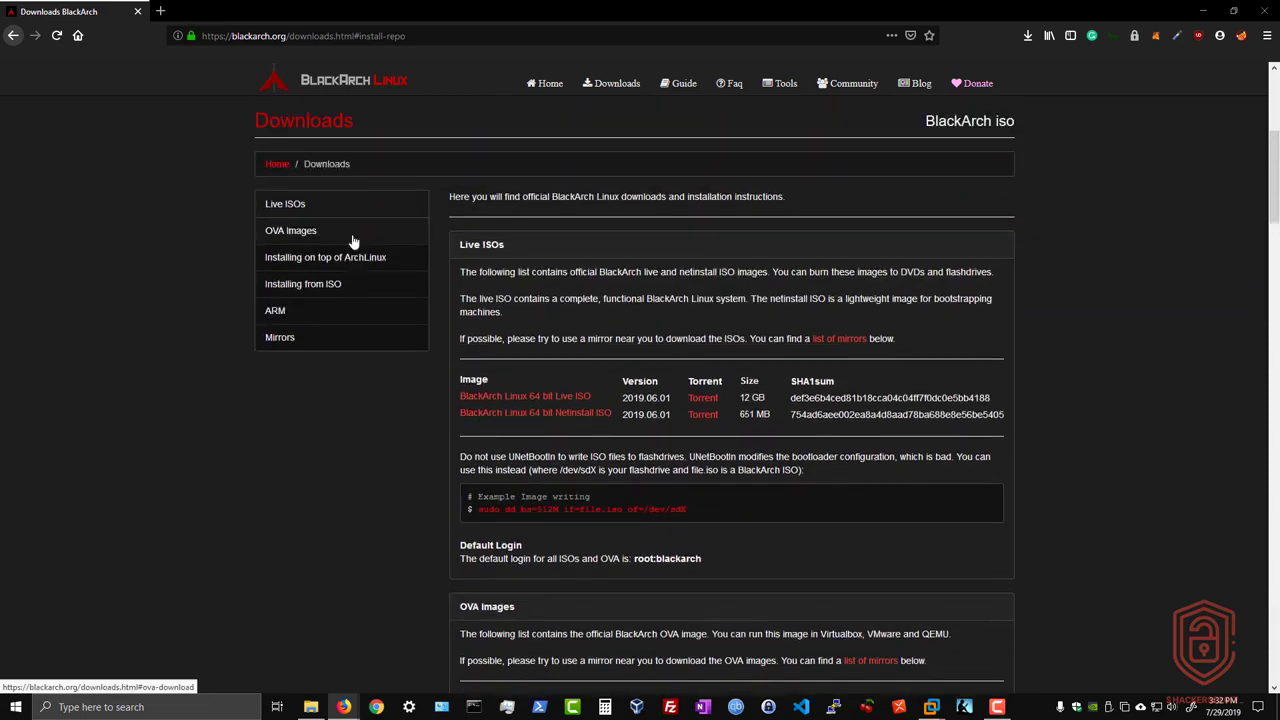
pyautogui.click(351, 285)
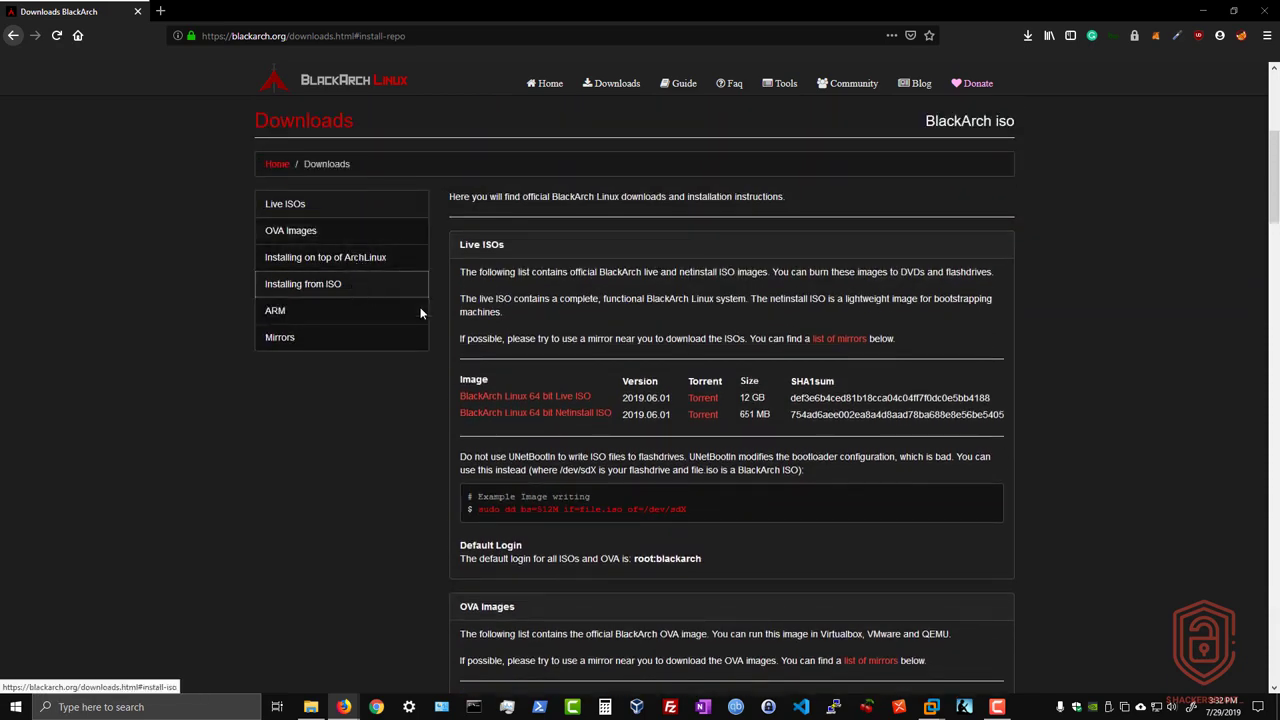
pyautogui.scroll(10, 415, 313)
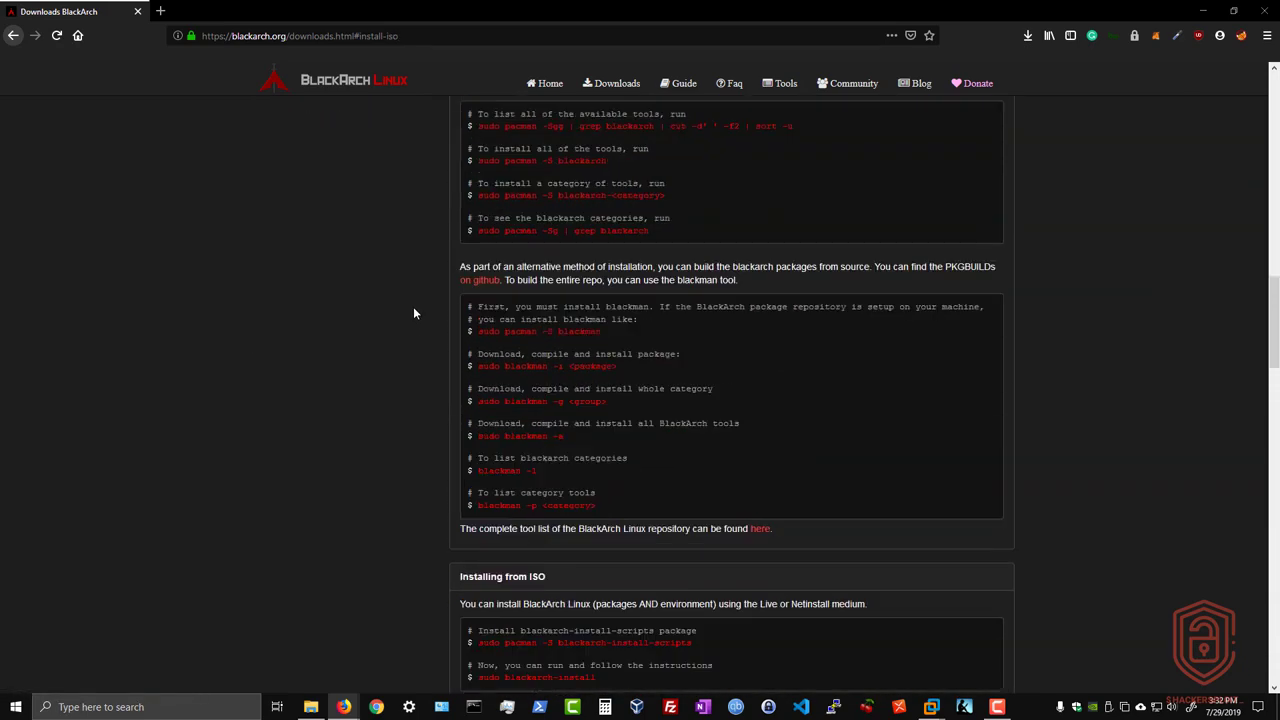
pyautogui.scroll(5, 418, 316)
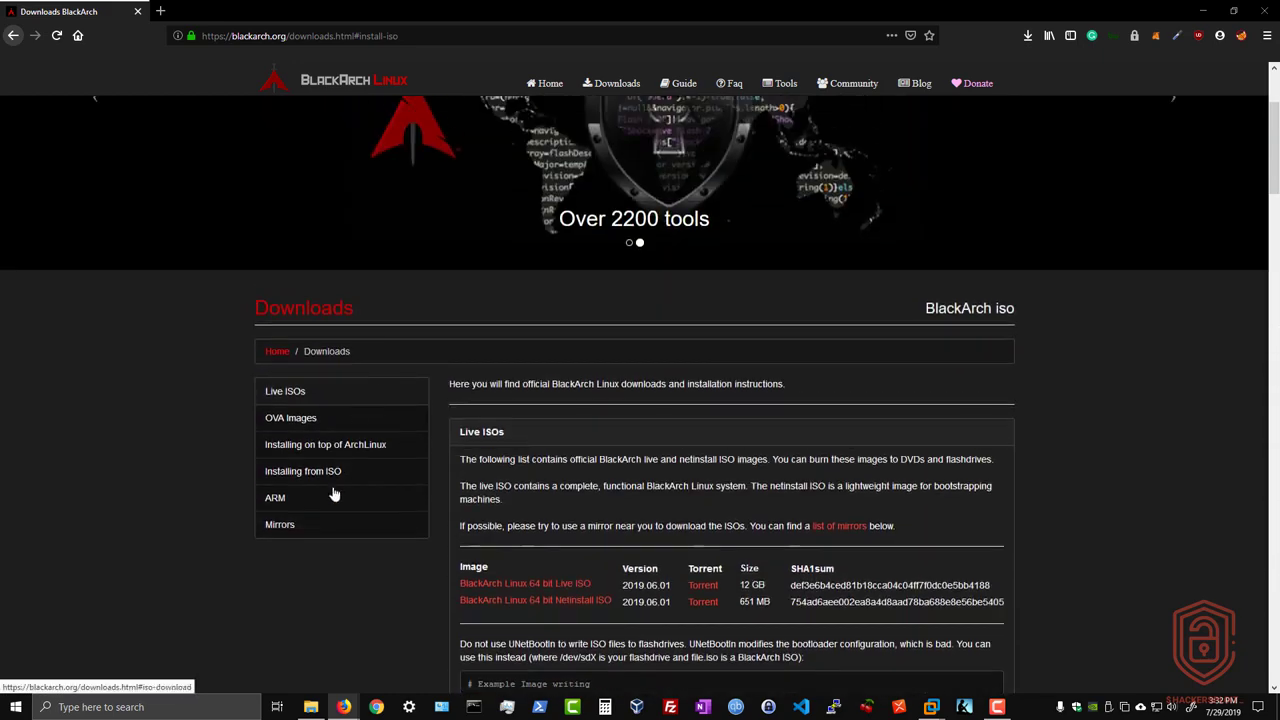
pyautogui.click(331, 493)
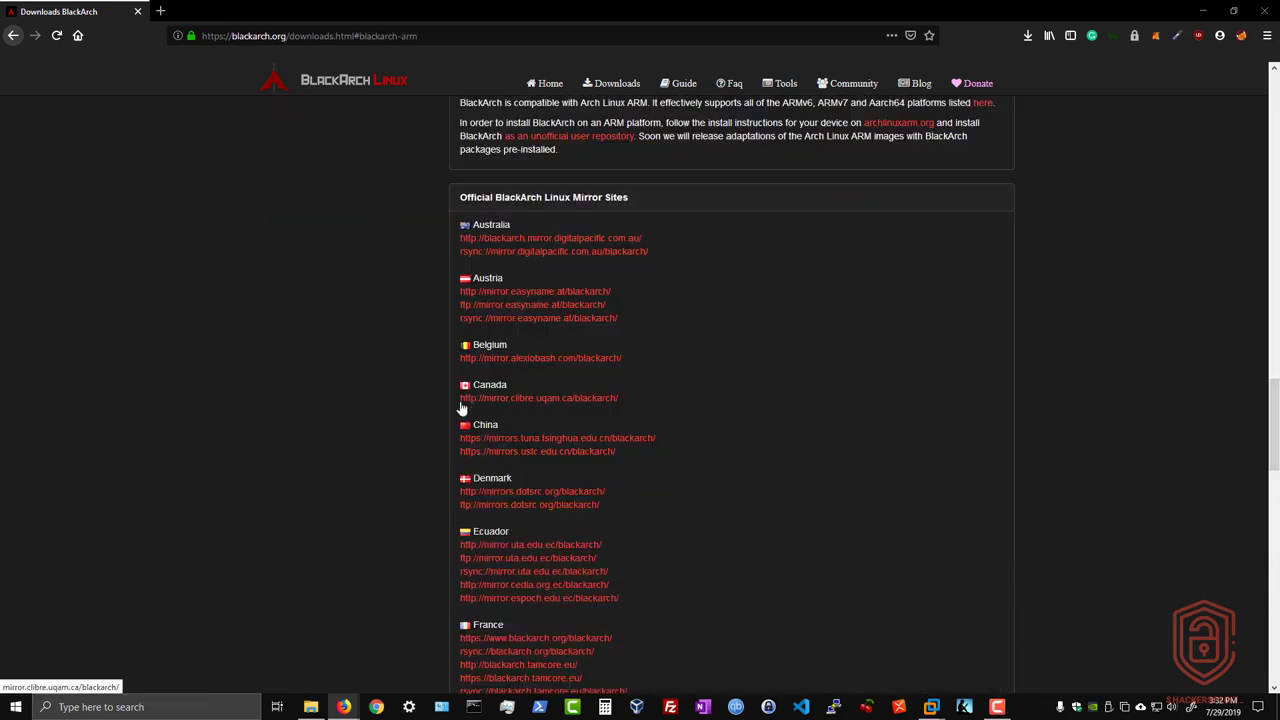
pyautogui.scroll(8, 462, 407)
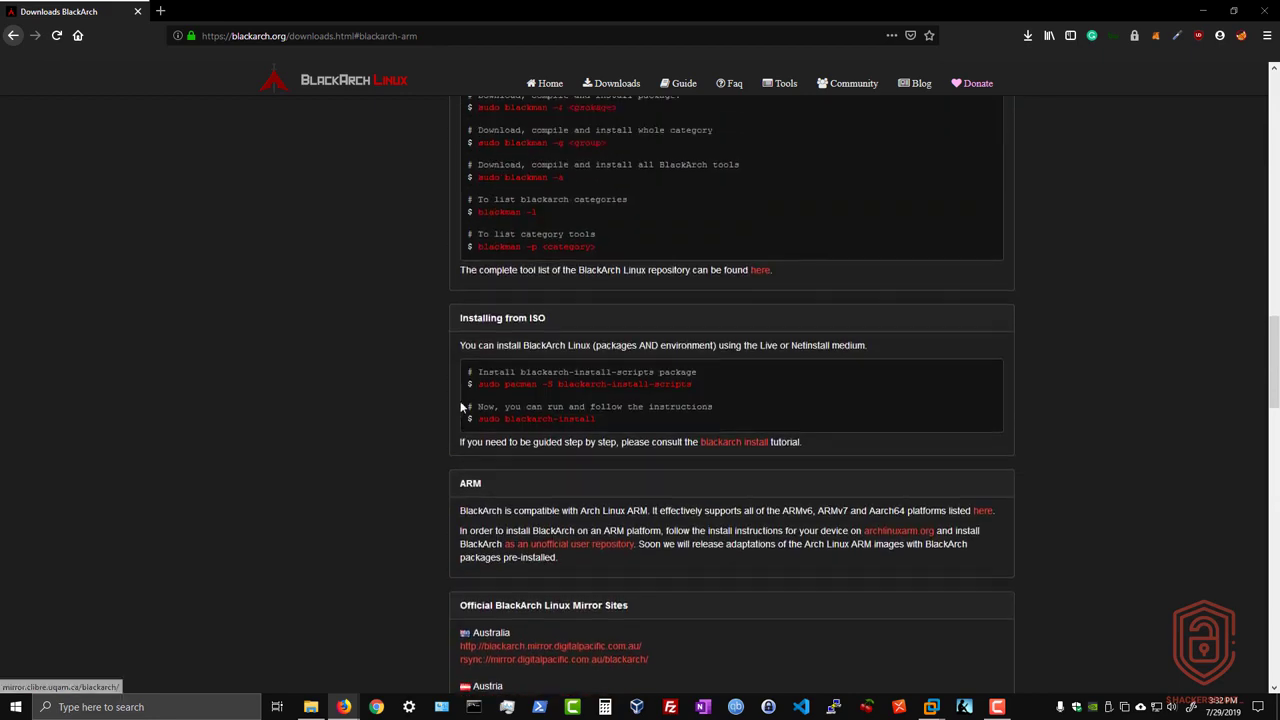
pyautogui.scroll(10, 462, 407)
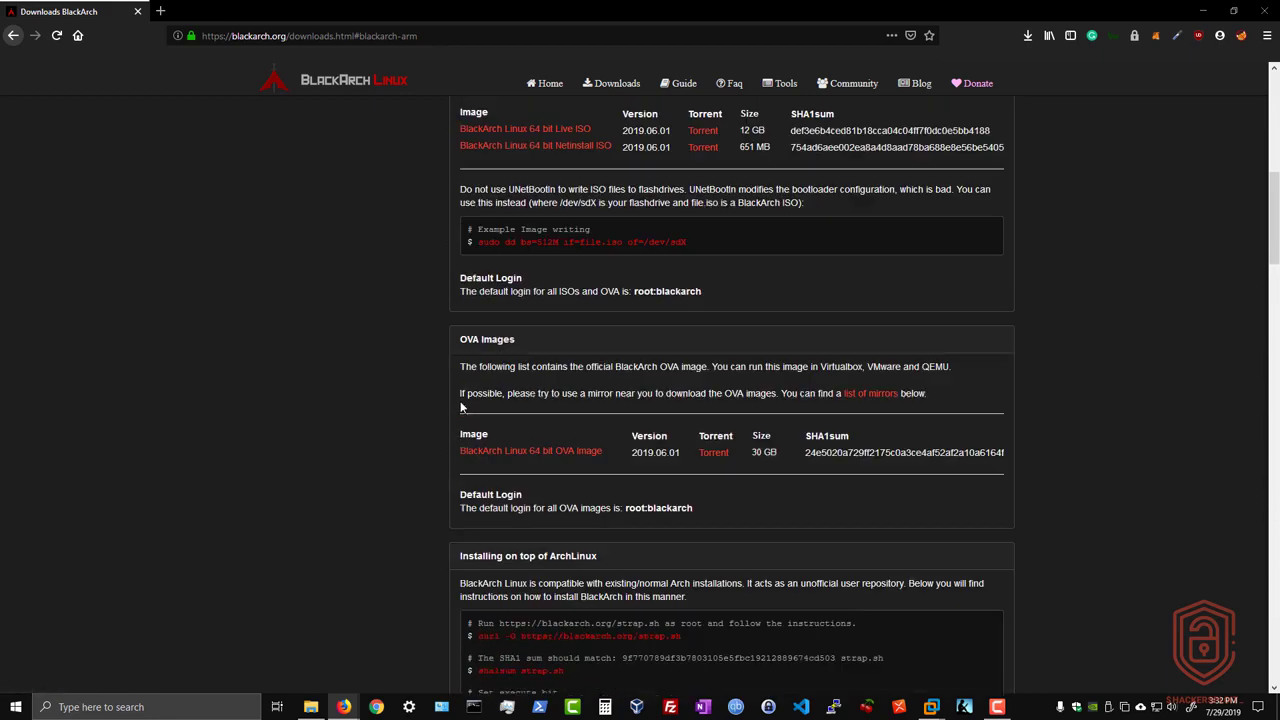
pyautogui.scroll(3, 462, 407)
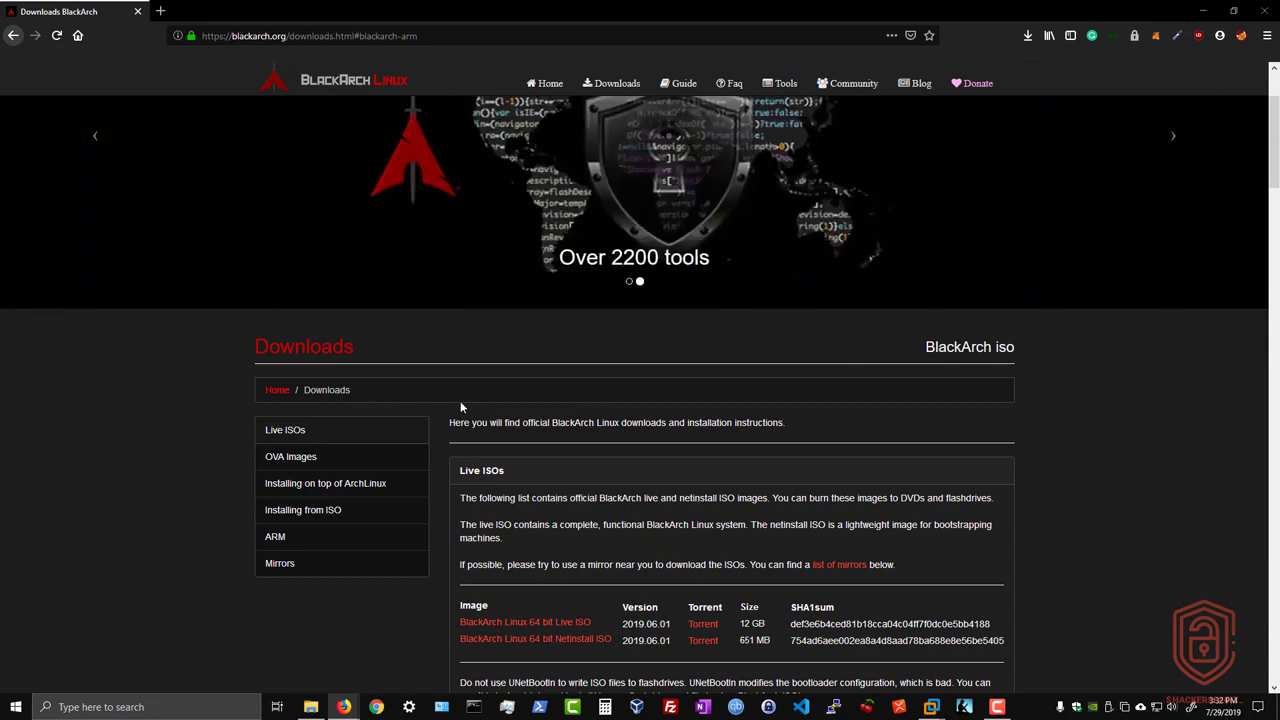
pyautogui.scroll(-3, 427, 410)
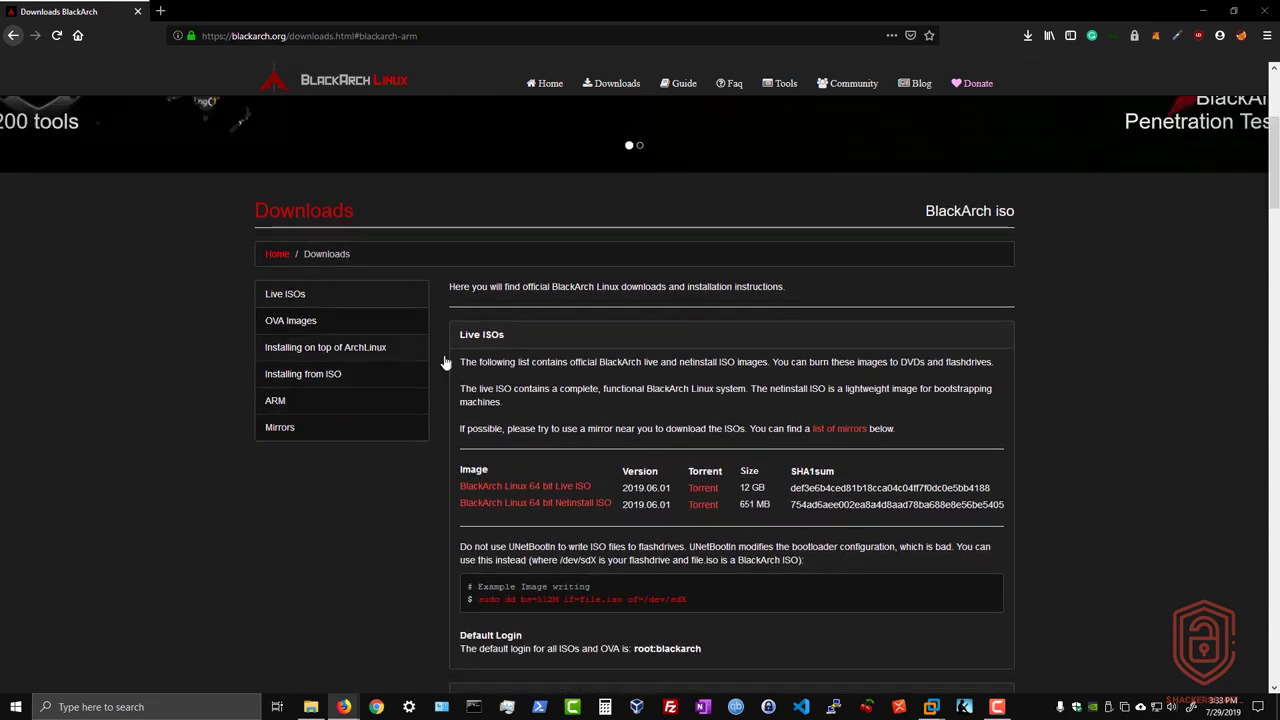
pyautogui.scroll(-5, 445, 362)
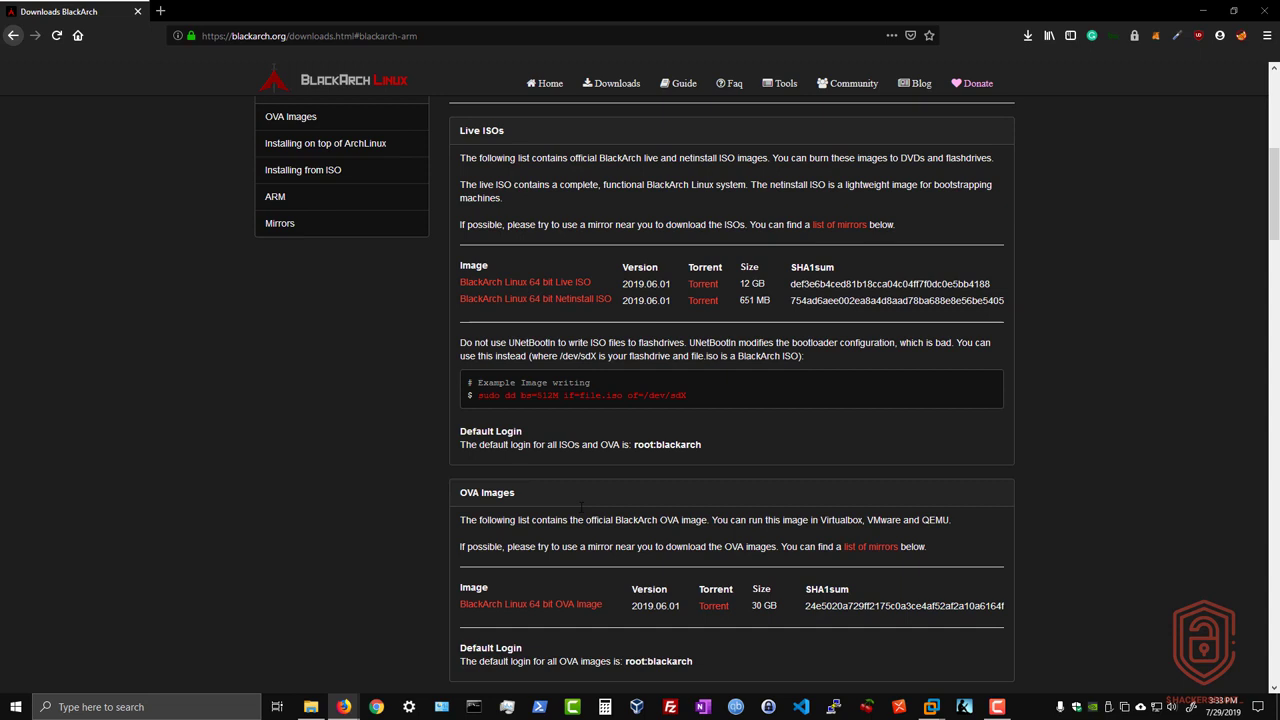
pyautogui.scroll(-3, 583, 508)
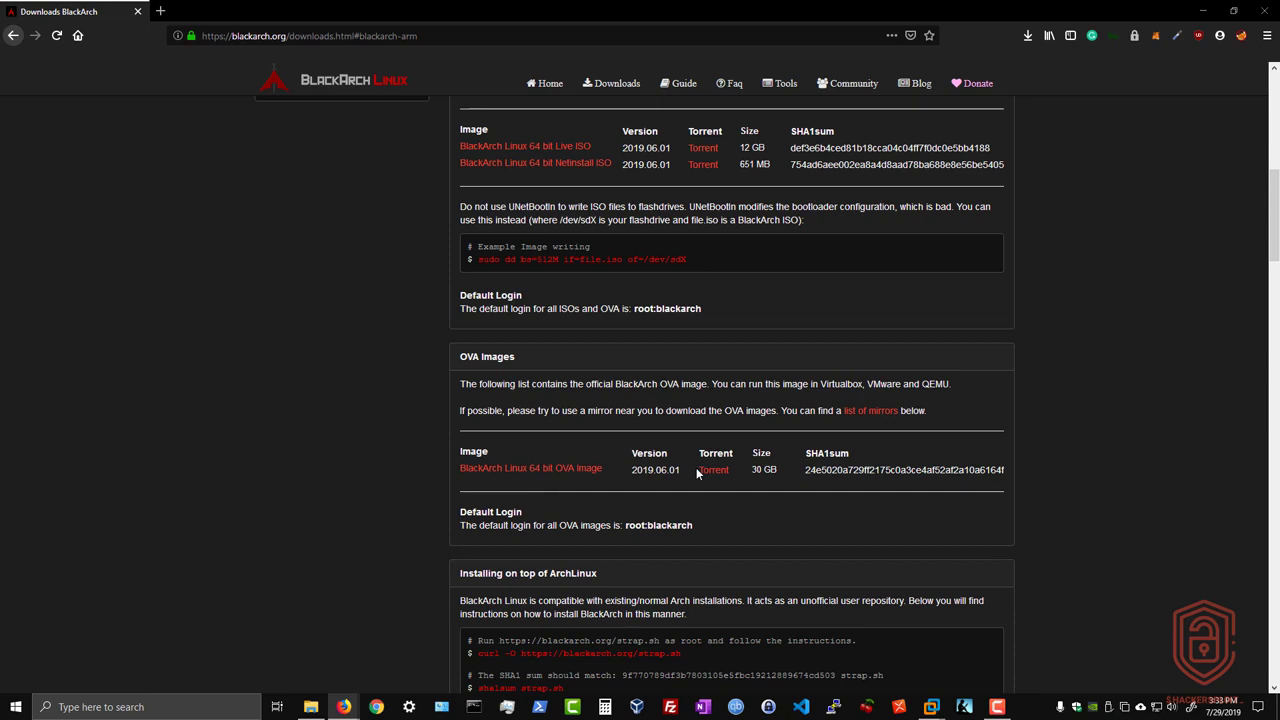
pyautogui.doubleClick(758, 470)
pyautogui.scroll(5, 663, 421)
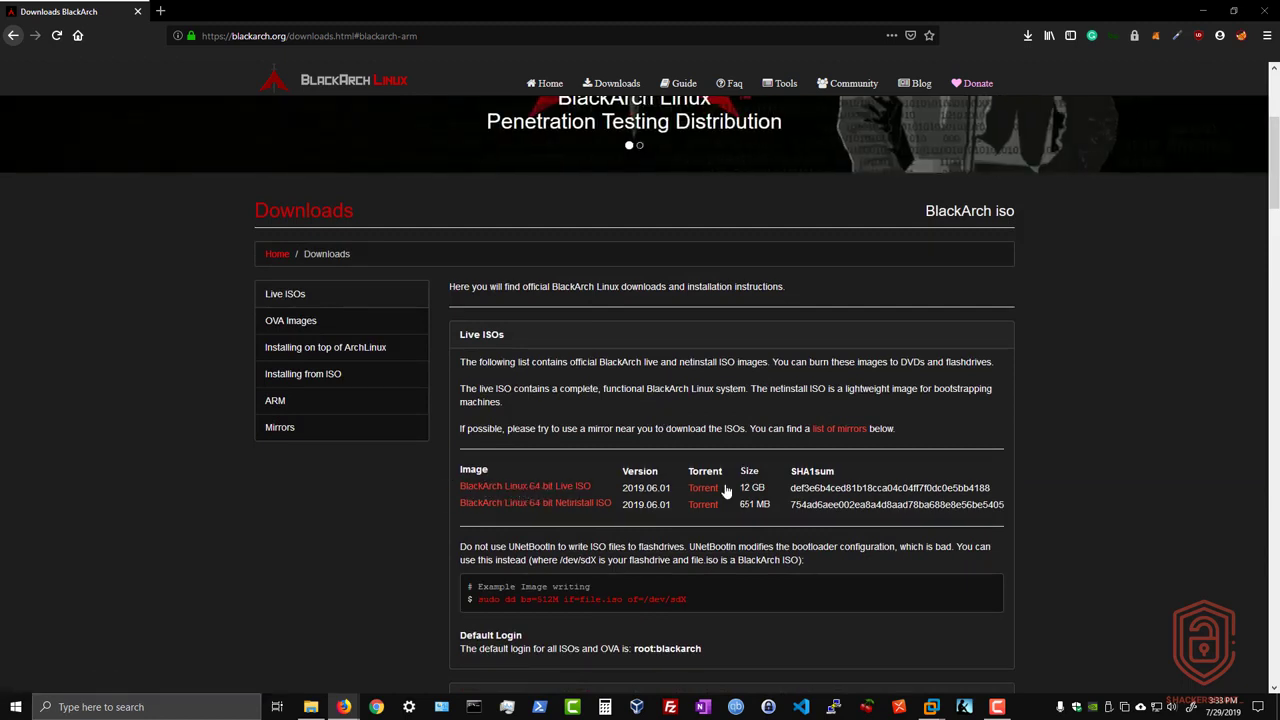
pyautogui.moveTo(741, 488); pyautogui.dragTo(766, 488)
pyautogui.moveTo(496, 517); pyautogui.dragTo(607, 512)
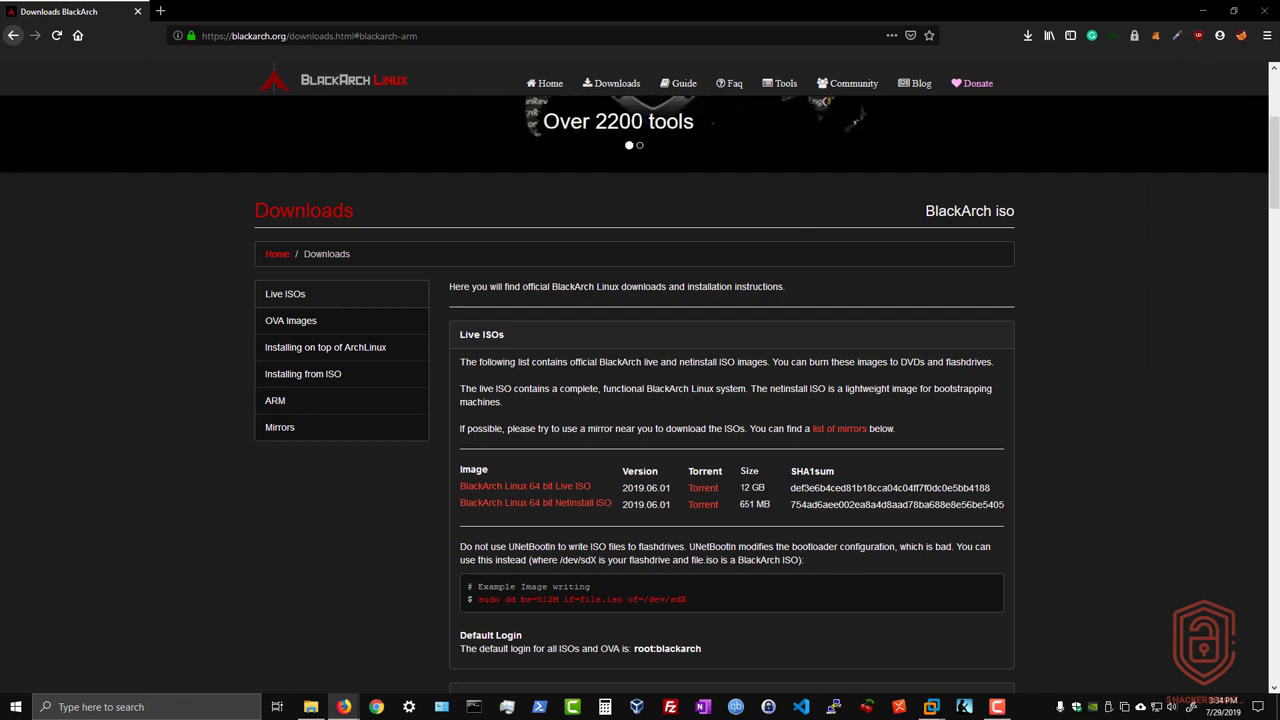
pyautogui.moveTo(741, 488); pyautogui.dragTo(765, 488)
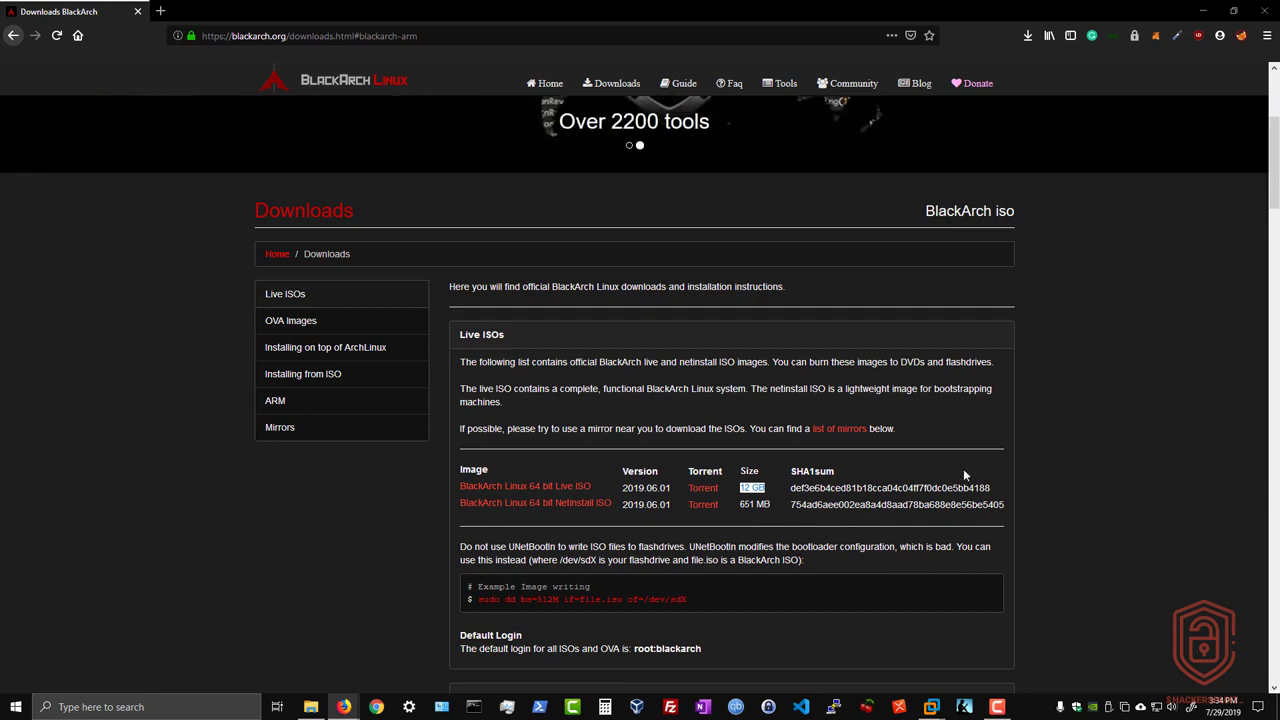
pyautogui.click(1046, 443)
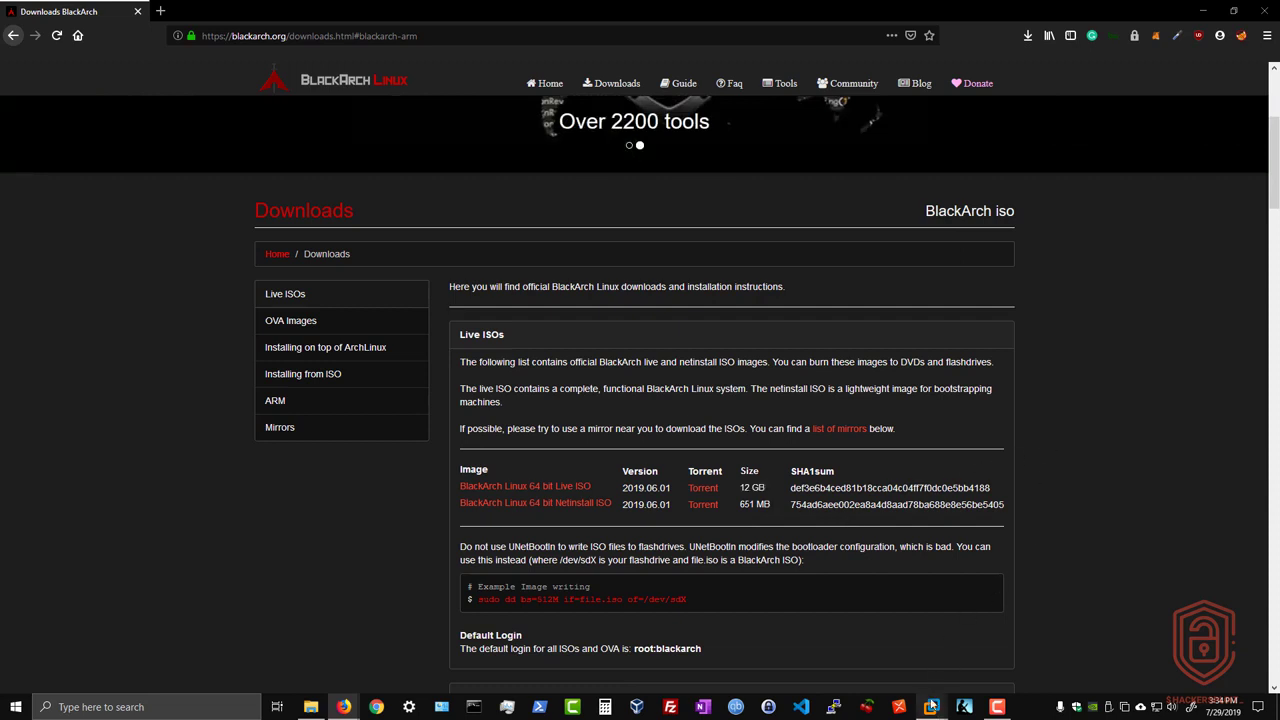
pyautogui.moveTo(931, 707)
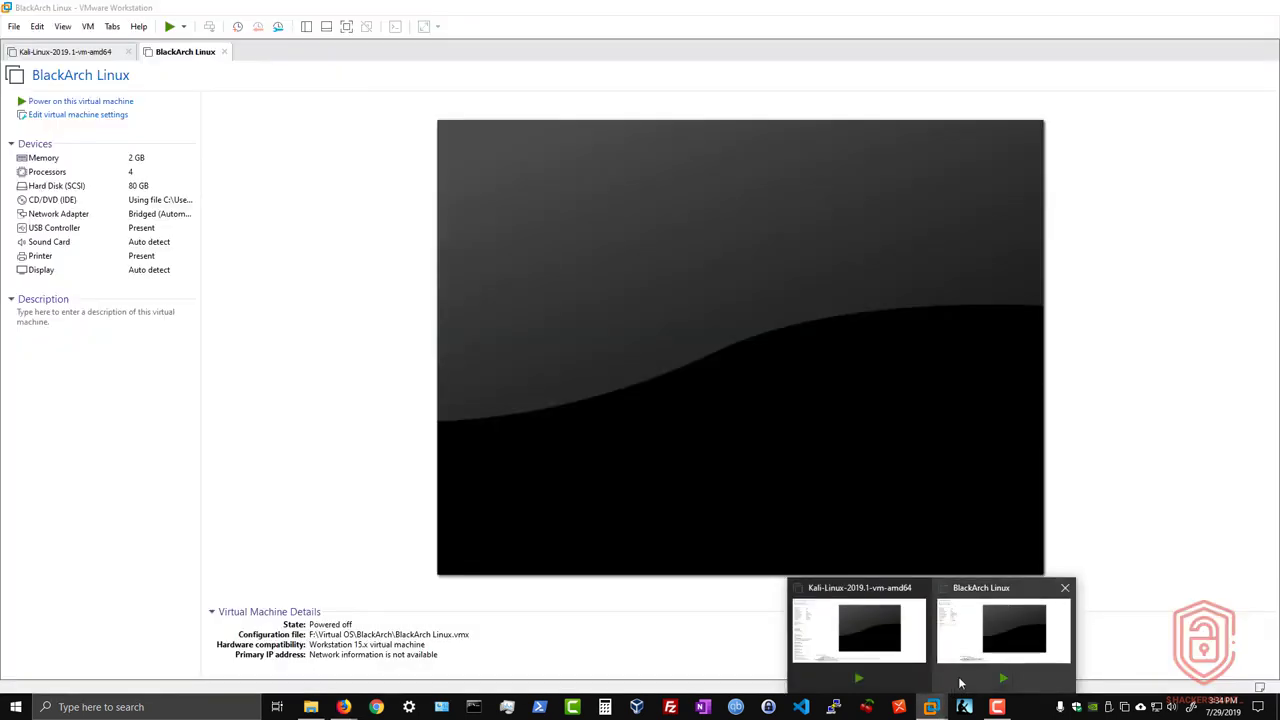
# Review the BlackArch Linux VM's settings: 4 processors, network adapter, 80 GB disk and 2 GB memory.
pyautogui.click(960, 683)
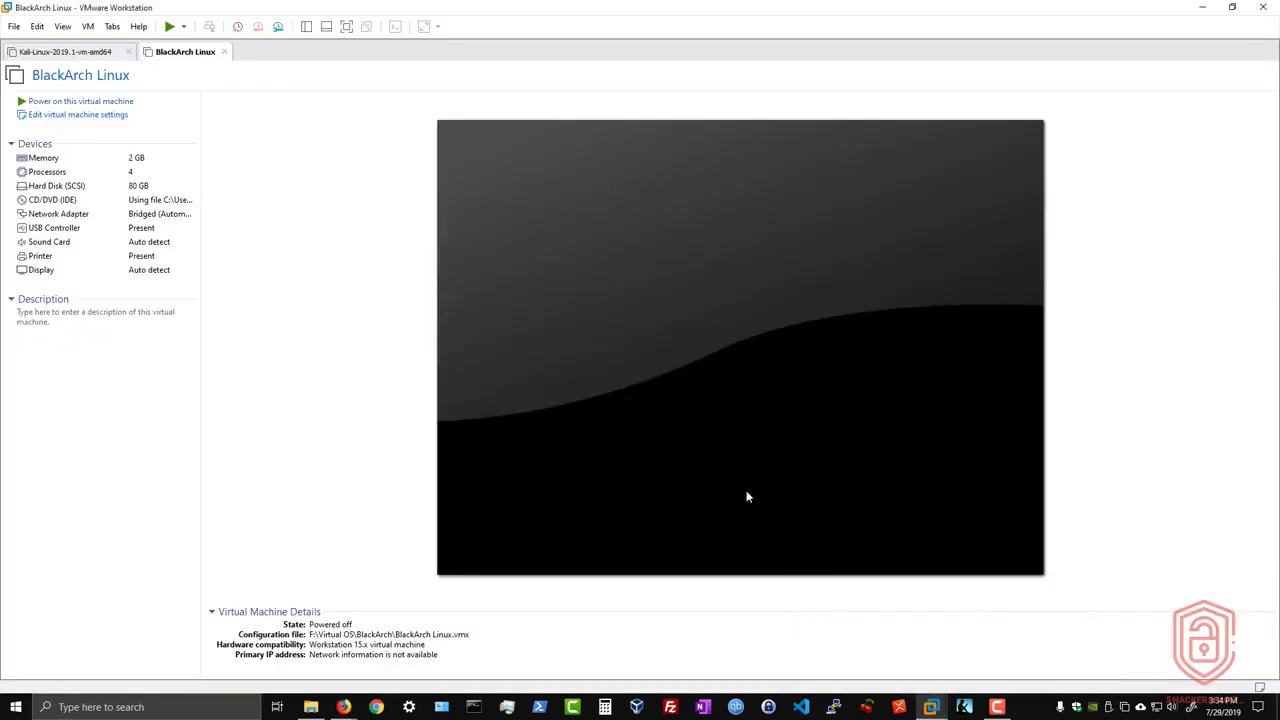
pyautogui.click(69, 122)
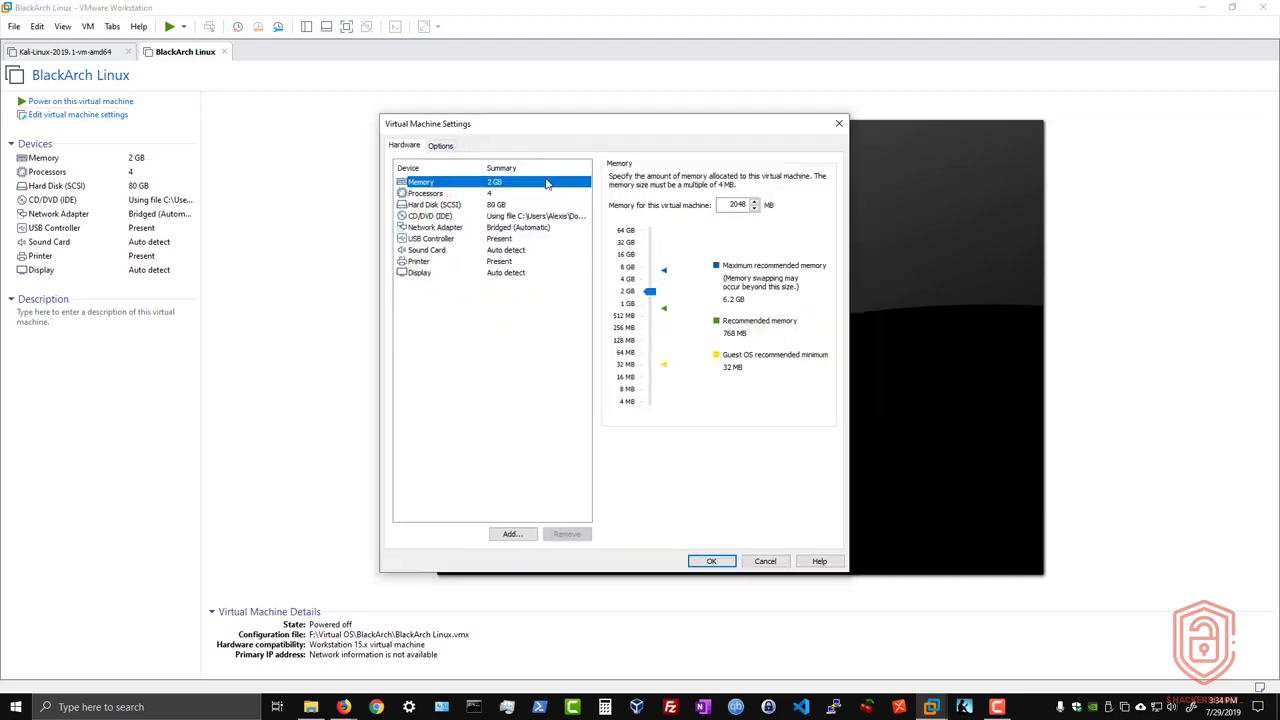
pyautogui.click(463, 195)
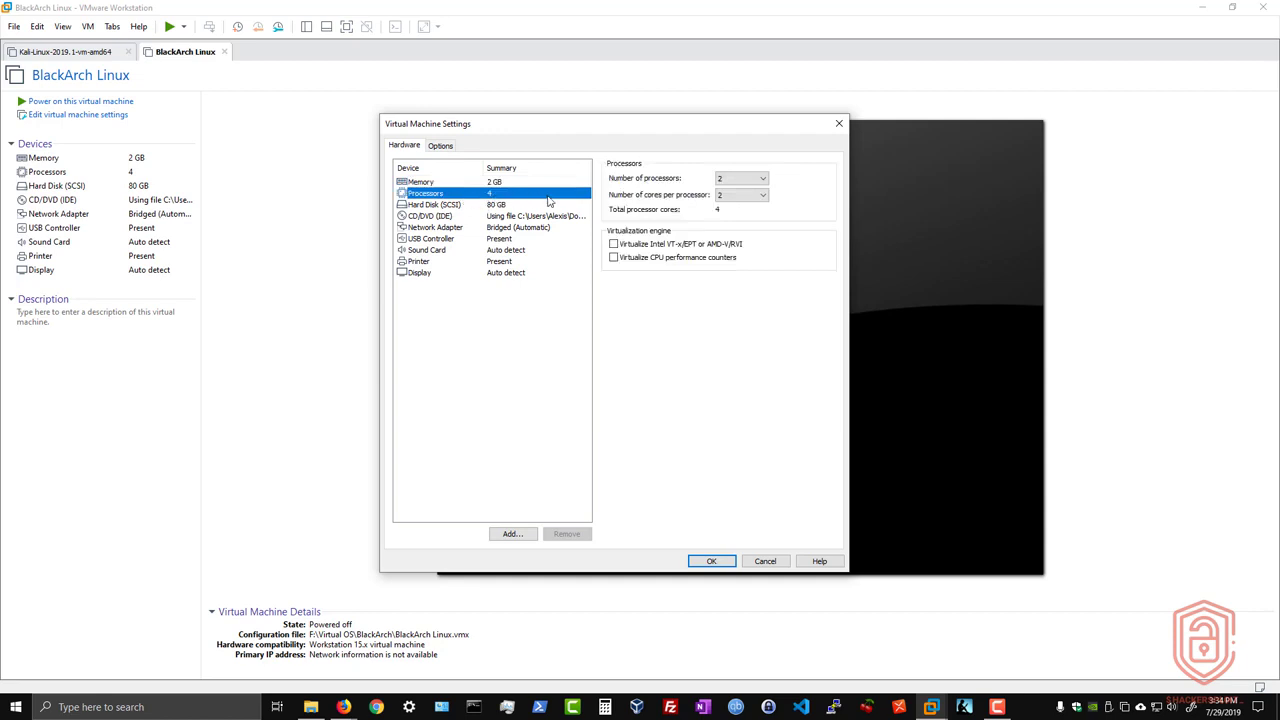
pyautogui.click(765, 196)
pyautogui.click(533, 229)
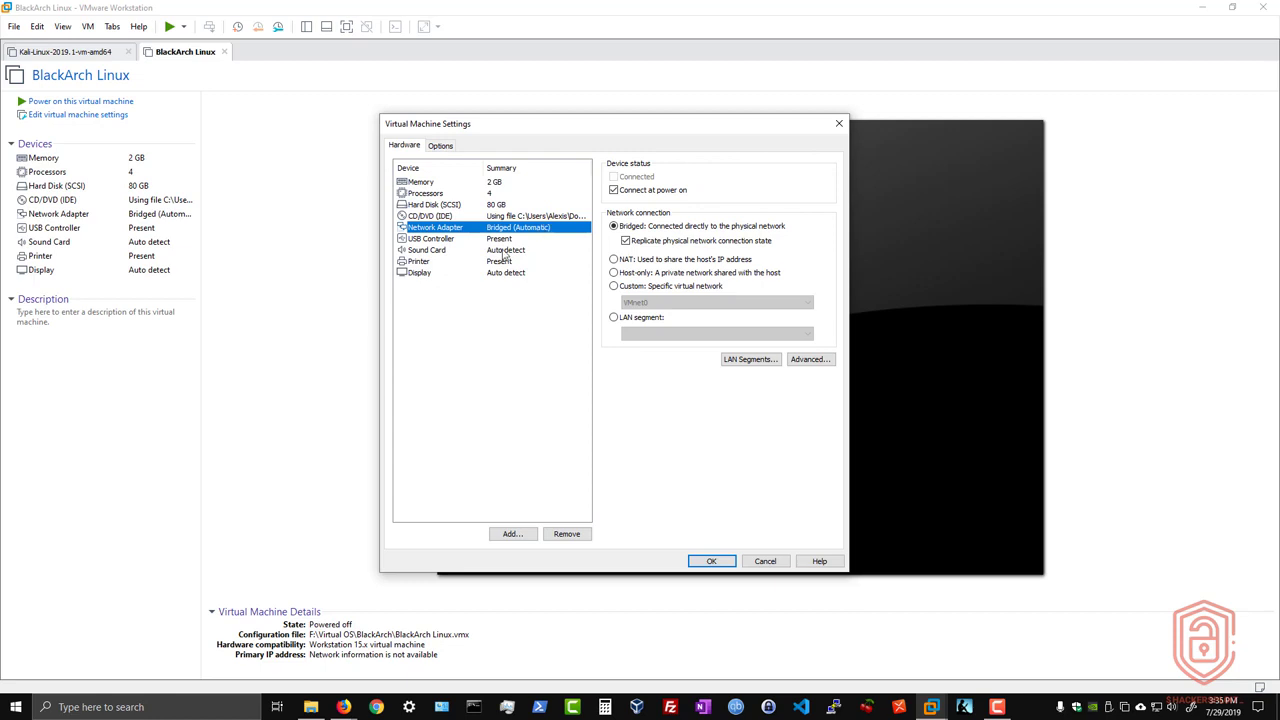
pyautogui.click(458, 205)
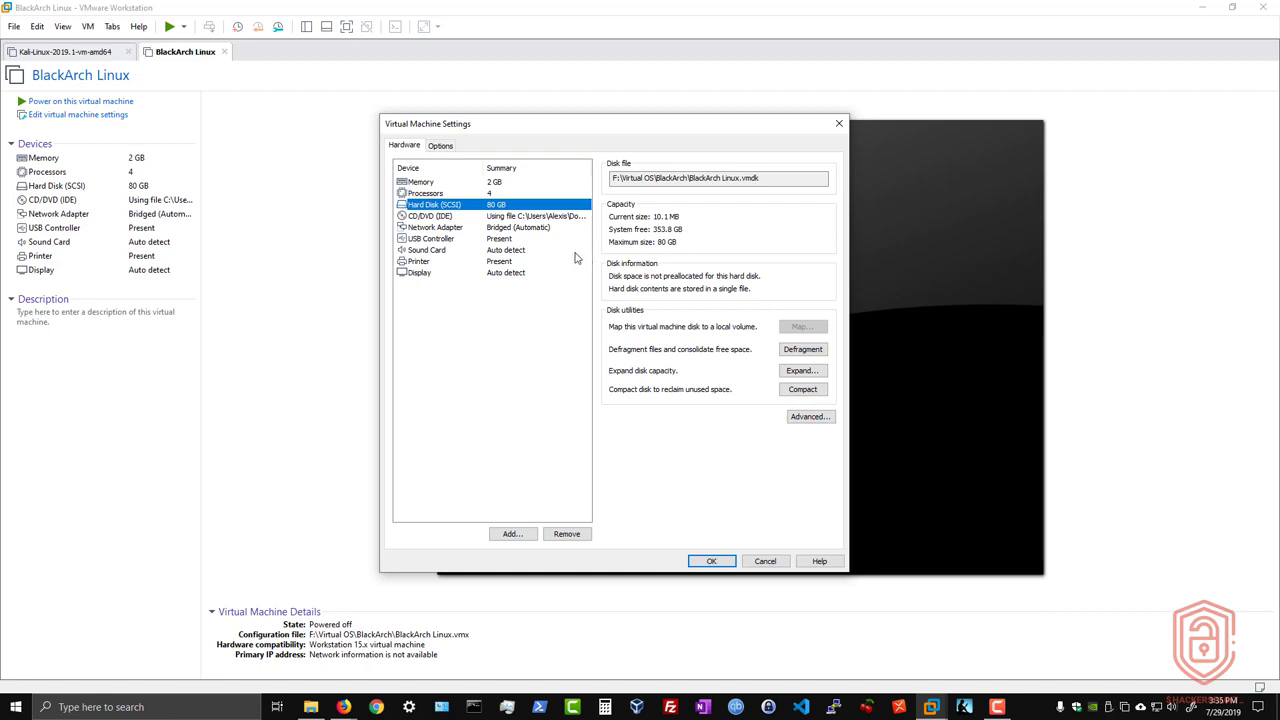
pyautogui.click(540, 187)
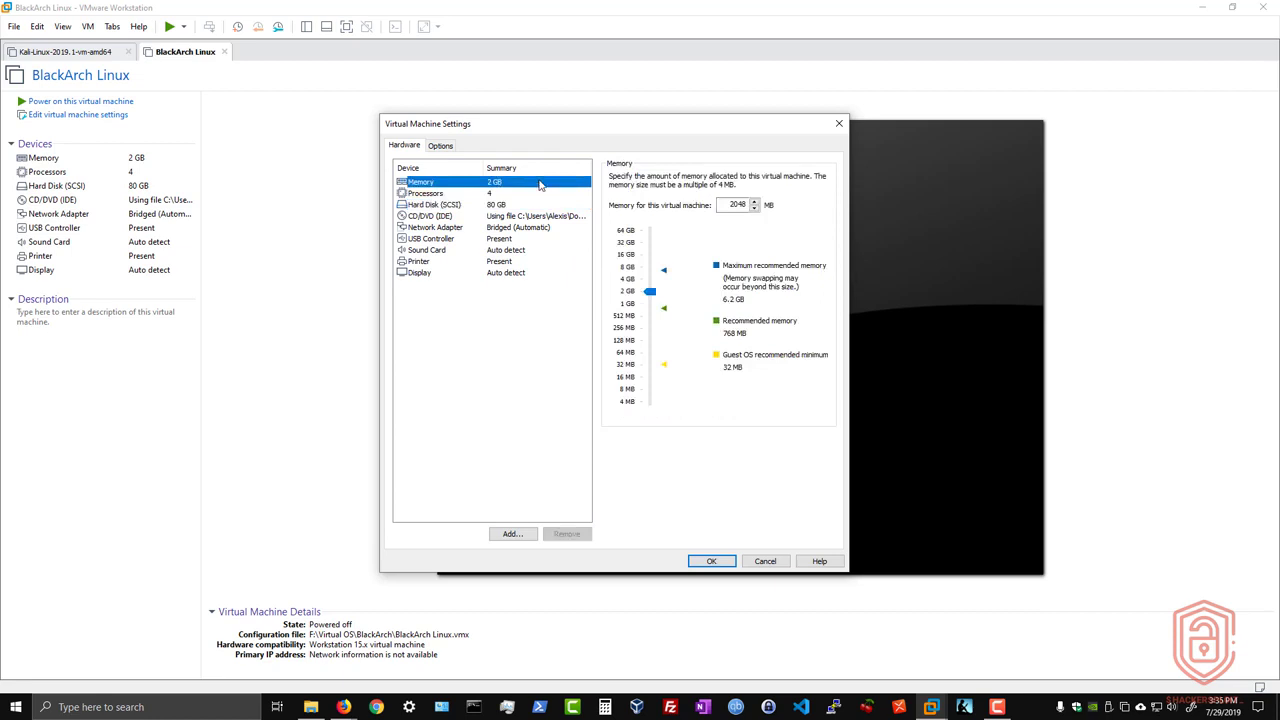
pyautogui.moveTo(597, 131); pyautogui.dragTo(597, 126)
pyautogui.click(732, 563)
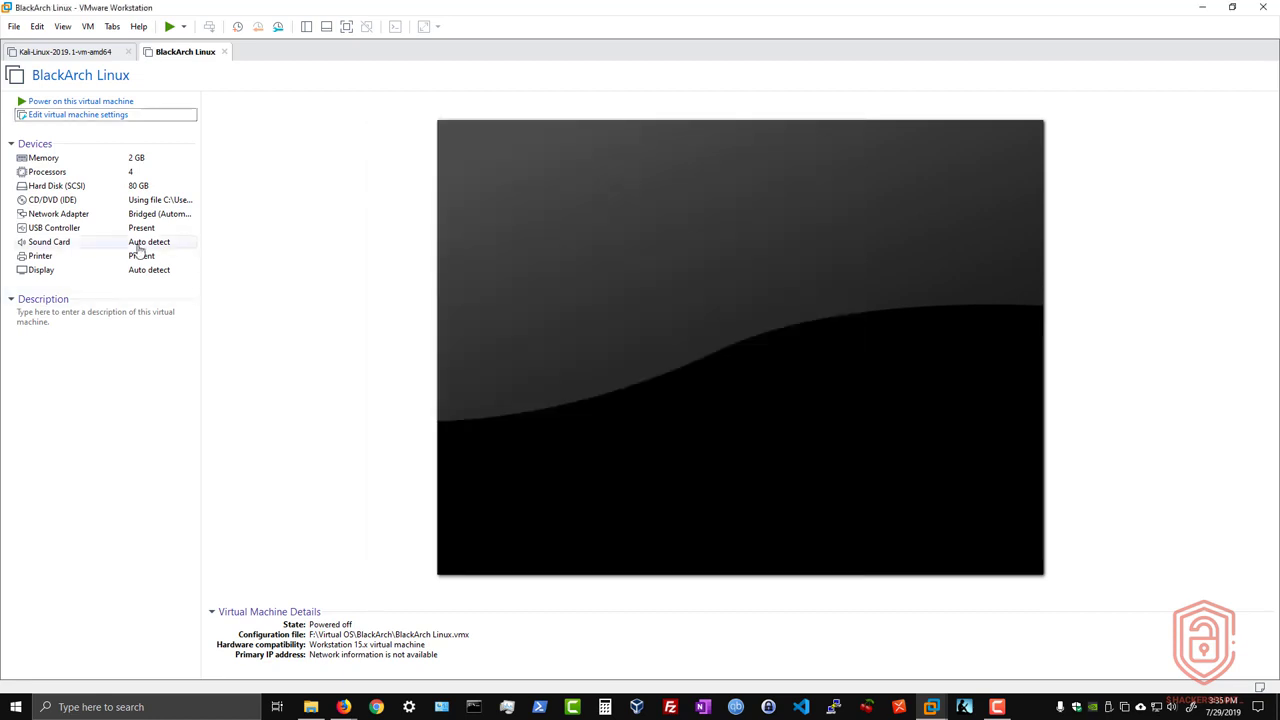
# Power on the BlackArch Linux VM and boot the standard 'Boot BlackArch Linux' live entry.
pyautogui.click(110, 101)
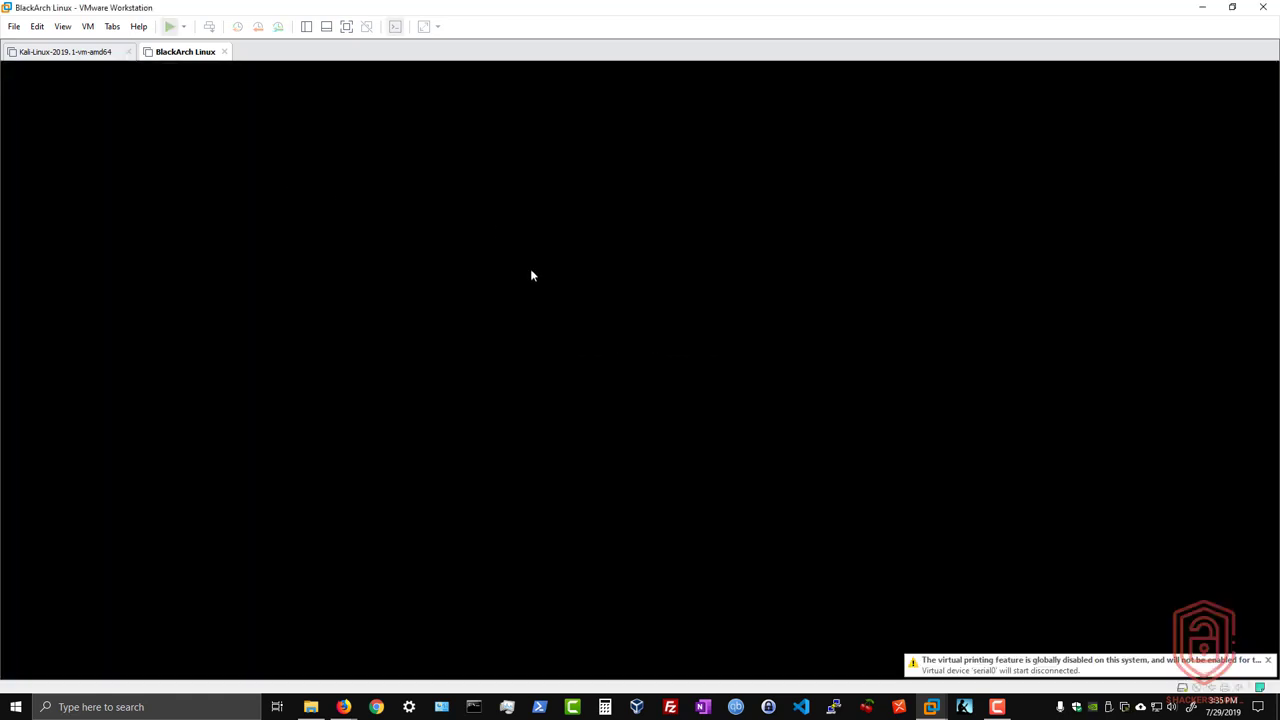
pyautogui.click(599, 292)
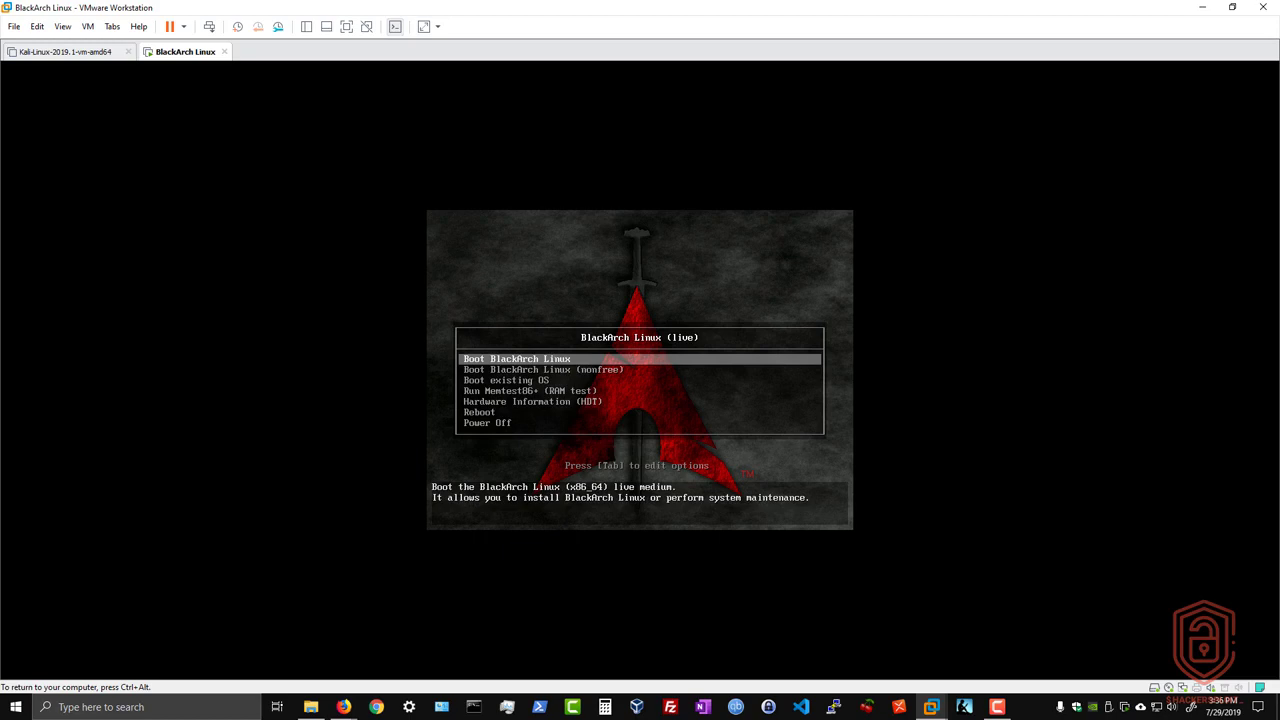
pyautogui.press('Down')
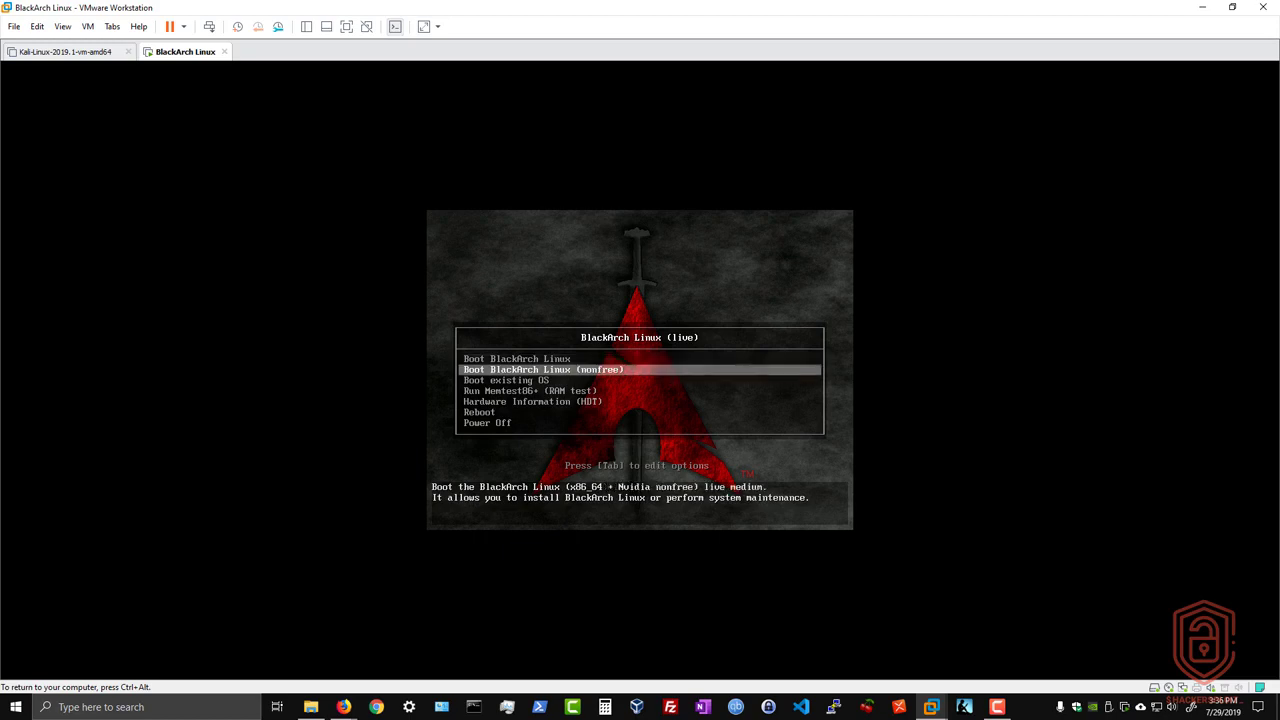
pyautogui.press('Up')
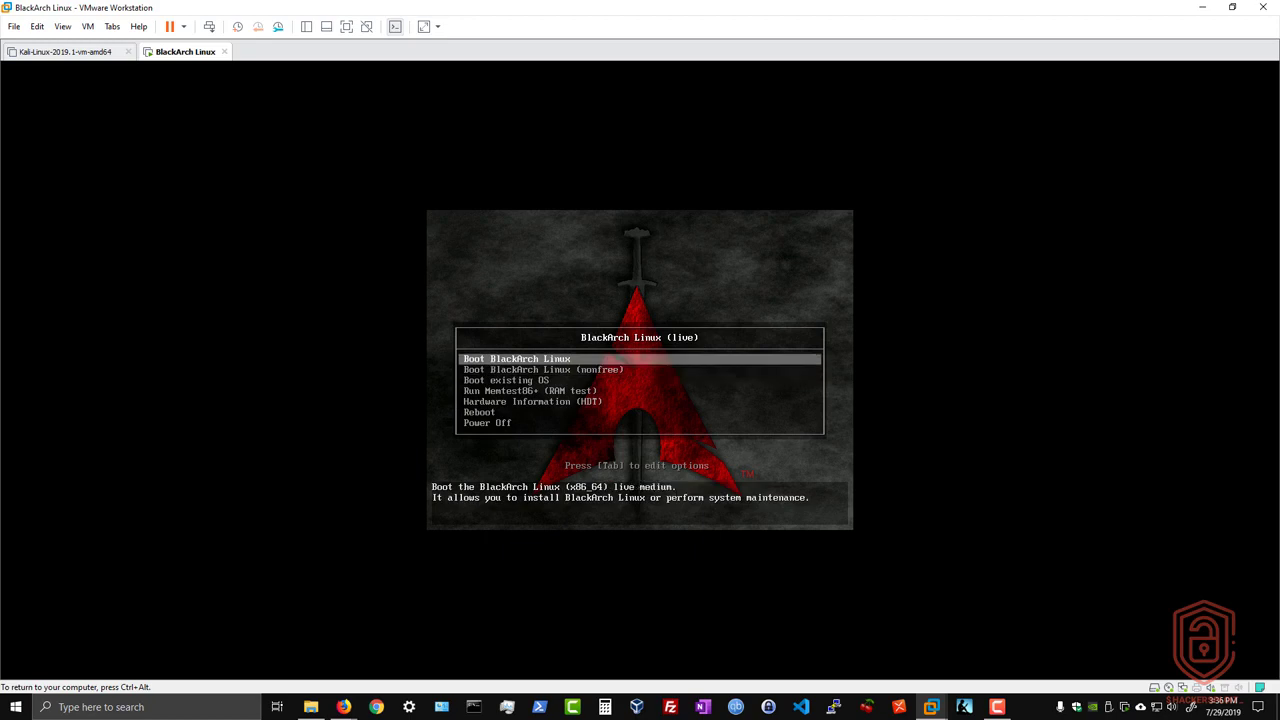
pyautogui.press('Return')
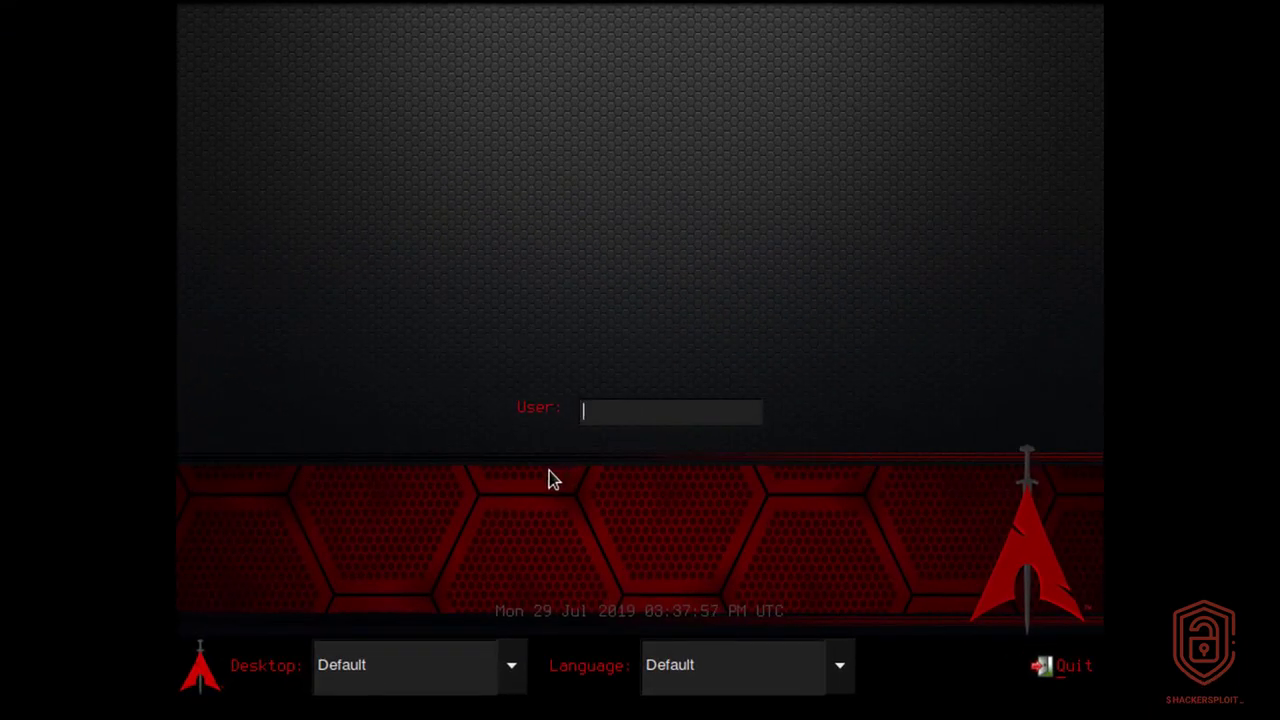
# Leave the desktop session and language dropdowns on Default.
pyautogui.click(430, 678)
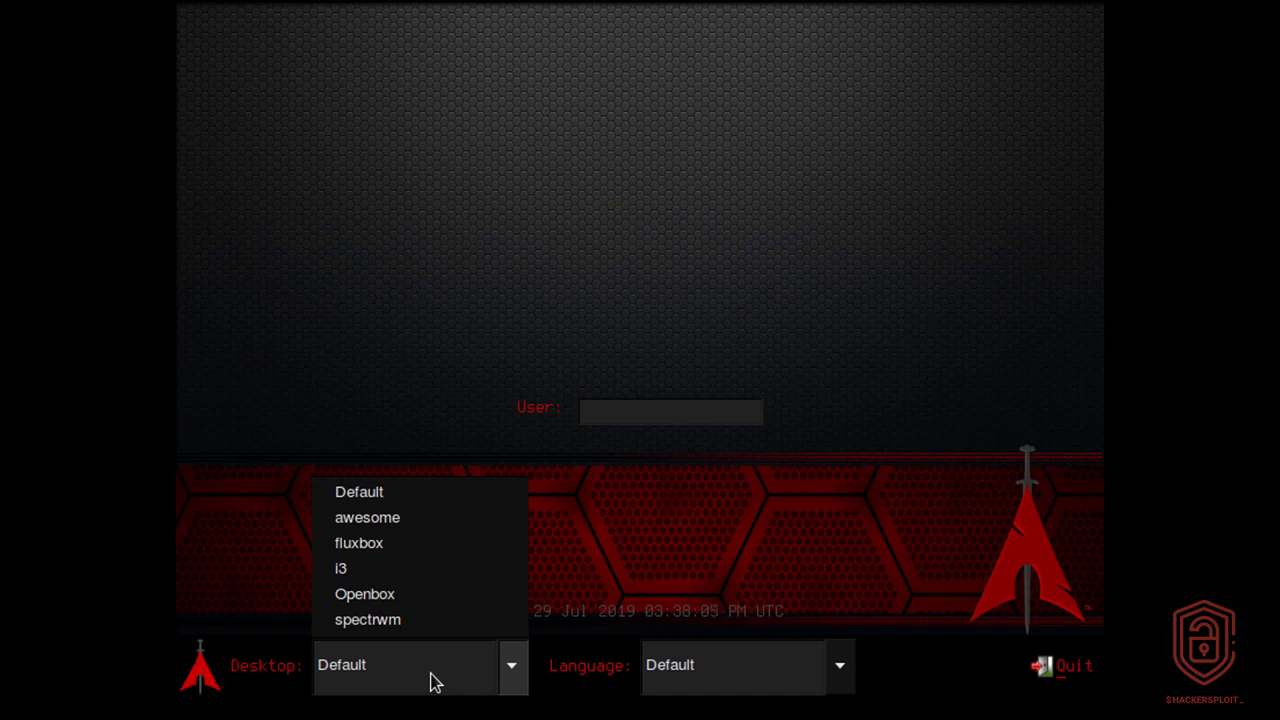
pyautogui.click(383, 494)
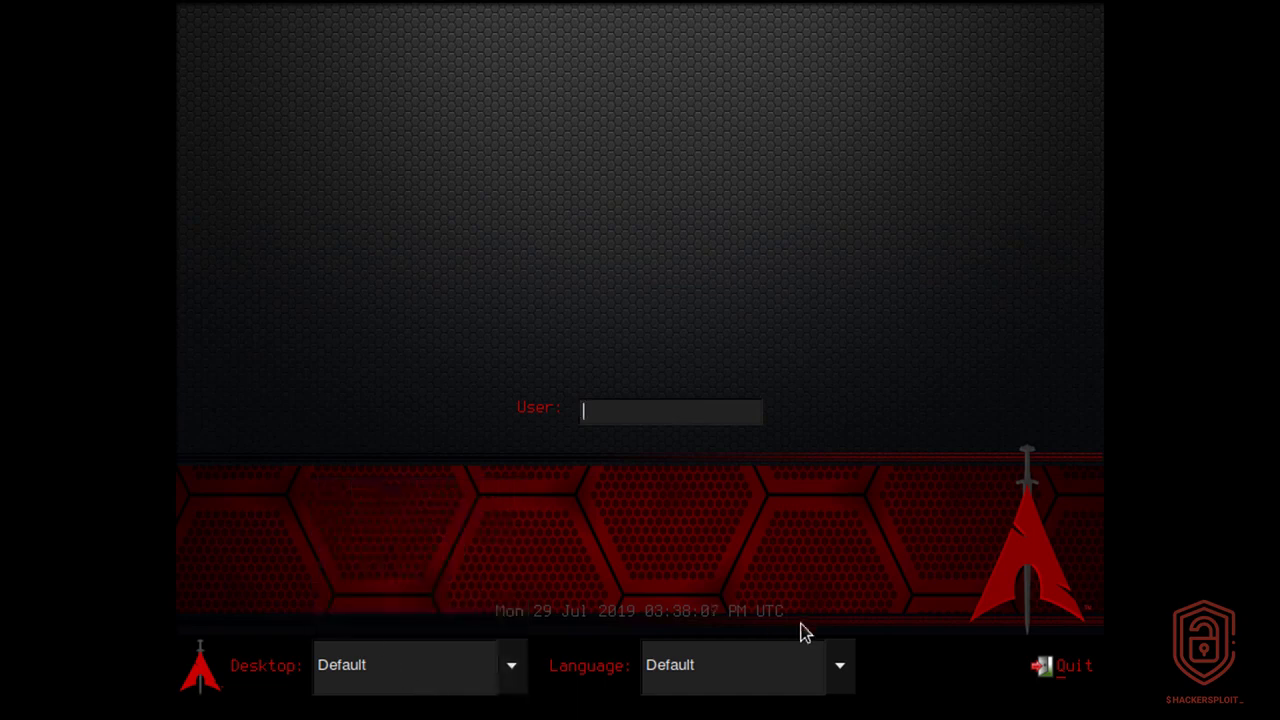
pyautogui.click(353, 688)
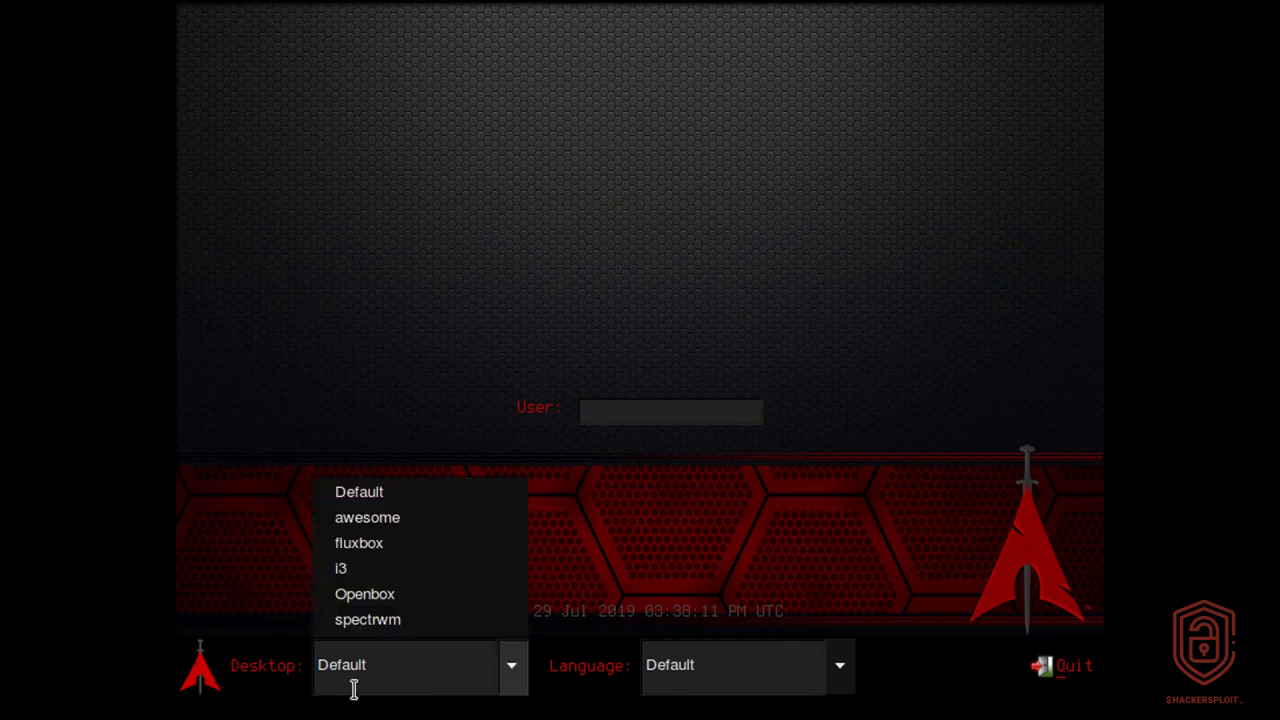
pyautogui.click(793, 594)
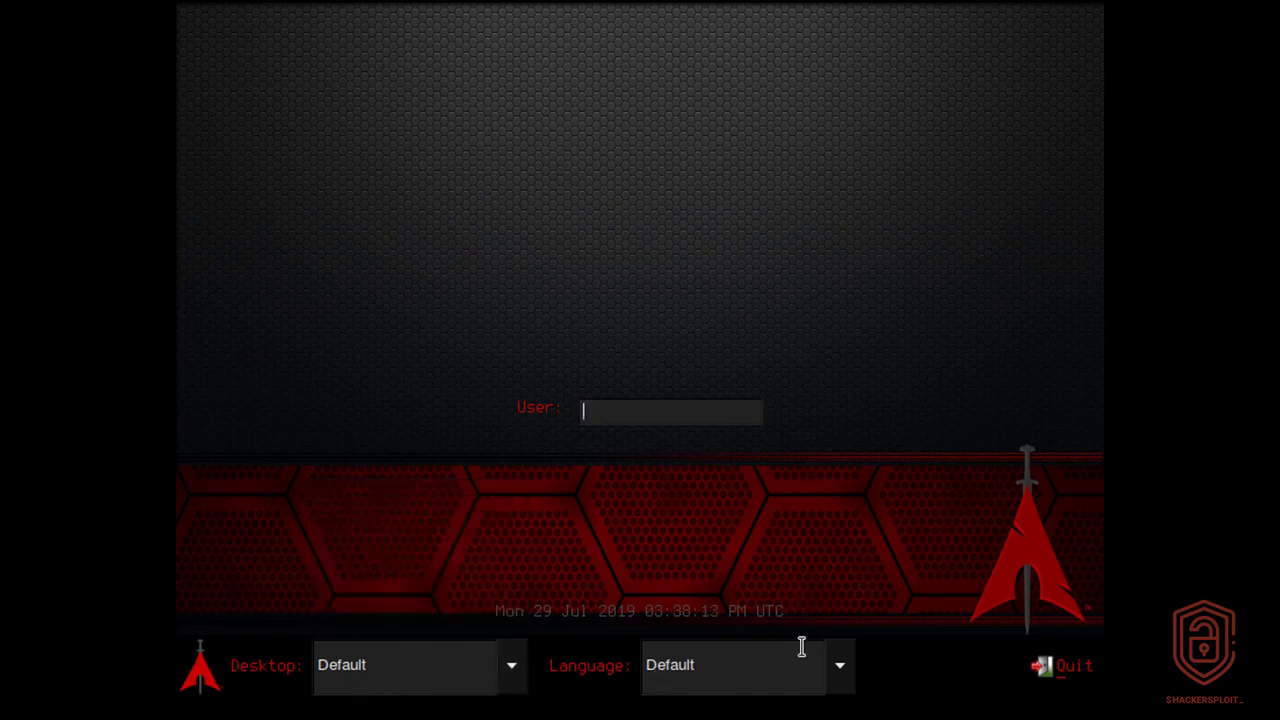
pyautogui.click(789, 669)
pyautogui.click(826, 671)
# Log in as root with the account password.
pyautogui.write('root')
pyautogui.press('Return')
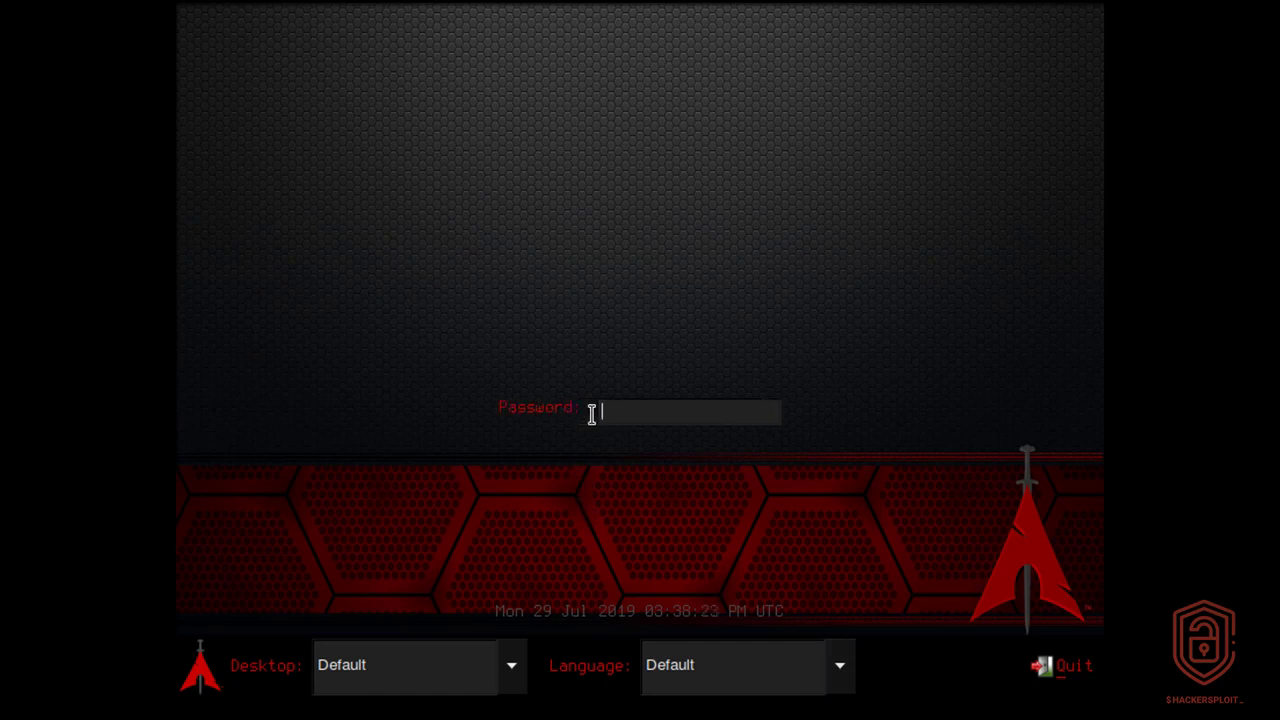
pyautogui.write('blackarch')
pyautogui.press('Return')
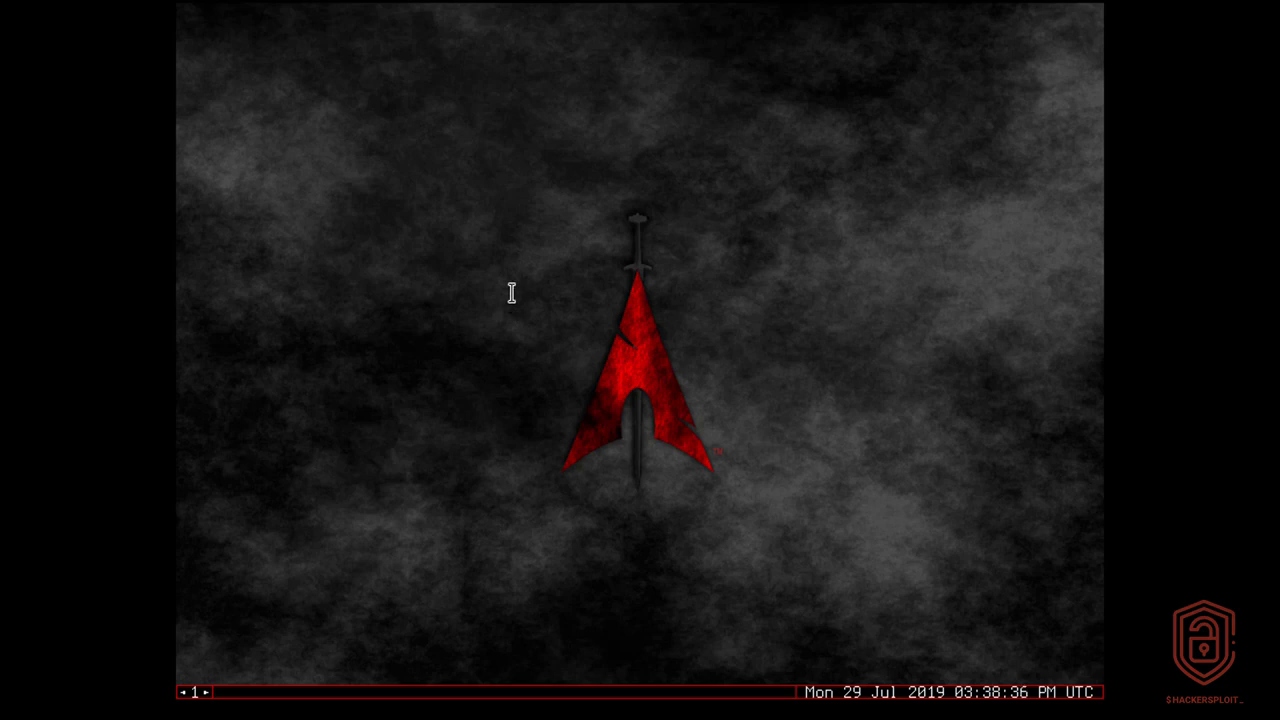
# Open the blackarch desktop menu and show its terminals and network submenus.
pyautogui.rightClick(489, 260)
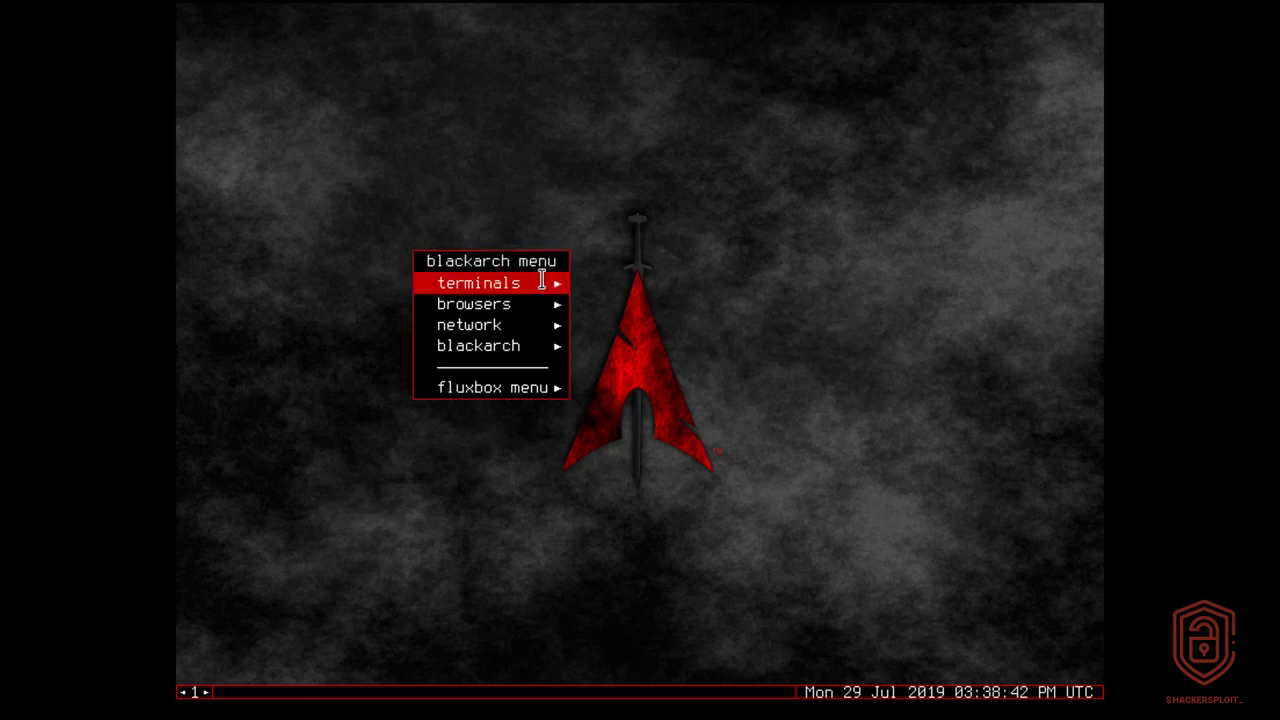
pyautogui.moveTo(541, 282)
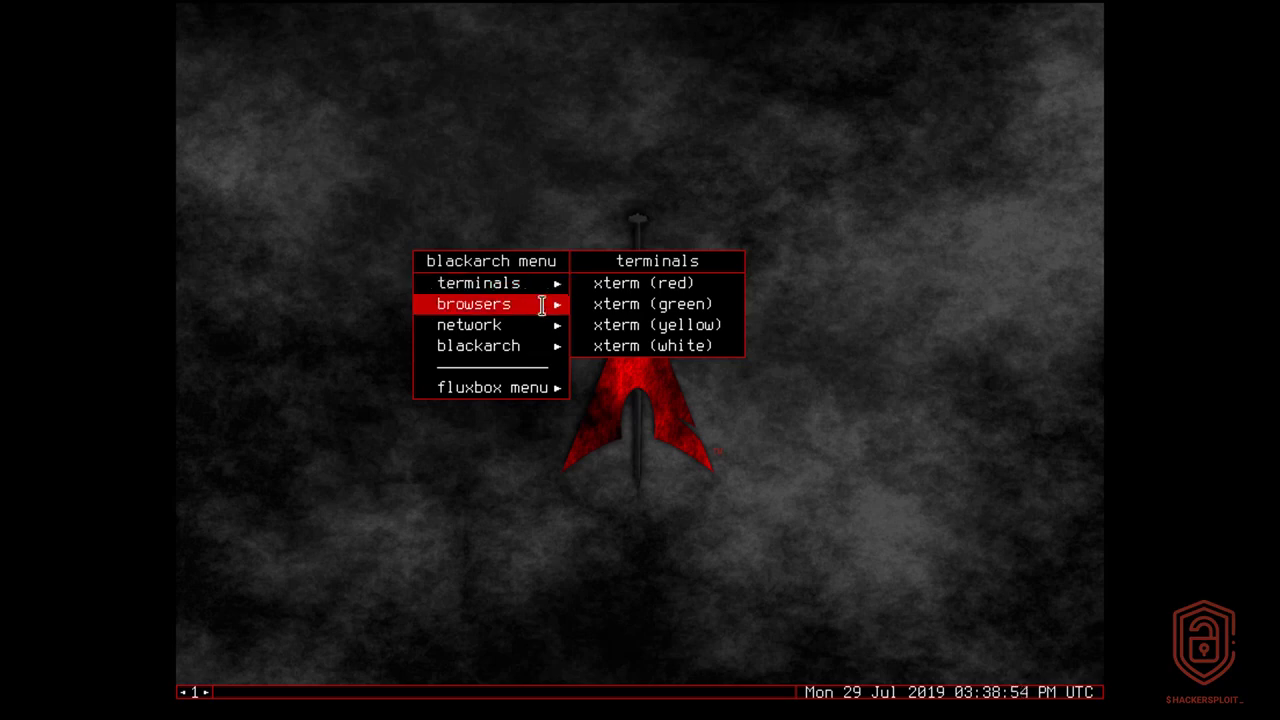
pyautogui.moveTo(541, 305)
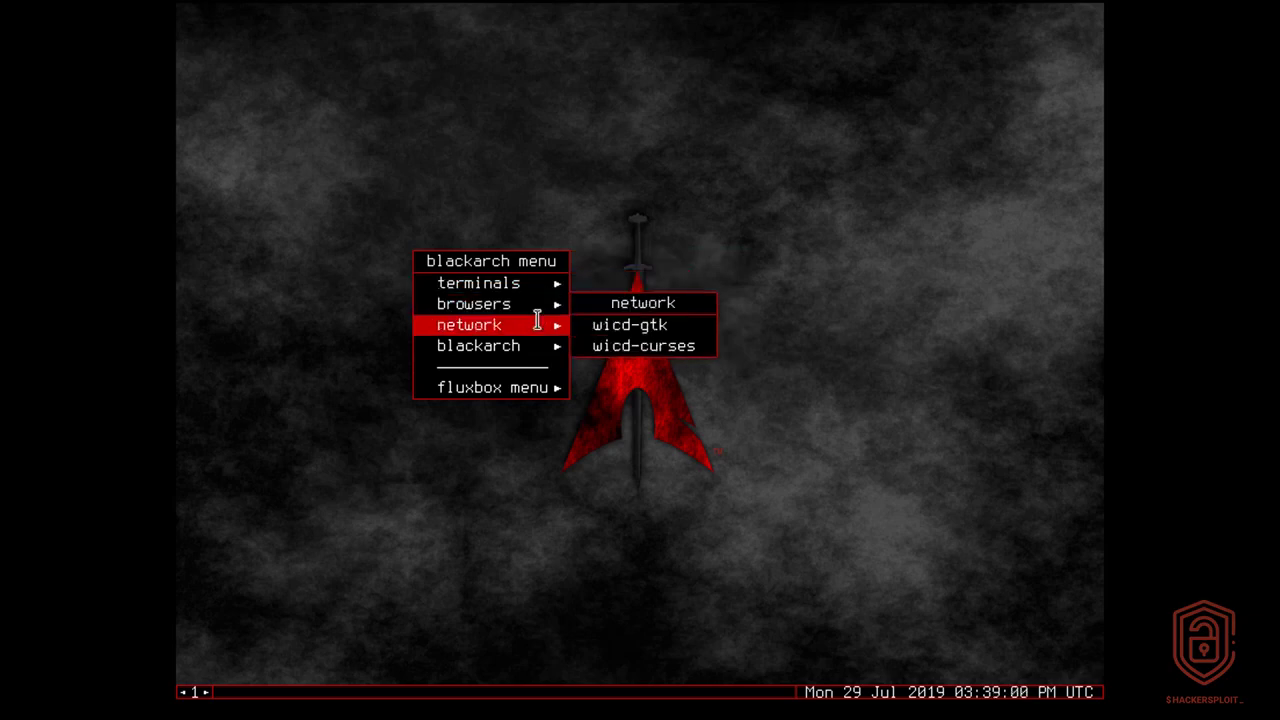
# Check wicd-gtk shows a wired connection, close it, and show the blackarch tool categories submenu.
pyautogui.click(624, 320)
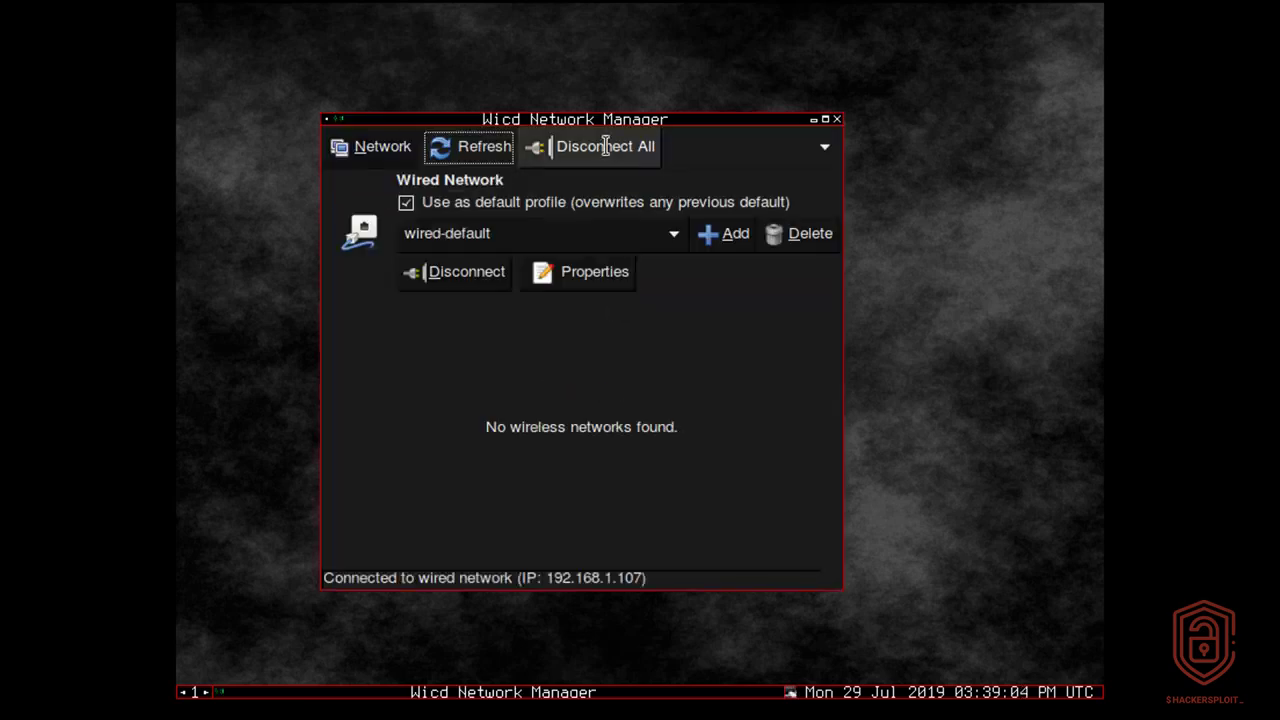
pyautogui.moveTo(609, 120); pyautogui.dragTo(654, 122)
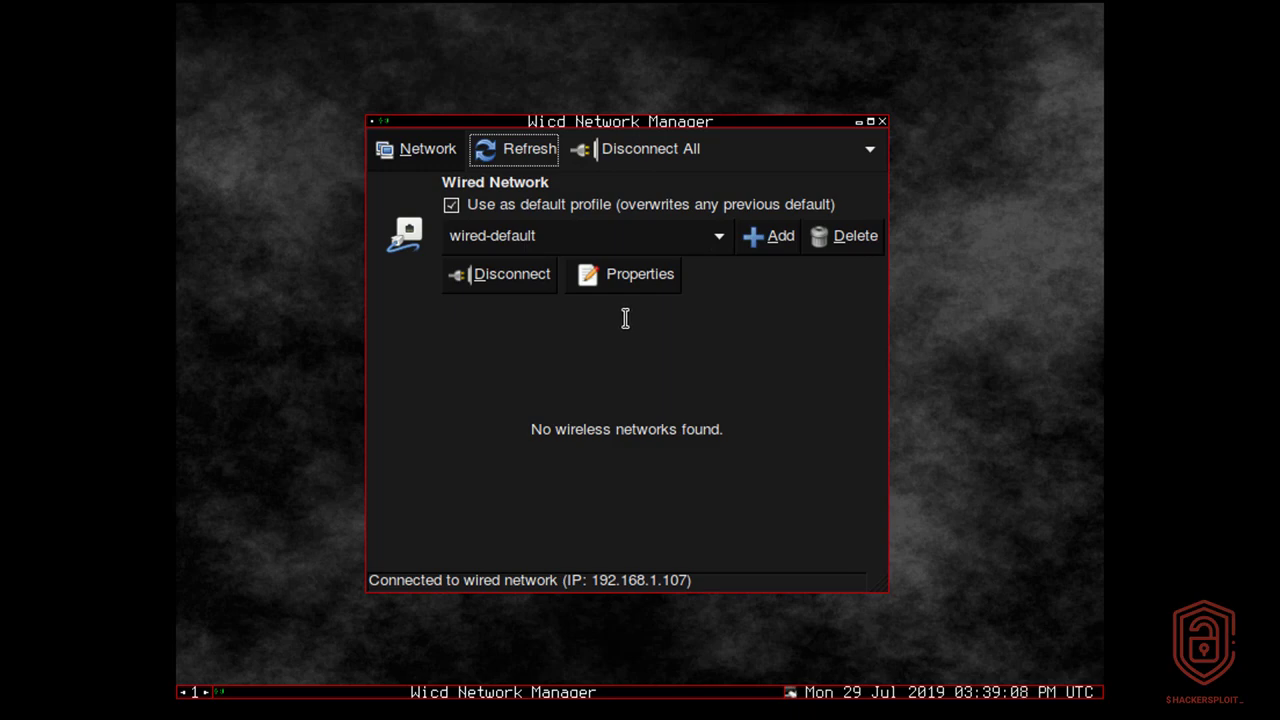
pyautogui.click(881, 121)
pyautogui.rightClick(821, 139)
pyautogui.moveTo(860, 229)
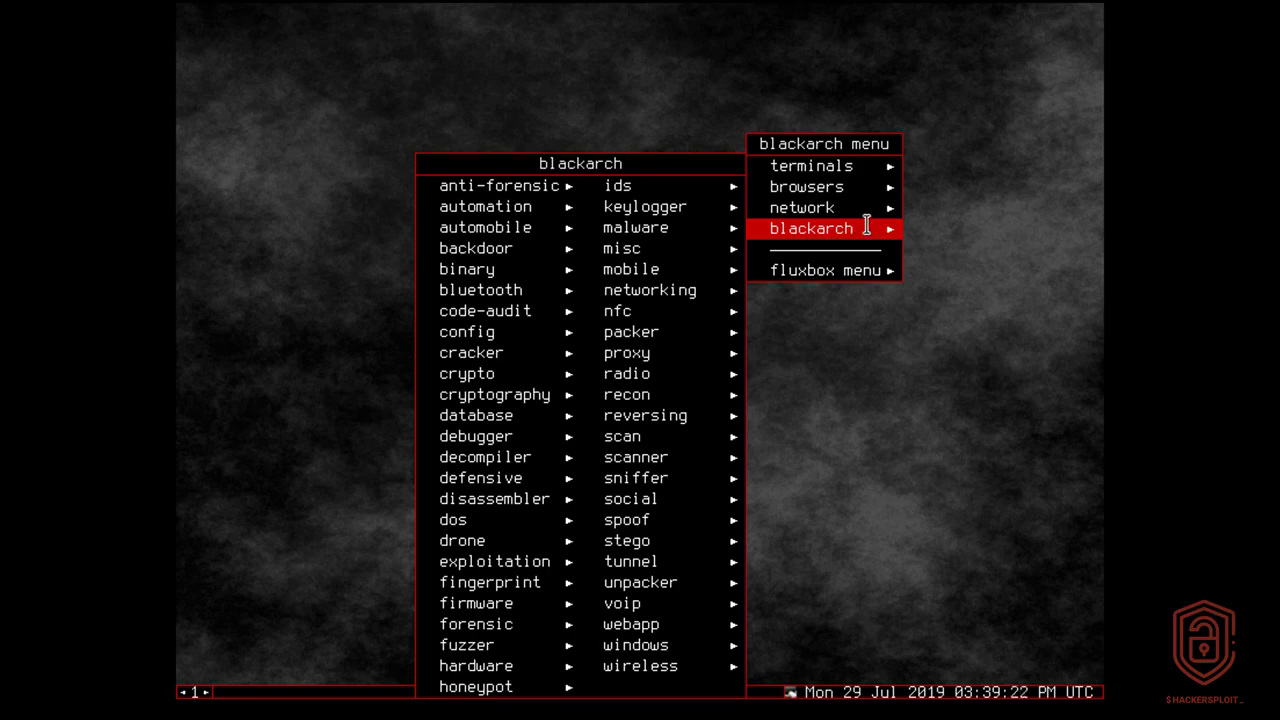
# Open a maximized green xterm and run pacman -Sy to sync all package databases.
pyautogui.rightClick(997, 168)
pyautogui.click(472, 145)
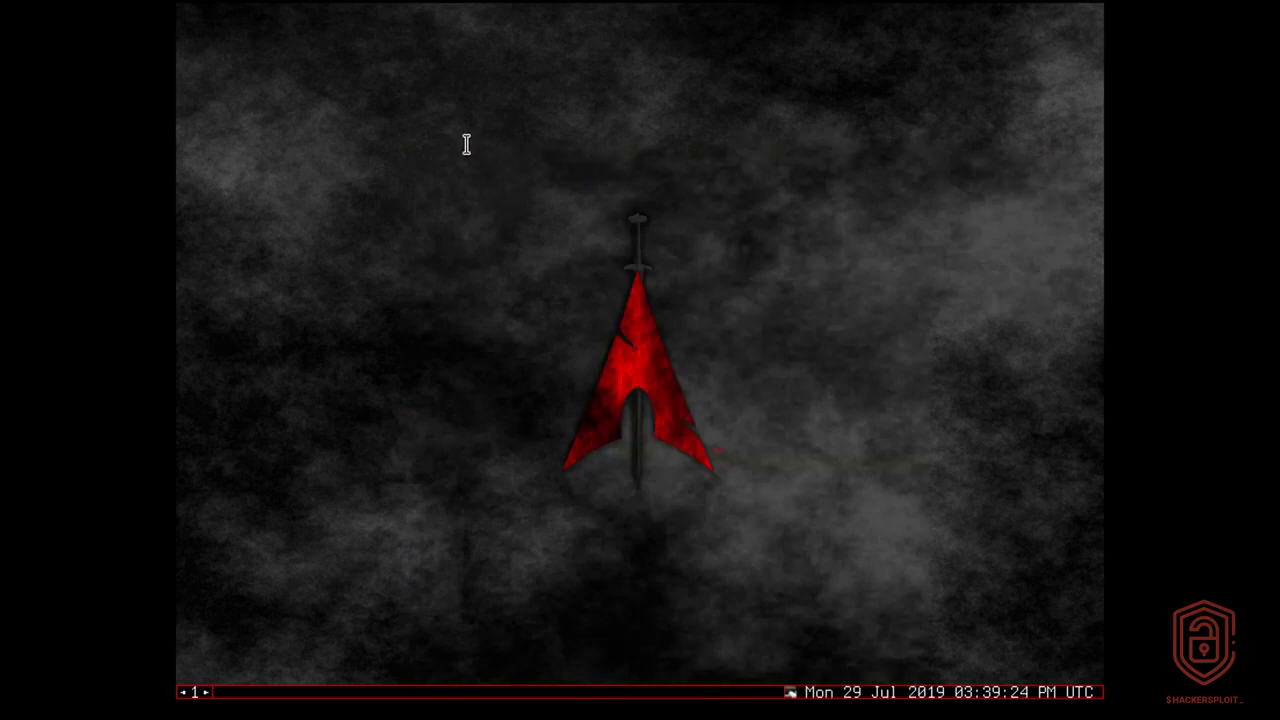
pyautogui.rightClick(466, 145)
pyautogui.moveTo(491, 166)
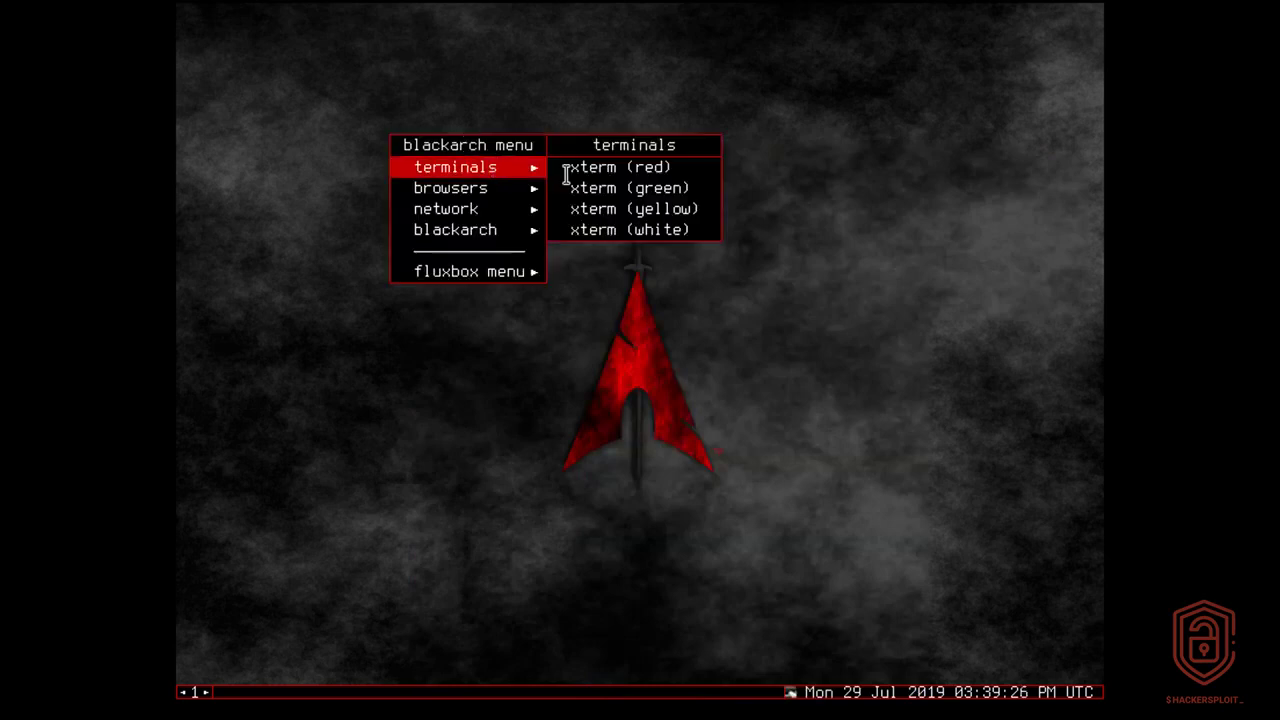
pyautogui.click(636, 180)
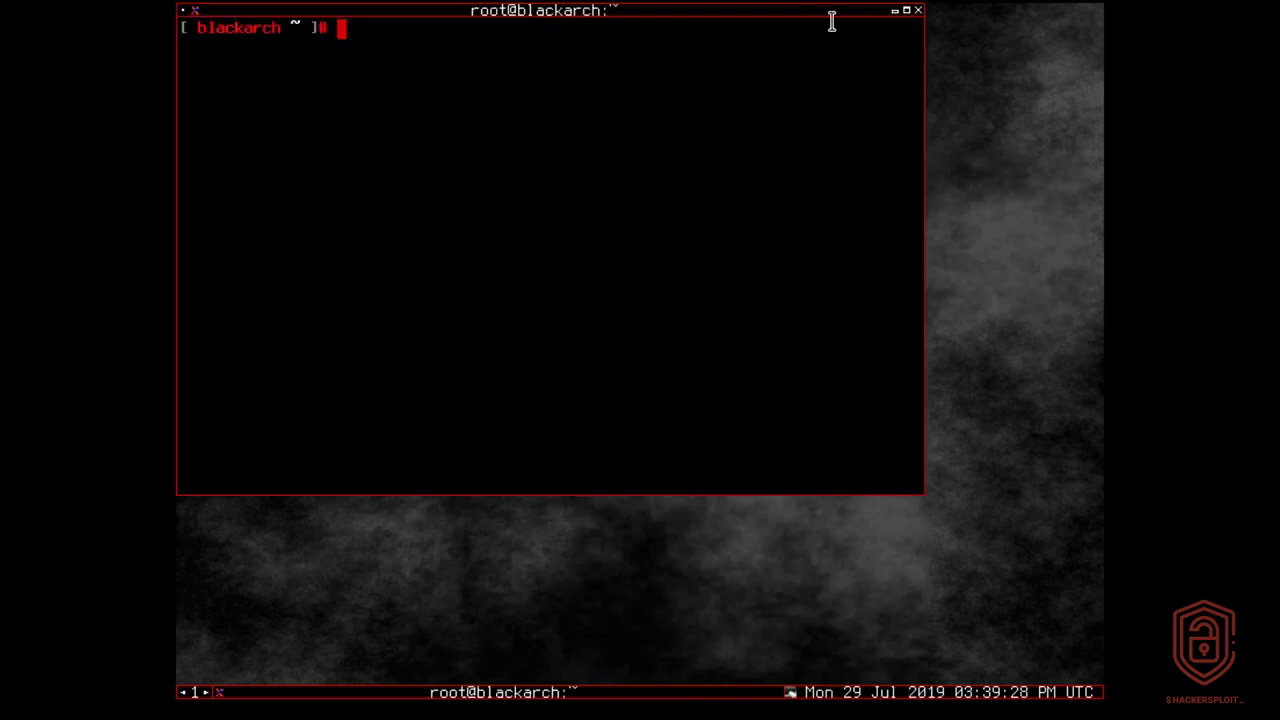
pyautogui.click(906, 10)
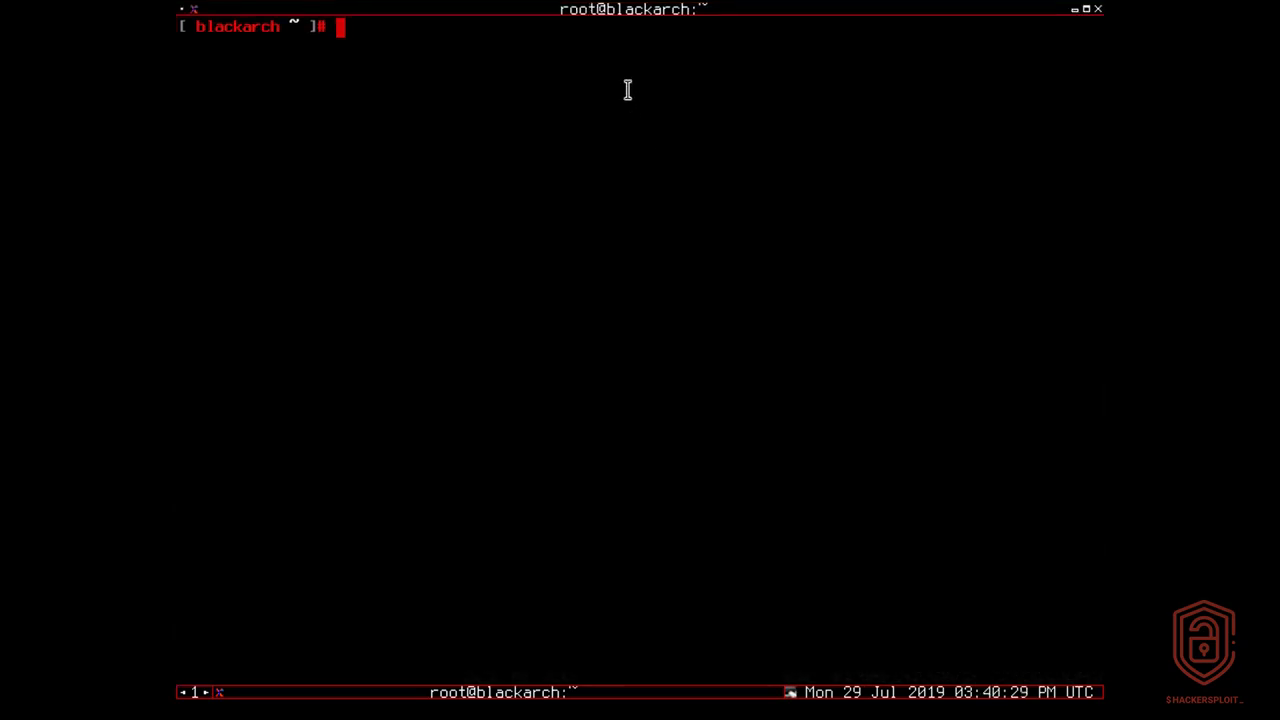
pyautogui.write('pacman -')
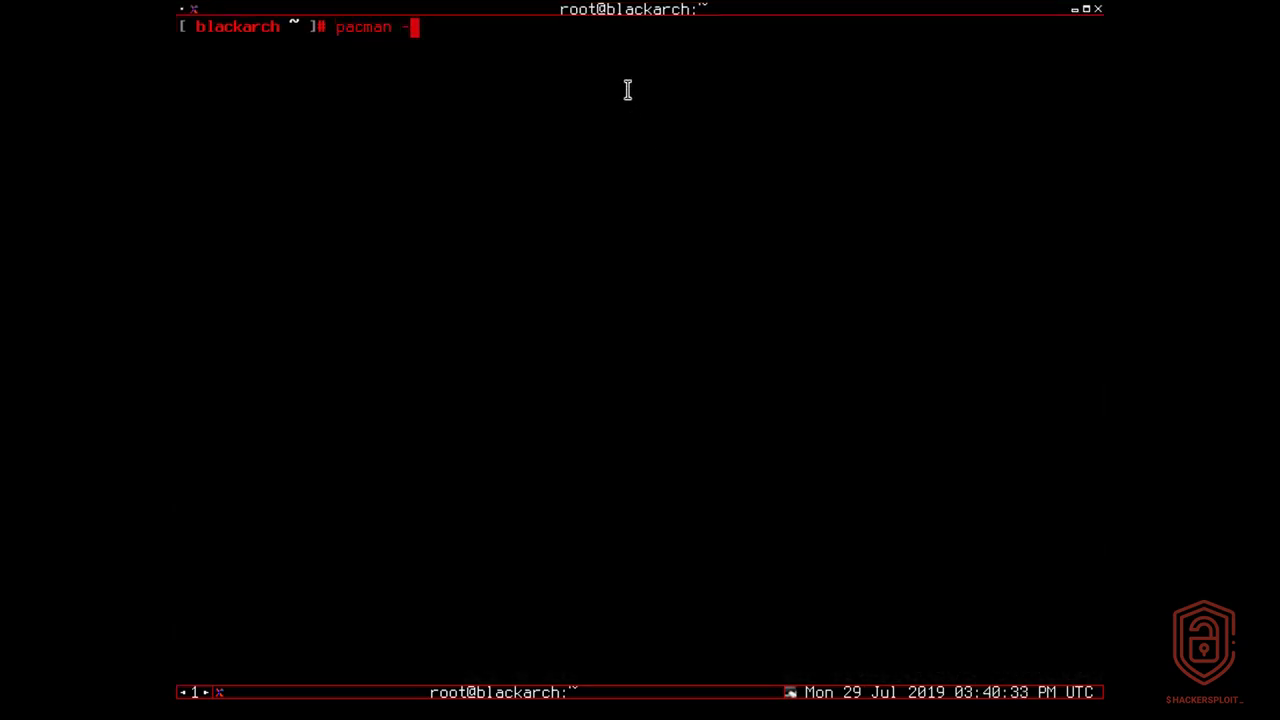
pyautogui.write('Sy')
pyautogui.press('Return')
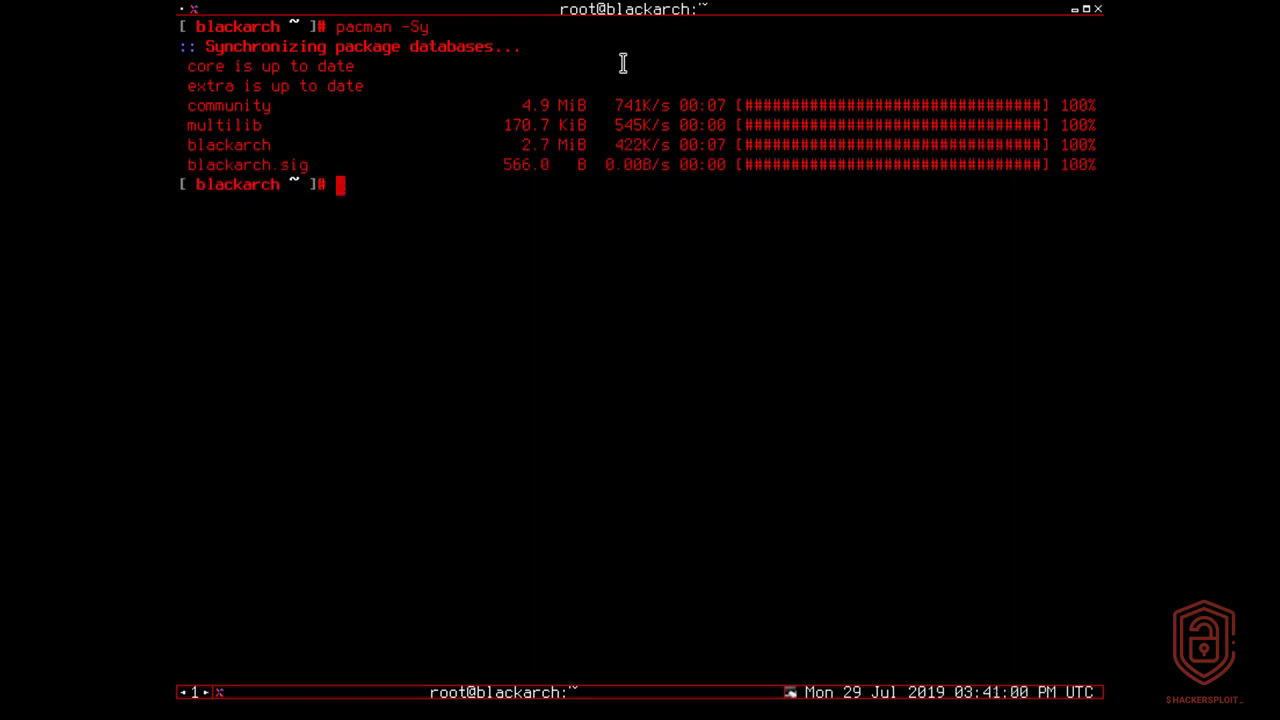
# View /usr/bin/blackarch-install in nano, then exit back to the shell.
pyautogui.write('blackar')
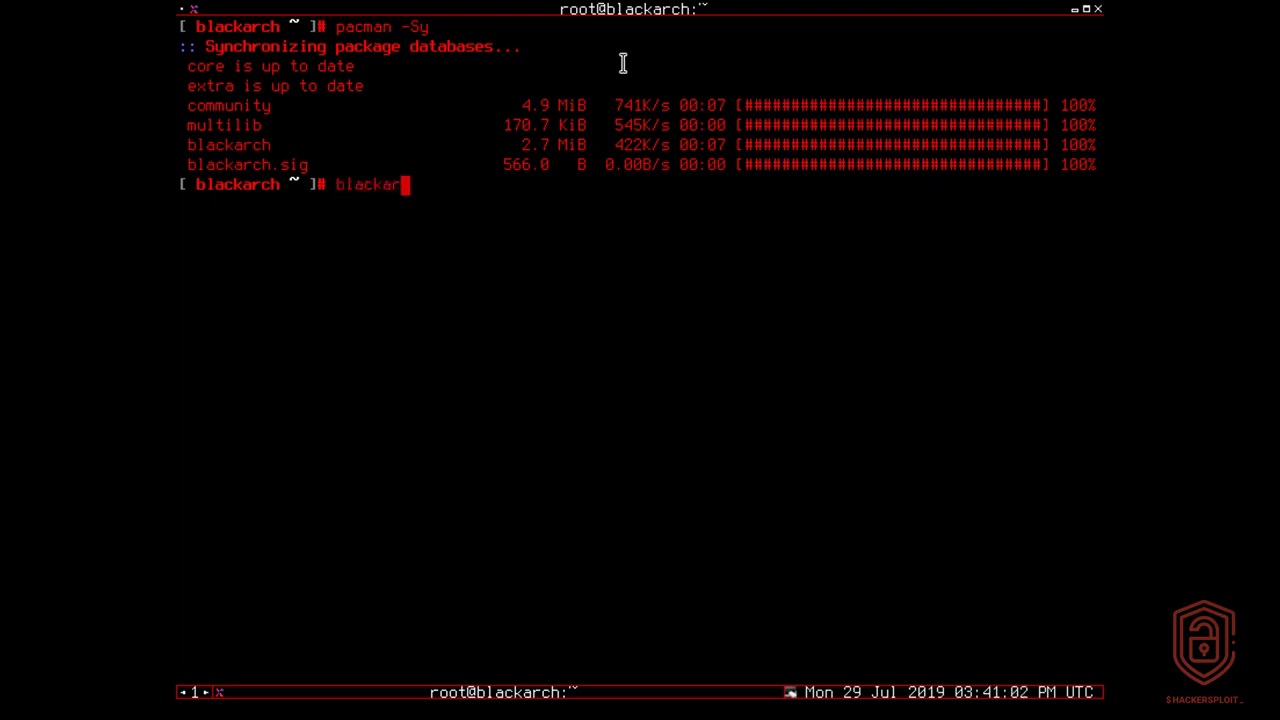
pyautogui.write('ch-install')
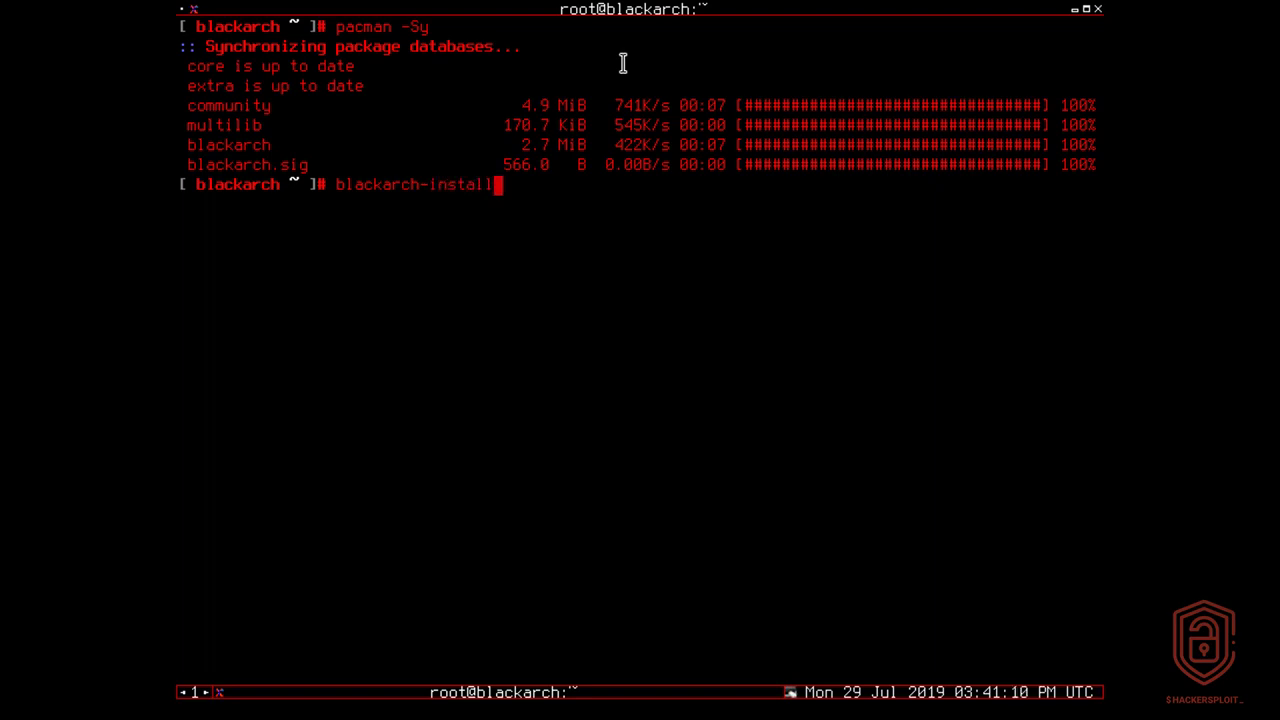
pyautogui.press('Left')
pyautogui.press('Left')
pyautogui.press('Left')
pyautogui.press('Left')
pyautogui.press('Left')
pyautogui.press('Left')
pyautogui.press('Left')
pyautogui.press('Left')
pyautogui.press('Left')
pyautogui.press('Left')
pyautogui.press('Left')
pyautogui.press('Left')
pyautogui.press('Left')
pyautogui.press('Left')
pyautogui.press('Left')
pyautogui.press('Left')
pyautogui.press('Left')
pyautogui.write('nano ')
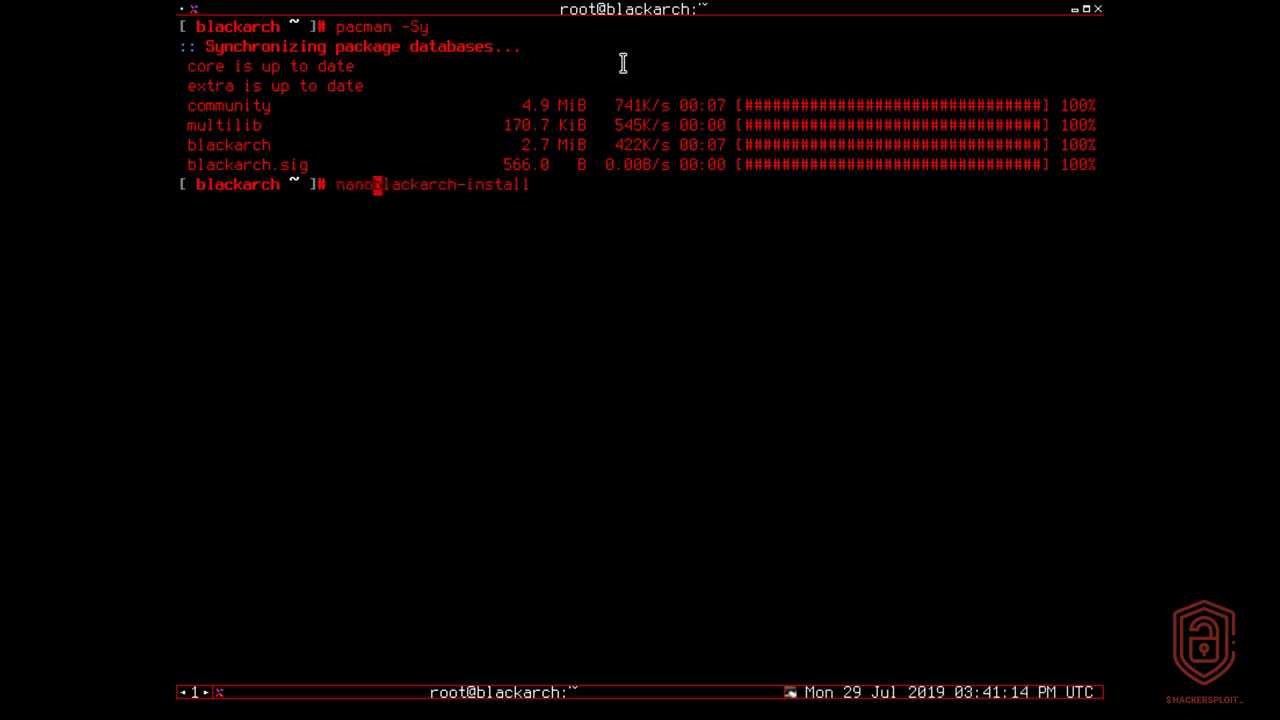
pyautogui.write('/')
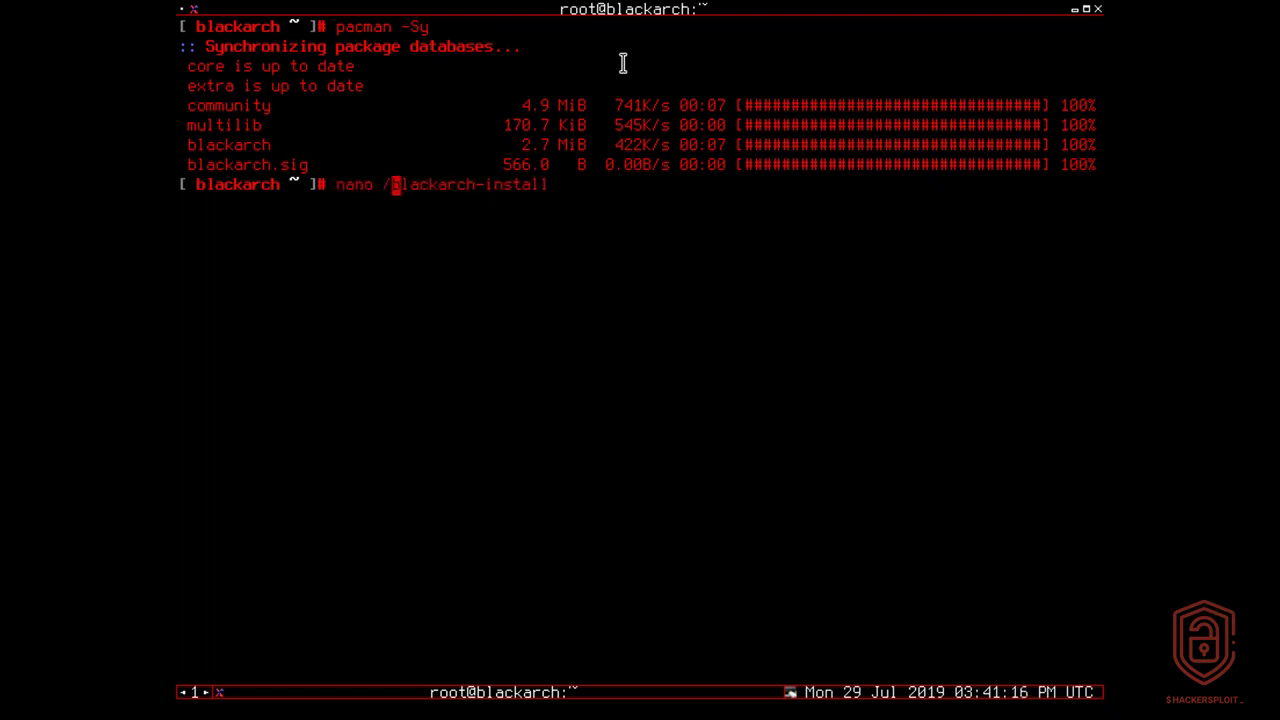
pyautogui.write('usr')
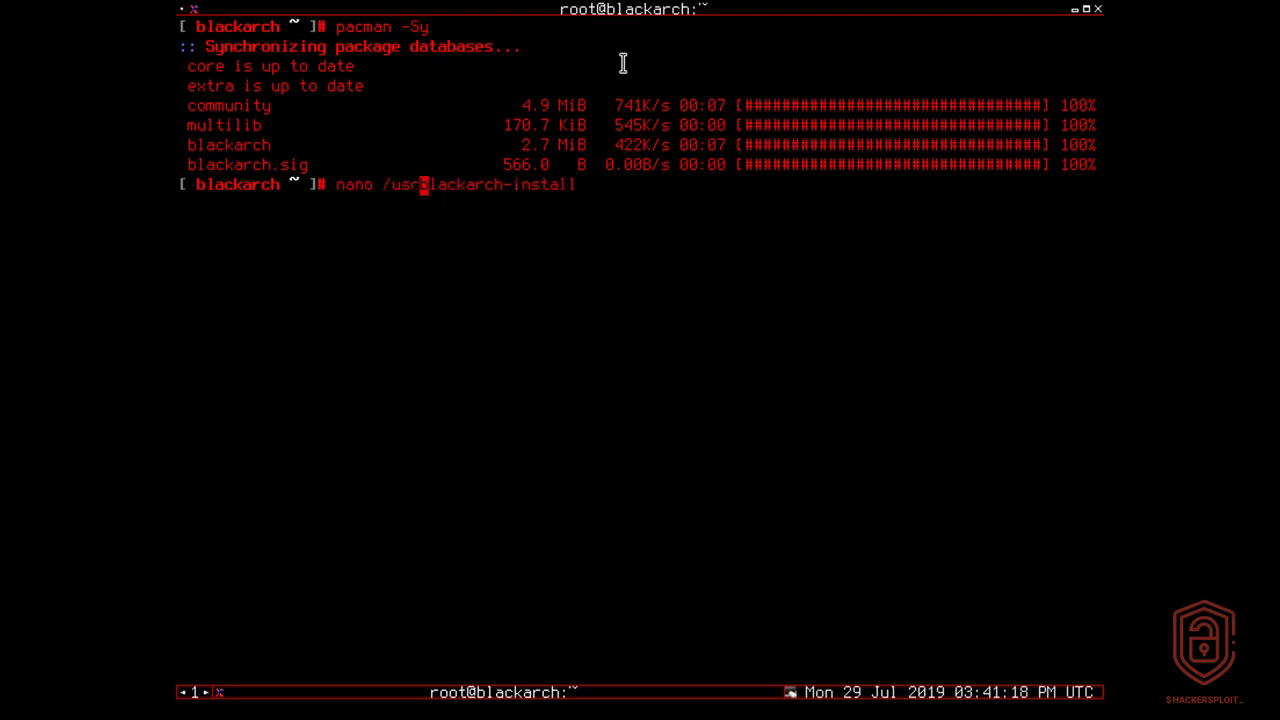
pyautogui.write('/bin/')
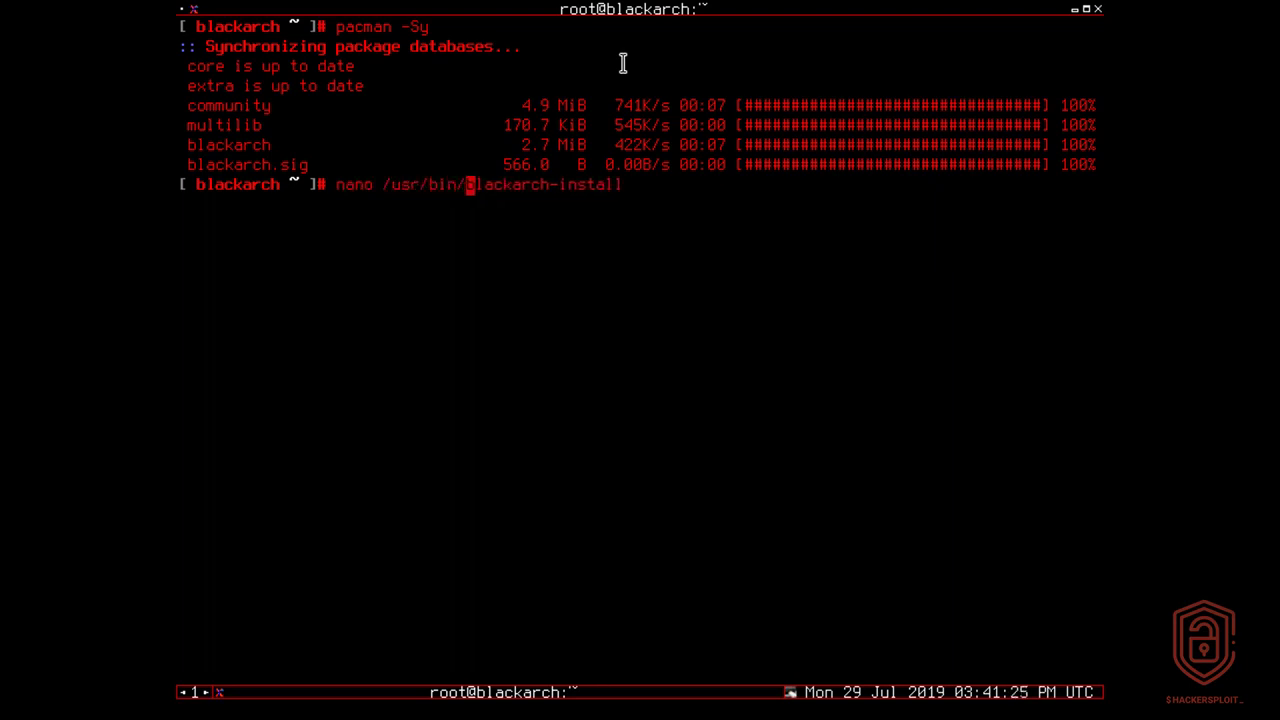
pyautogui.press('Right')
pyautogui.press('Right')
pyautogui.press('Right')
pyautogui.press('Right')
pyautogui.press('Right')
pyautogui.press('Right')
pyautogui.press('Right')
pyautogui.press('Right')
pyautogui.press('Right')
pyautogui.press('Right')
pyautogui.press('Right')
pyautogui.press('Right')
pyautogui.press('Right')
pyautogui.press('Right')
pyautogui.press('Right')
pyautogui.press('Right')
pyautogui.press('Right')
pyautogui.press('Right')
pyautogui.press('Tab')
pyautogui.press('Tab')
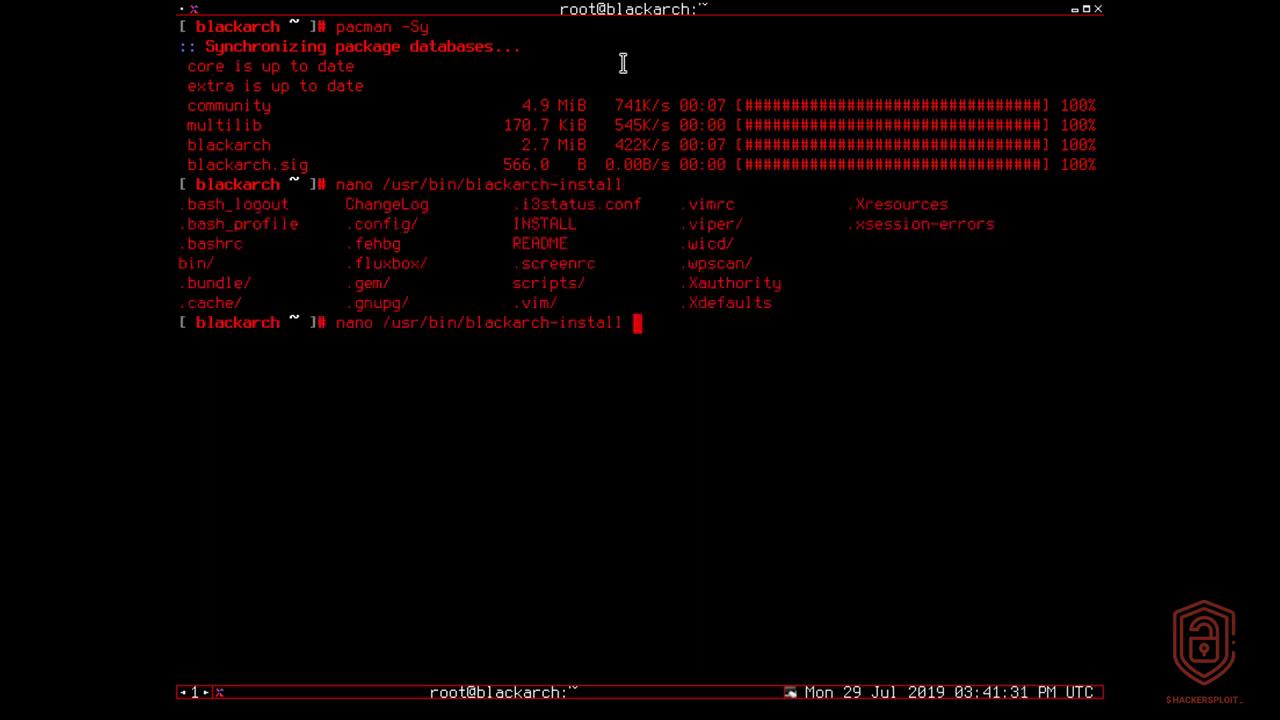
pyautogui.press('Return')
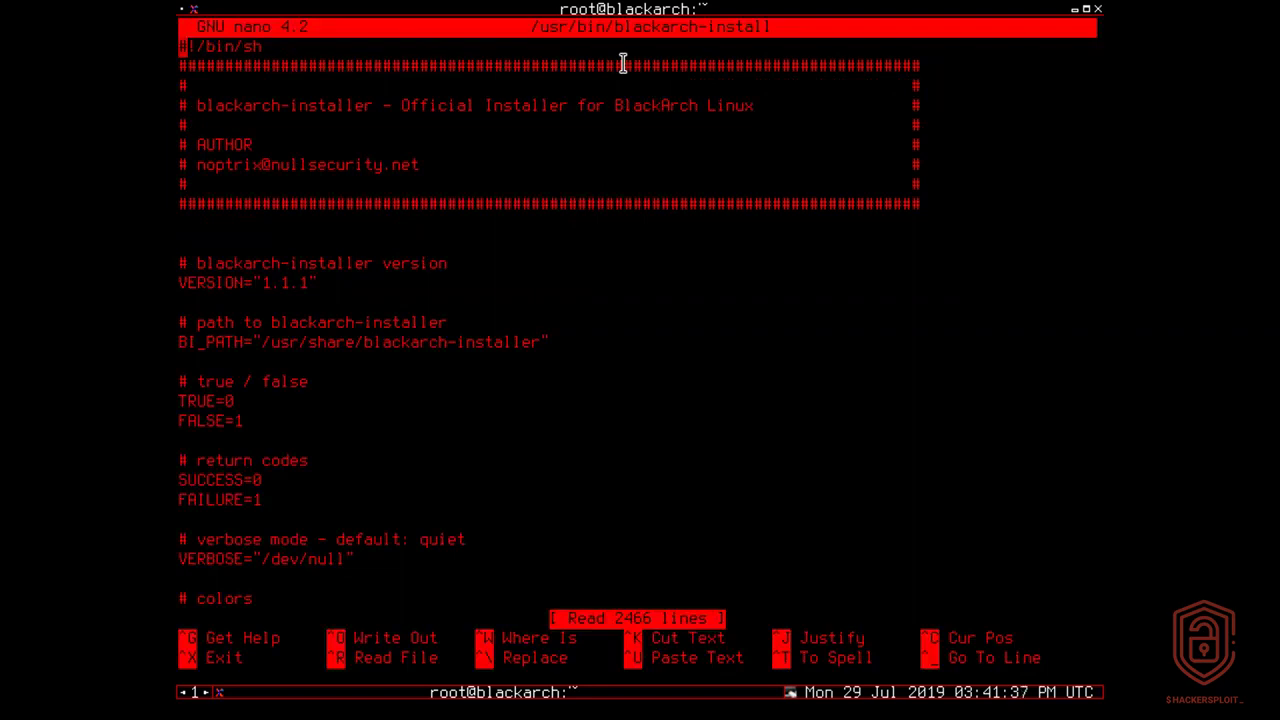
pyautogui.hotkey('ctrl', 'x')
# Edit the recalled command down to blackarch-install and run the installer.
pyautogui.press('Up')
pyautogui.press('Left')
pyautogui.press('Left')
pyautogui.press('Left')
pyautogui.press('Left')
pyautogui.press('Left')
pyautogui.press('Left')
pyautogui.press('Left')
pyautogui.press('Left')
pyautogui.press('Left')
pyautogui.press('Left')
pyautogui.press('Left')
pyautogui.press('Left')
pyautogui.press('Left')
pyautogui.press('Left')
pyautogui.press('Left')
pyautogui.press('Left')
pyautogui.press('Left')
pyautogui.press('Left')
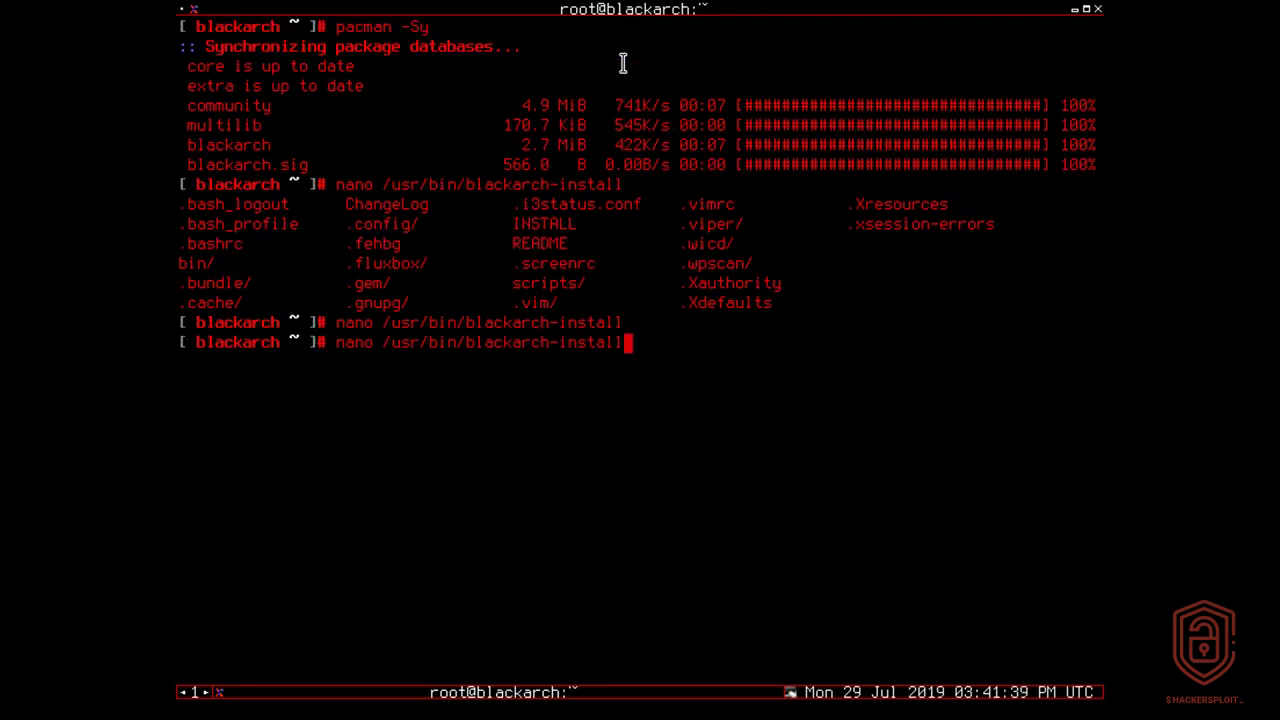
pyautogui.press('BackSpace')
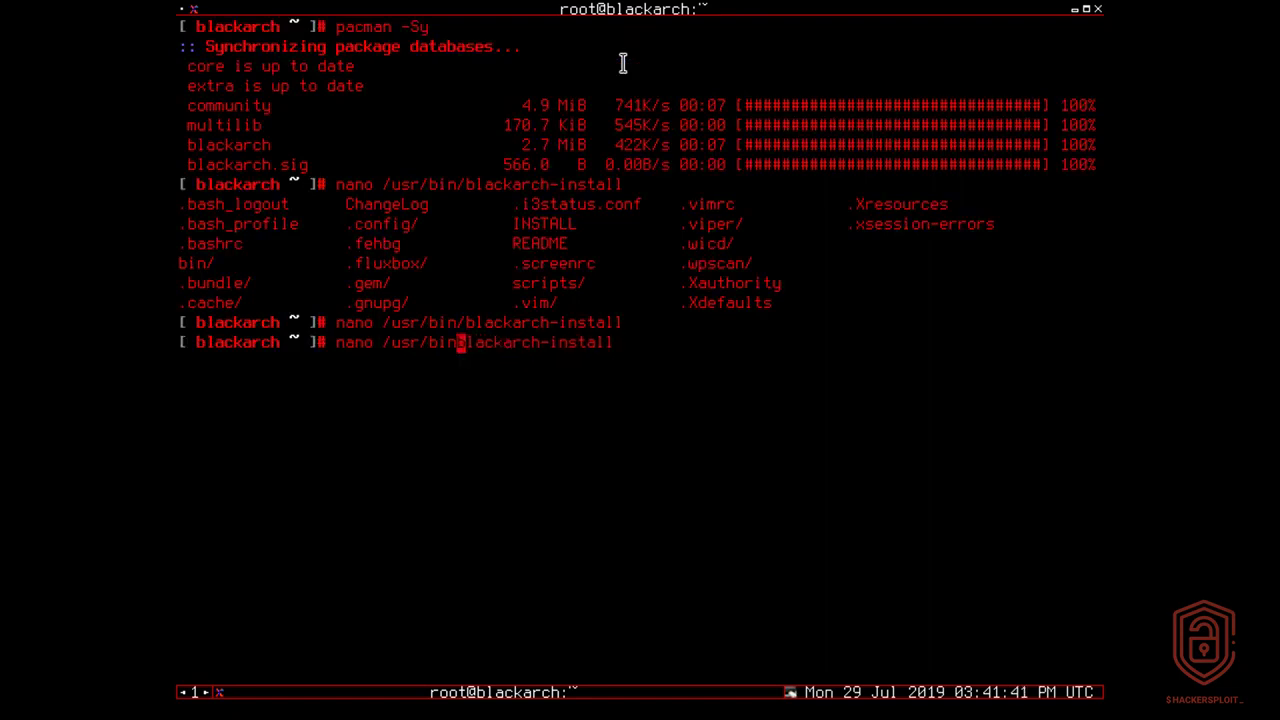
pyautogui.press('BackSpace')
pyautogui.press('BackSpace')
pyautogui.press('BackSpace')
pyautogui.press('BackSpace')
pyautogui.press('BackSpace')
pyautogui.press('BackSpace')
pyautogui.press('BackSpace')
pyautogui.press('BackSpace')
pyautogui.press('BackSpace')
pyautogui.press('BackSpace')
pyautogui.press('BackSpace')
pyautogui.press('BackSpace')
pyautogui.press('BackSpace')
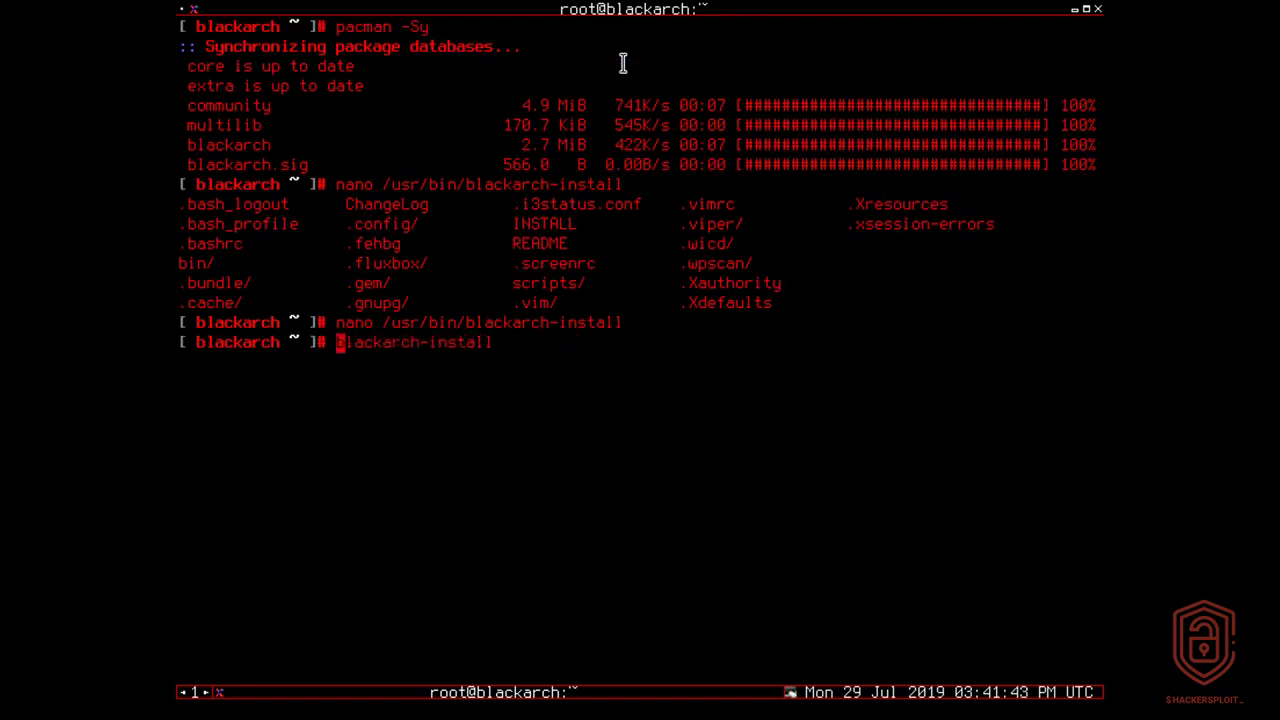
pyautogui.press('Return')
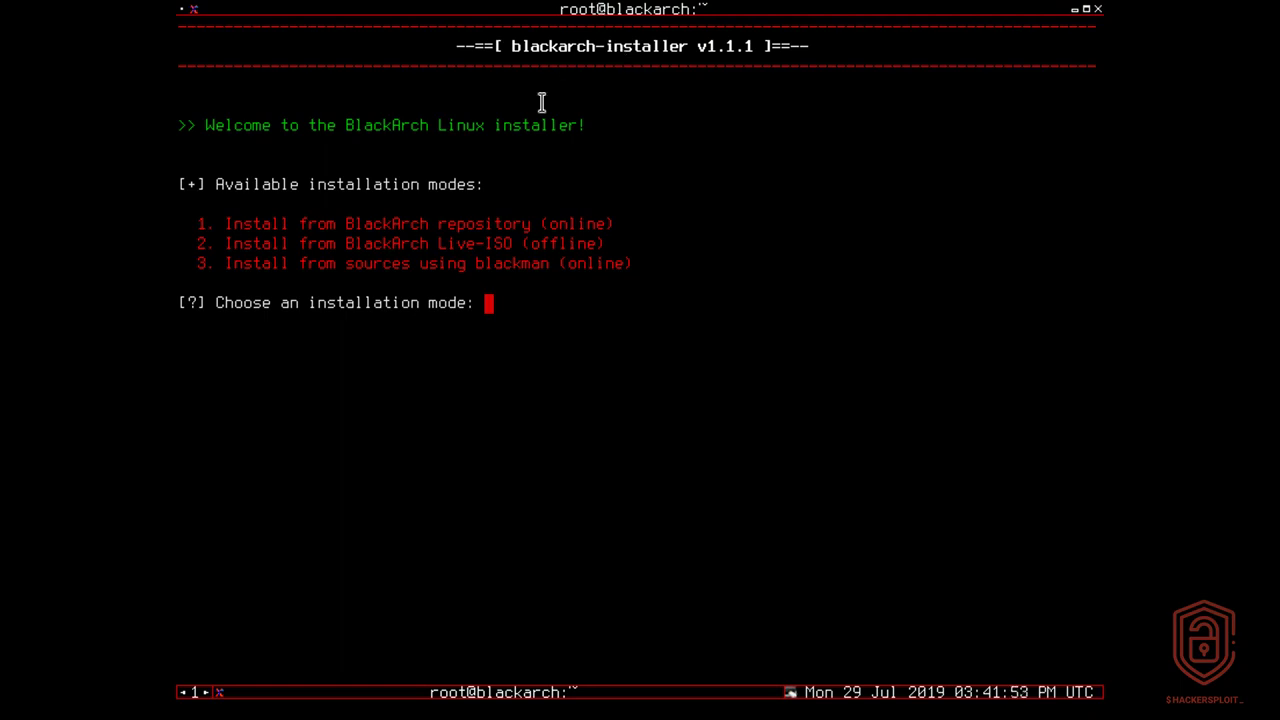
# Choose option 1, installing from the BlackArch repository, at the installation mode prompt.
pyautogui.tripleClick(440, 224)
pyautogui.doubleClick(428, 243)
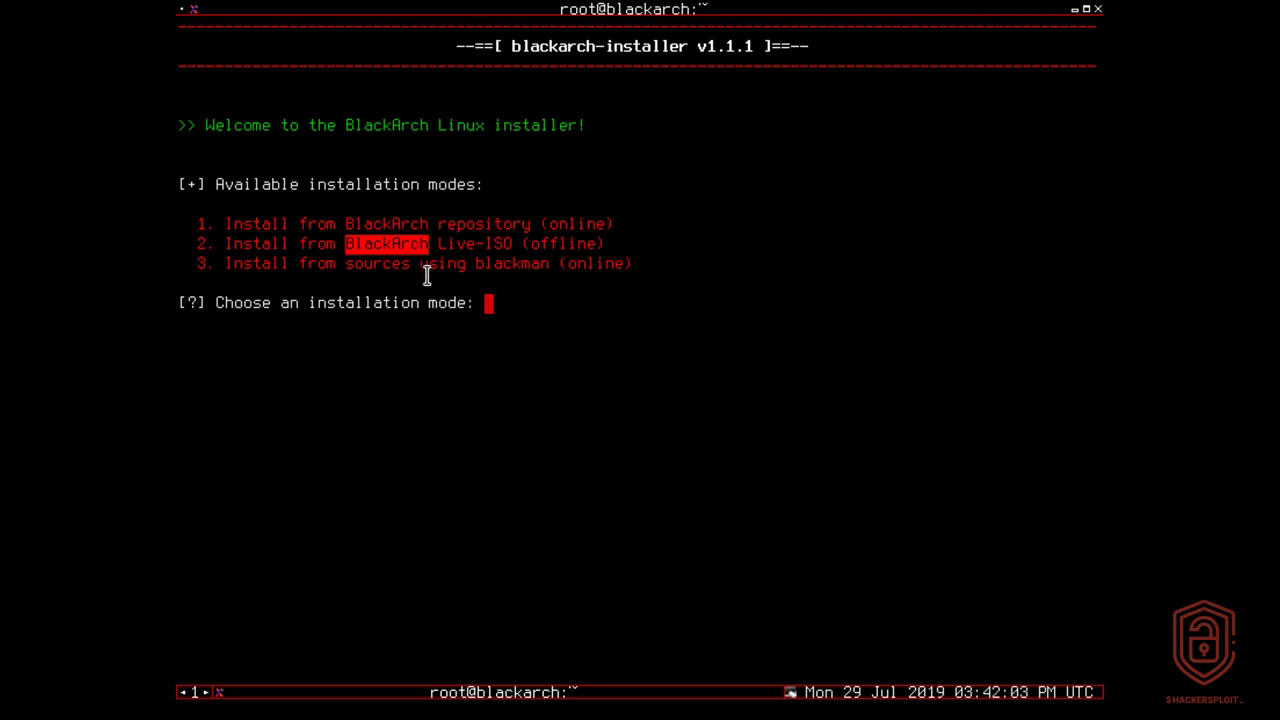
pyautogui.click(537, 303)
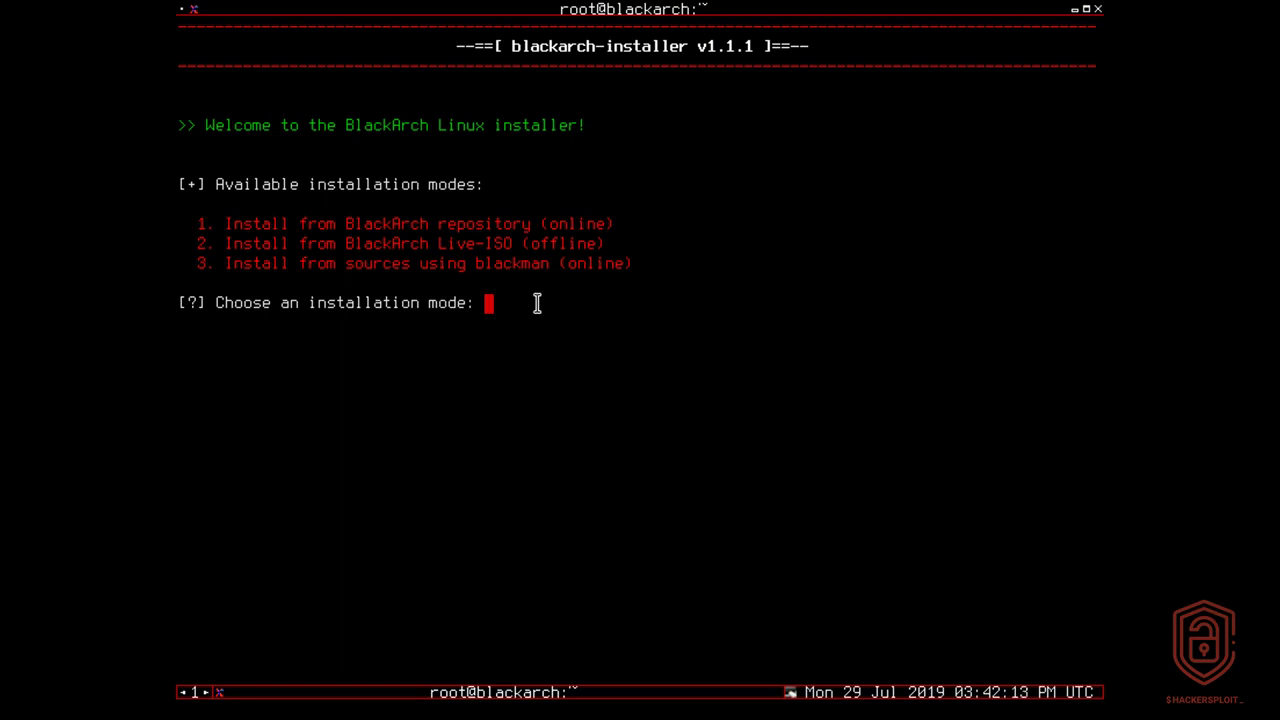
pyautogui.write('1')
pyautogui.press('Return')
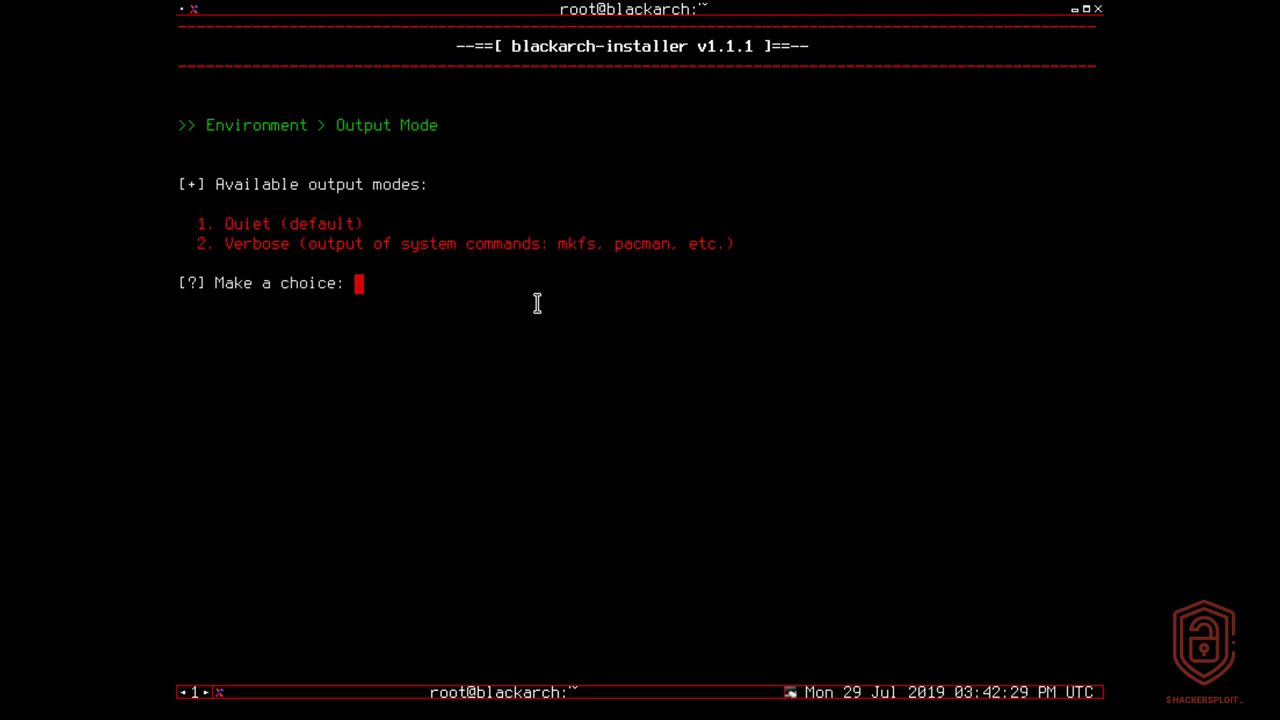
# Select Verbose output (2), then accept the default en_US.UTF-8 locale and us keymap.
pyautogui.write('2')
pyautogui.press('Return')
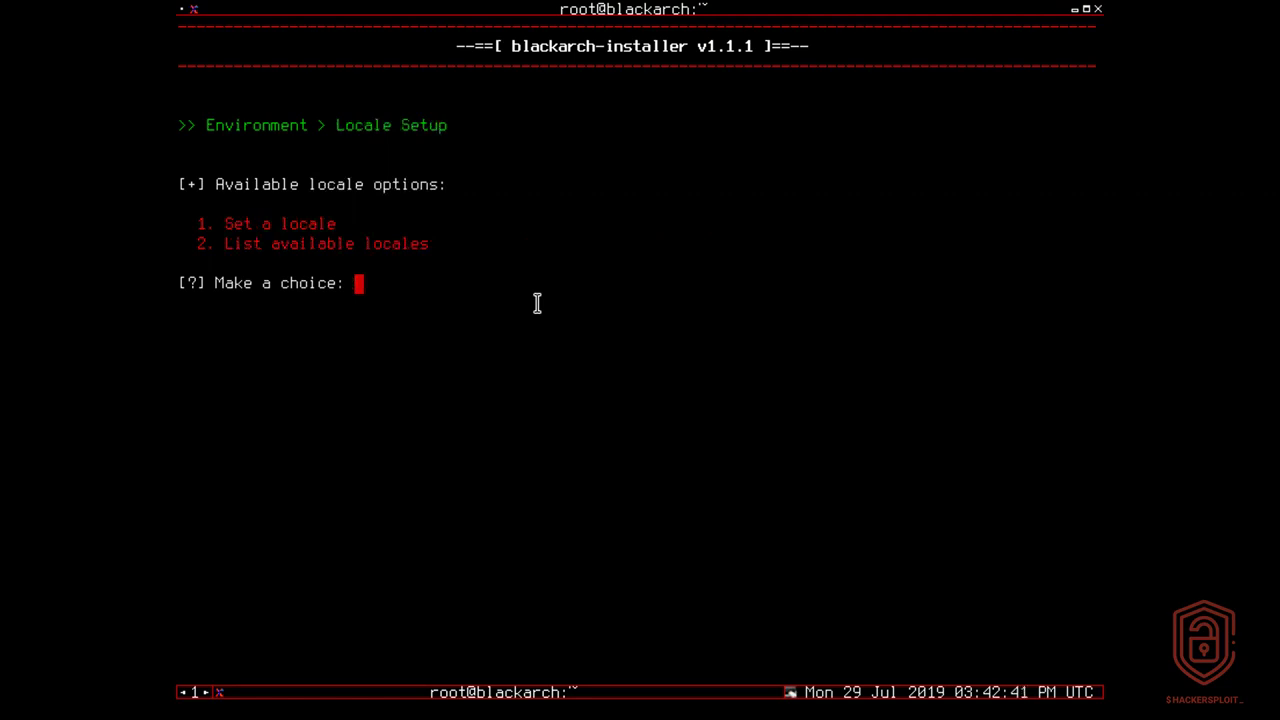
pyautogui.write('1')
pyautogui.press('Return')
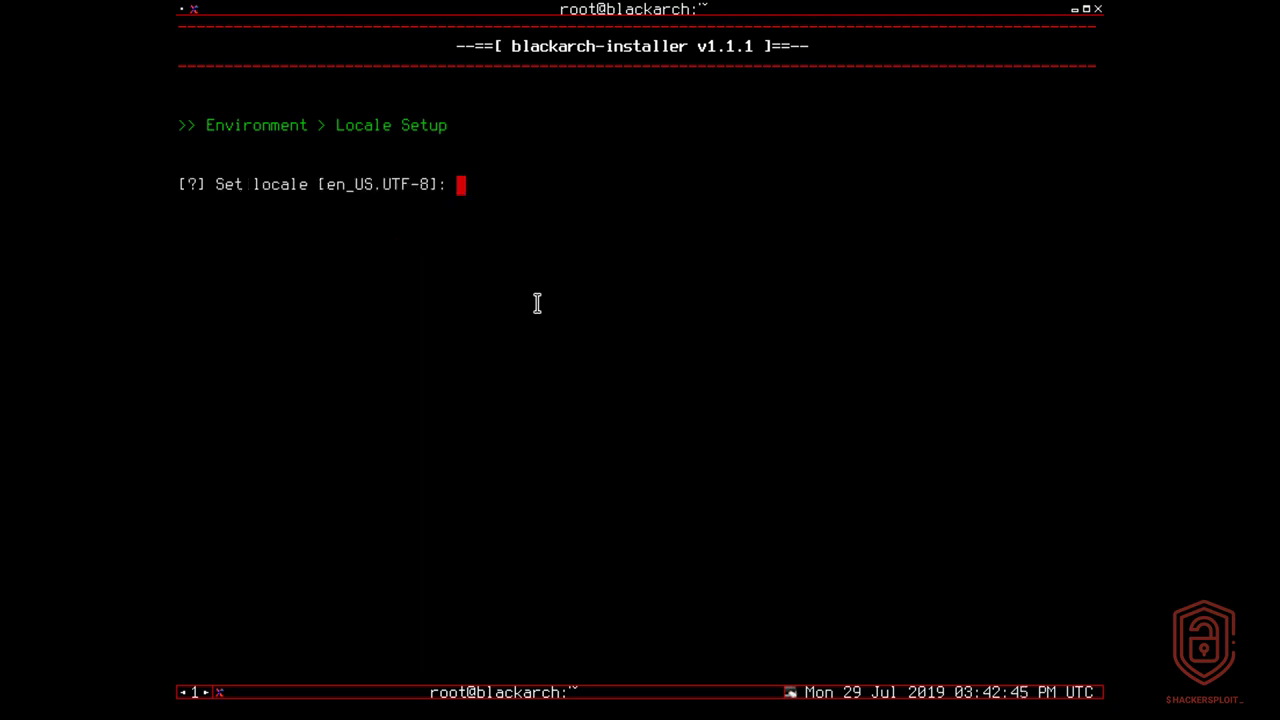
pyautogui.press('Return')
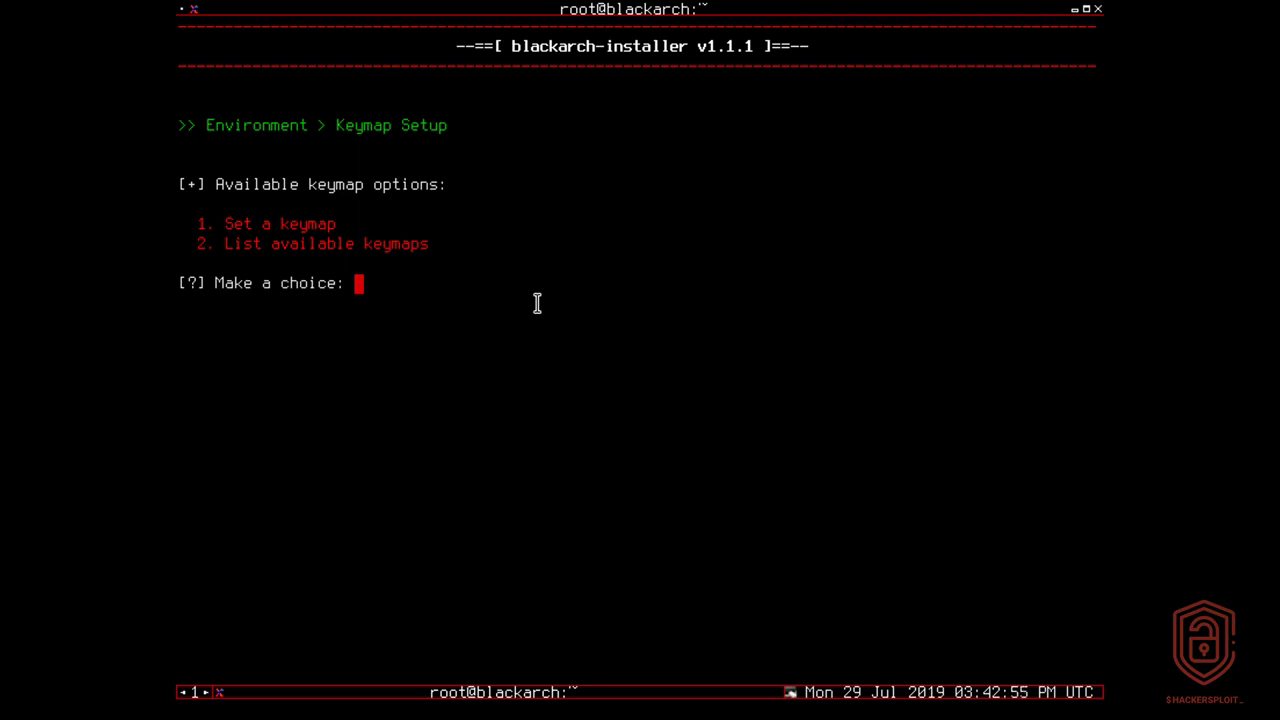
pyautogui.write('1')
pyautogui.press('Return')
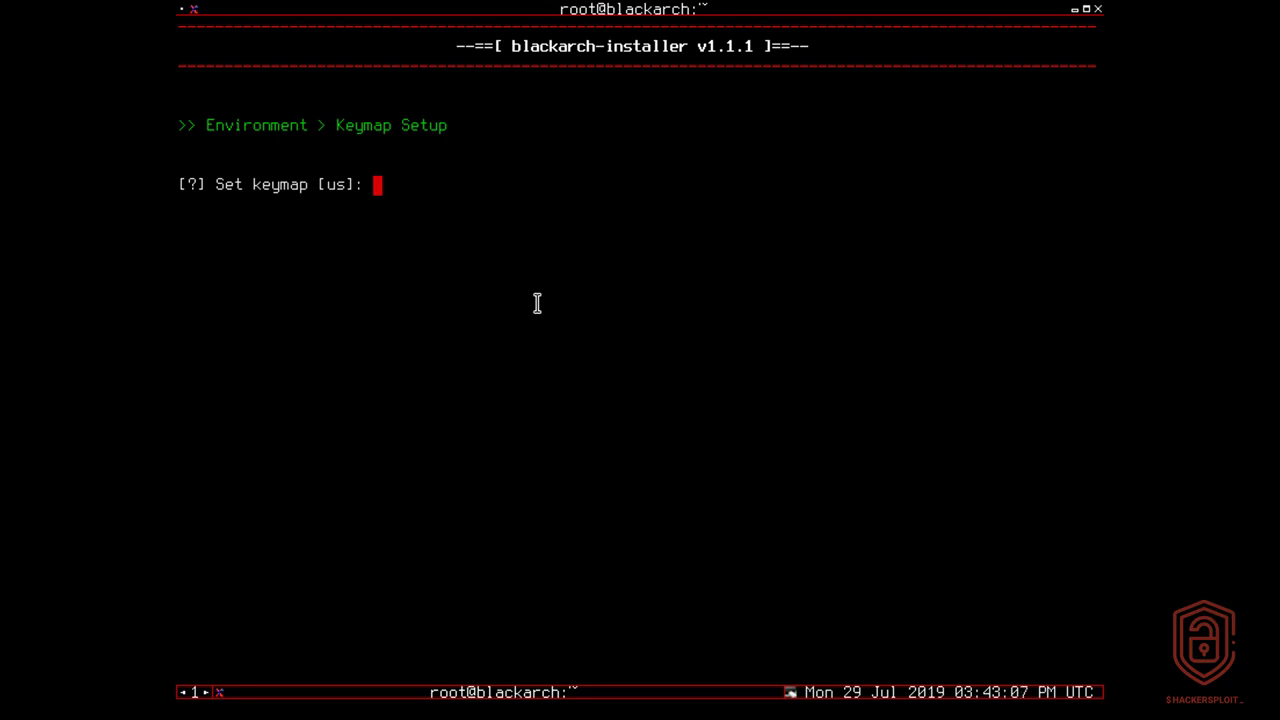
pyautogui.press('Return')
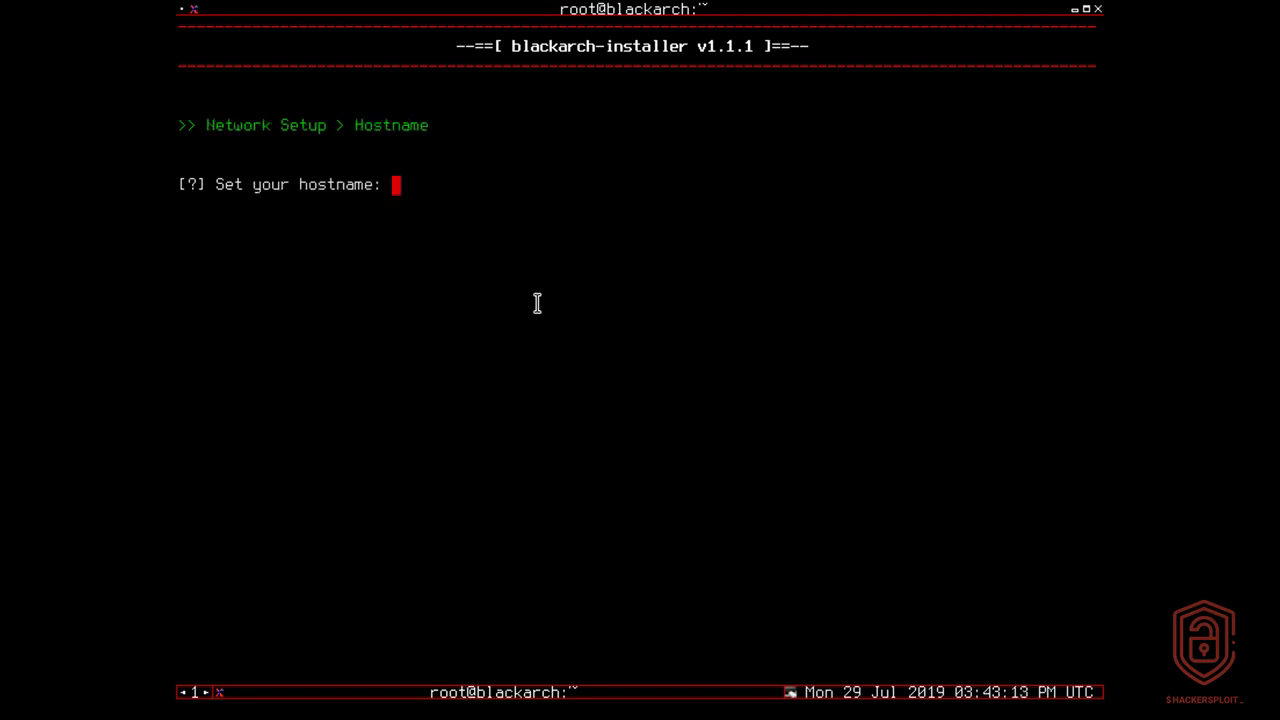
# Enter blackbox as the installed system's hostname.
pyautogui.write('blackbox')
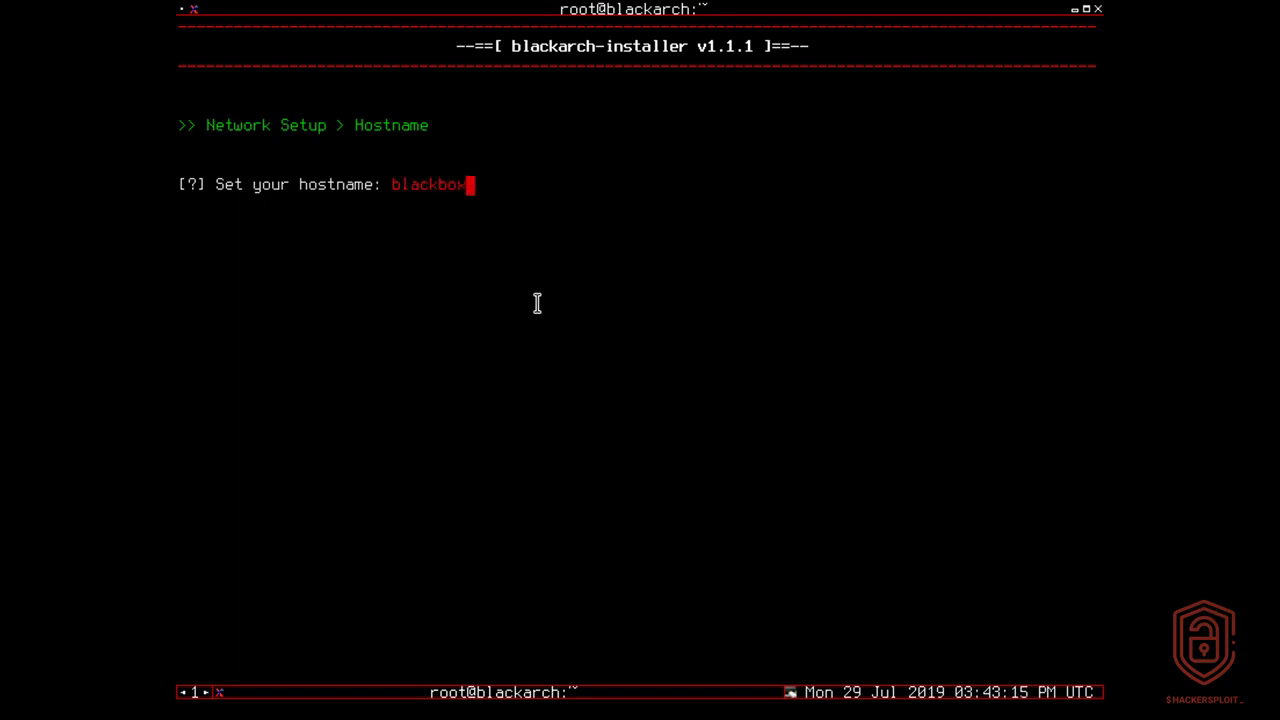
pyautogui.press('Return')
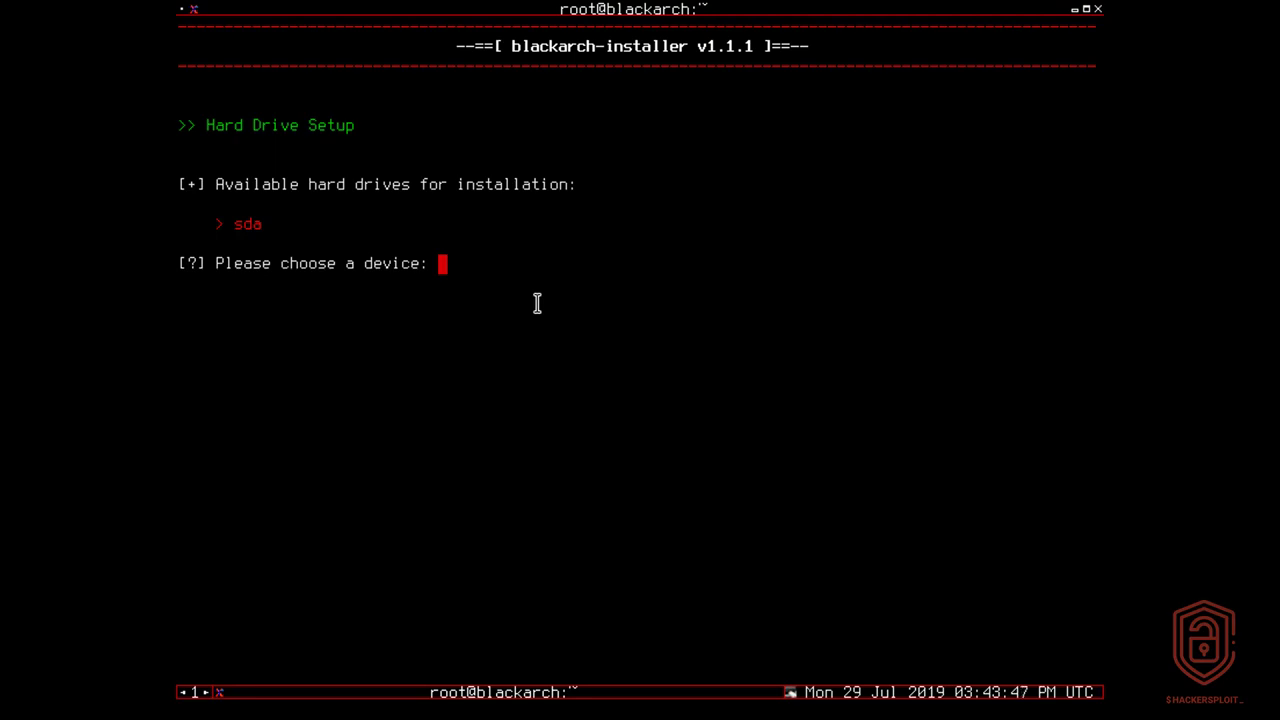
# Choose sda as the installation drive and decline dual boot.
pyautogui.write('sda')
pyautogui.press('Return')
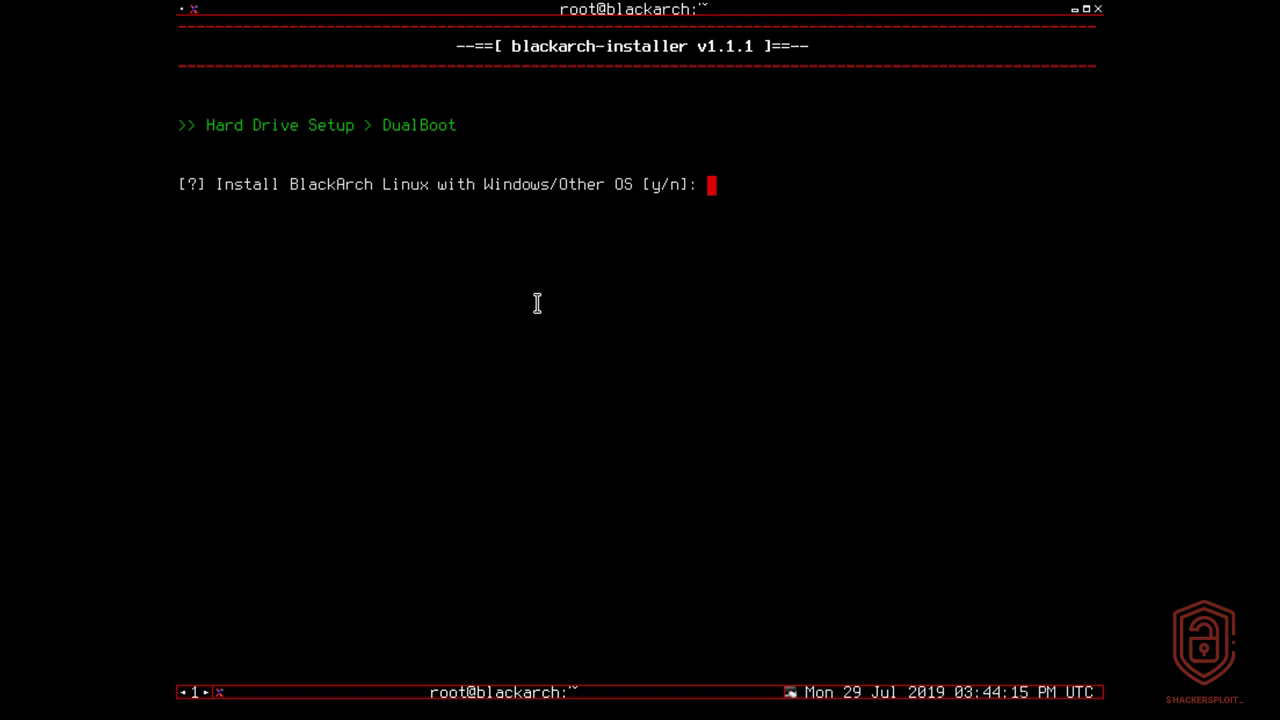
pyautogui.write('n')
pyautogui.press('Return')
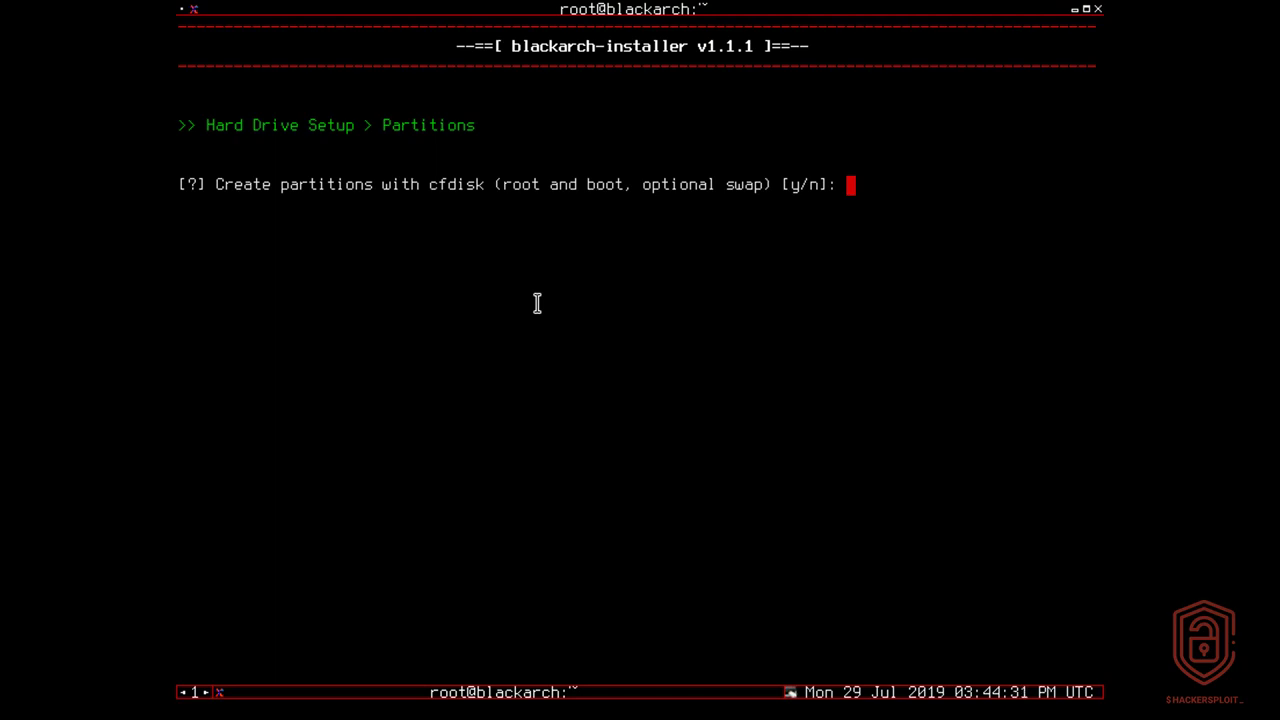
# Choose to partition with cfdisk, starting from a zeroed partition table.
pyautogui.write('y')
pyautogui.press('Return')
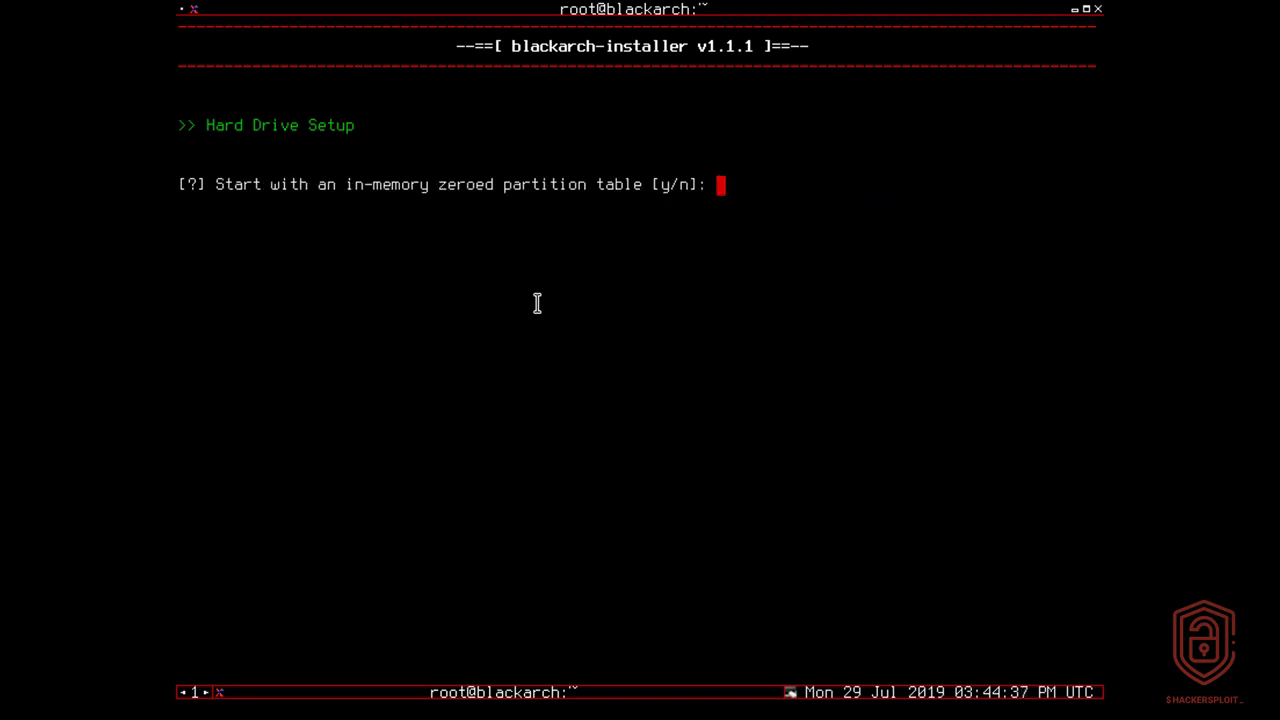
pyautogui.write('y')
pyautogui.press('Return')
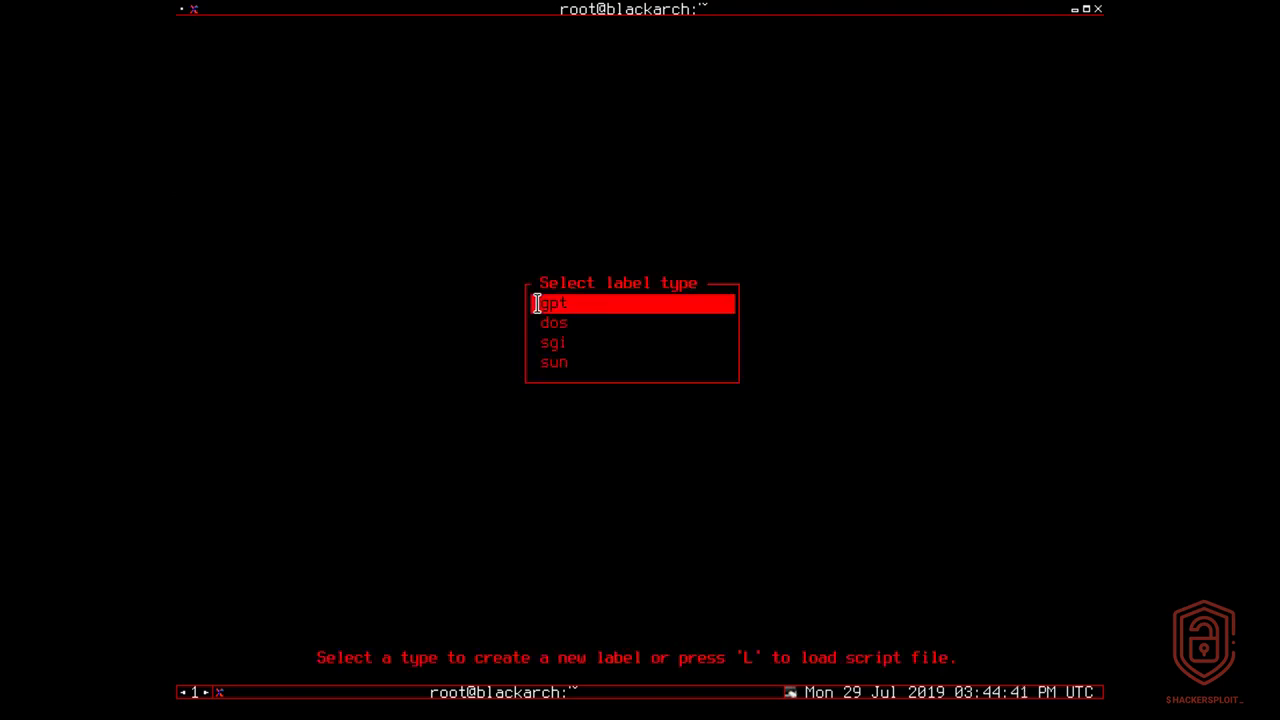
# Pick the dos label type for /dev/sda and highlight its 80G free space.
pyautogui.press('Down')
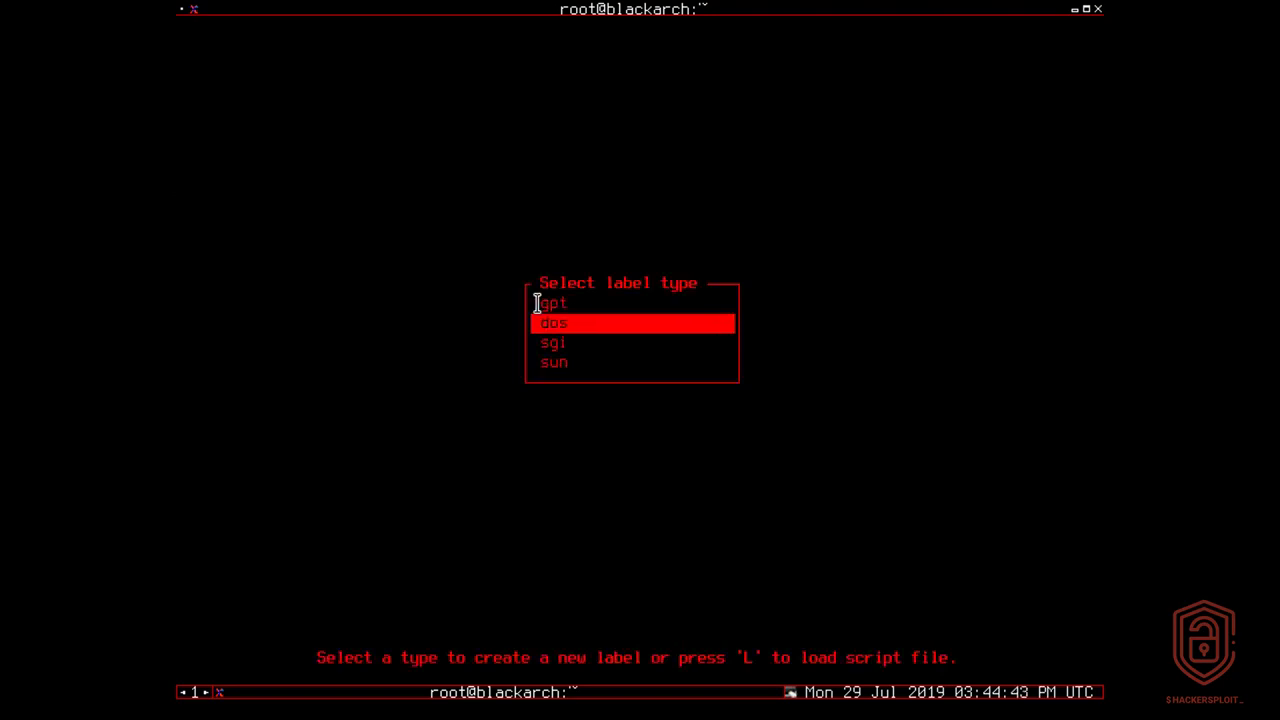
pyautogui.press('Return')
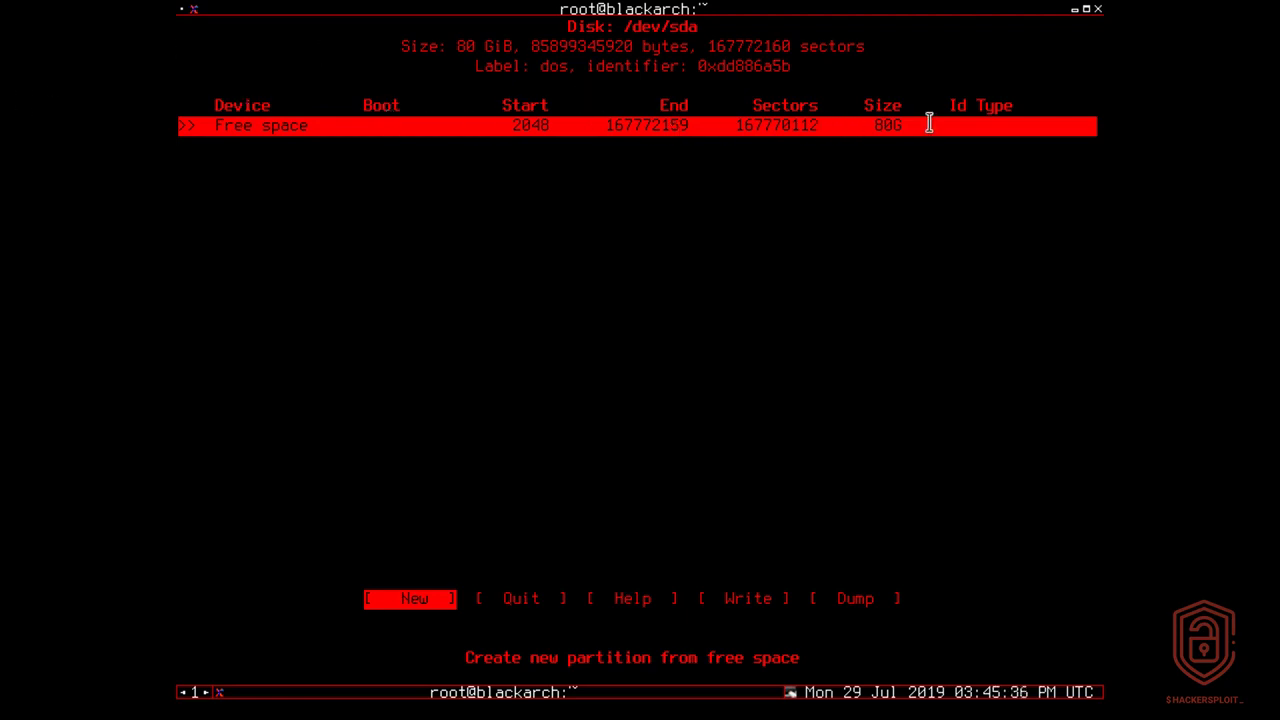
pyautogui.moveTo(868, 123); pyautogui.dragTo(912, 125)
pyautogui.click(920, 255)
pyautogui.moveTo(894, 126); pyautogui.dragTo(894, 266)
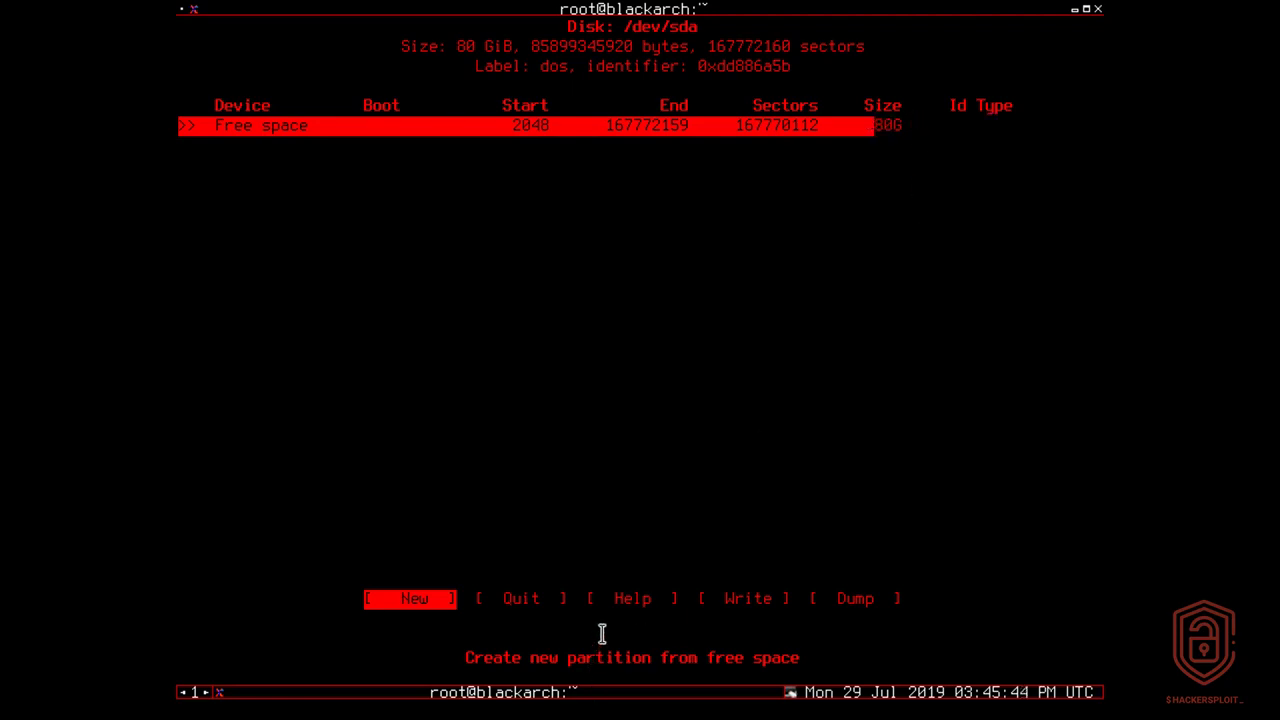
pyautogui.click(1034, 124)
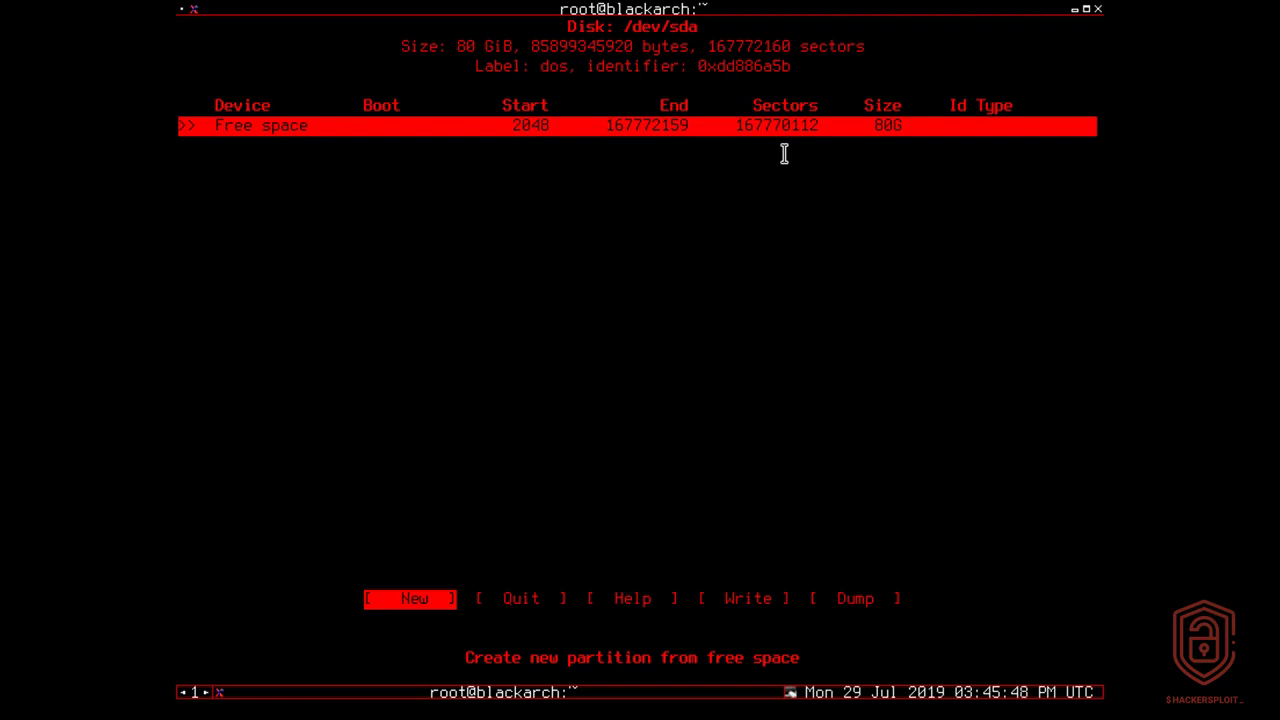
# Create a 500M primary partition from the free space.
pyautogui.press('Return')
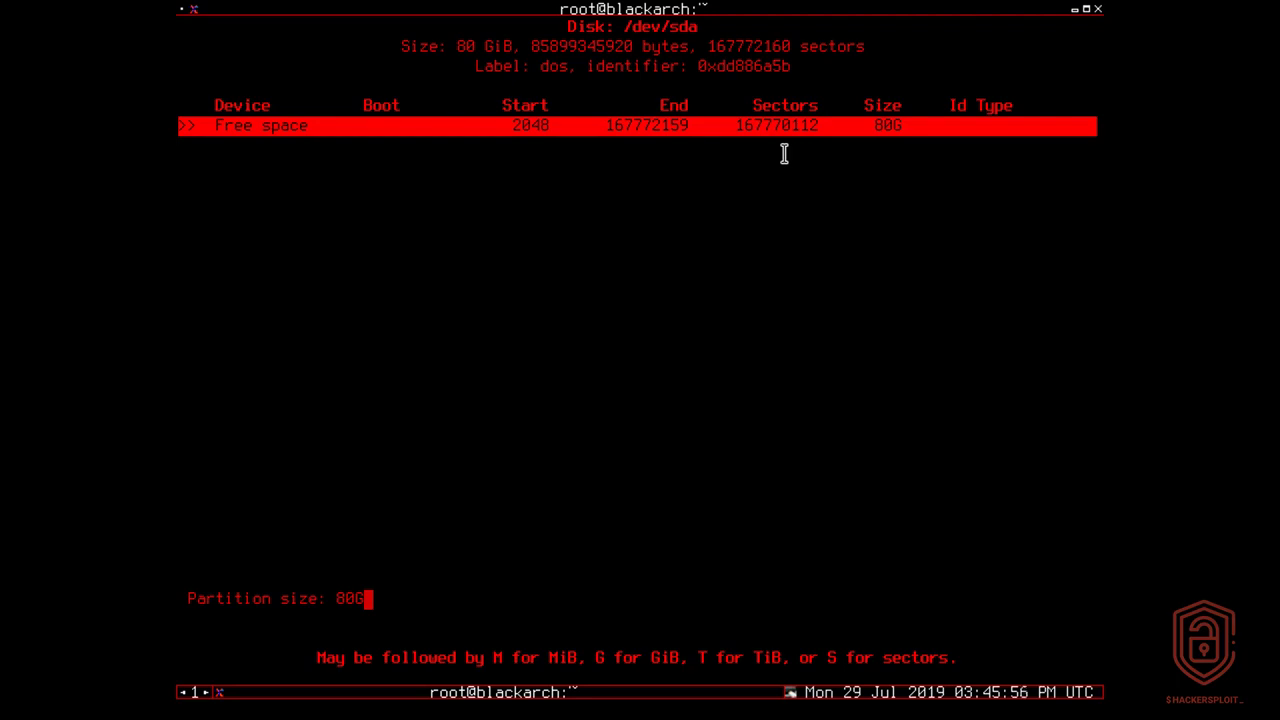
pyautogui.press('BackSpace')
pyautogui.press('BackSpace')
pyautogui.press('BackSpace')
pyautogui.write('500m')
pyautogui.press('BackSpace')
pyautogui.write('M')
pyautogui.moveTo(318, 658); pyautogui.dragTo(745, 592)
pyautogui.click(745, 592)
pyautogui.press('Return')
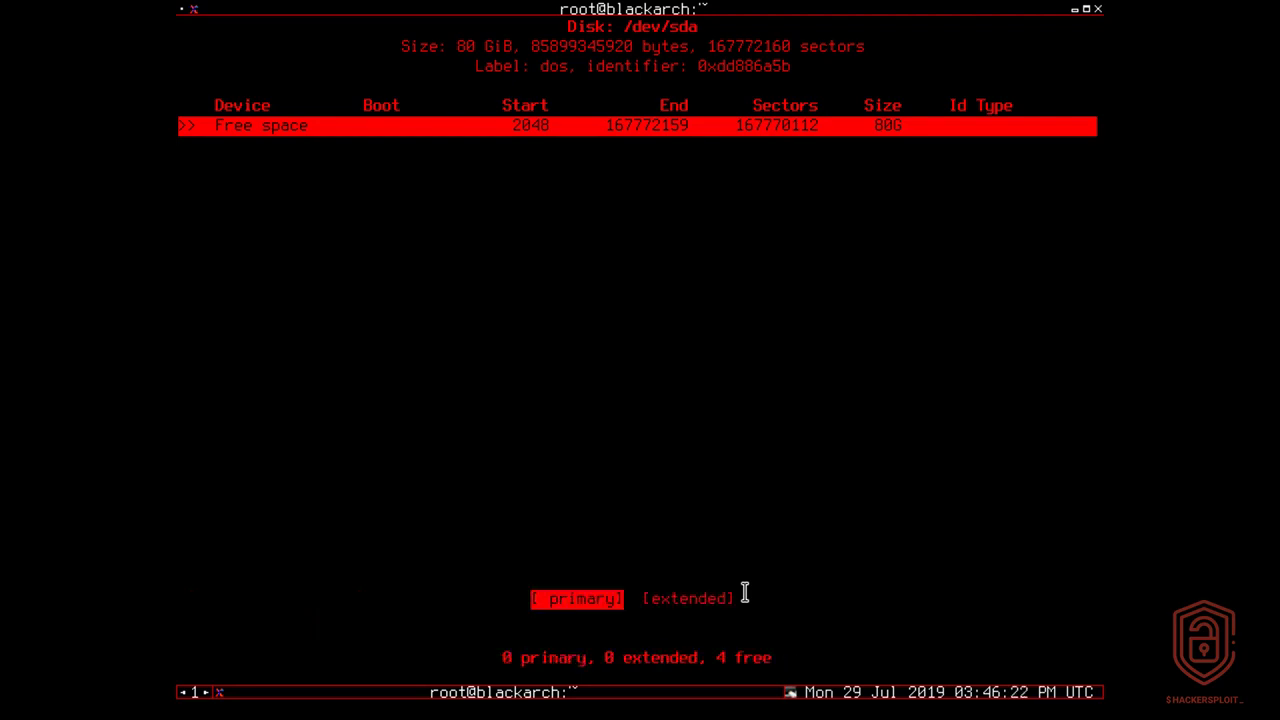
pyautogui.press('Return')
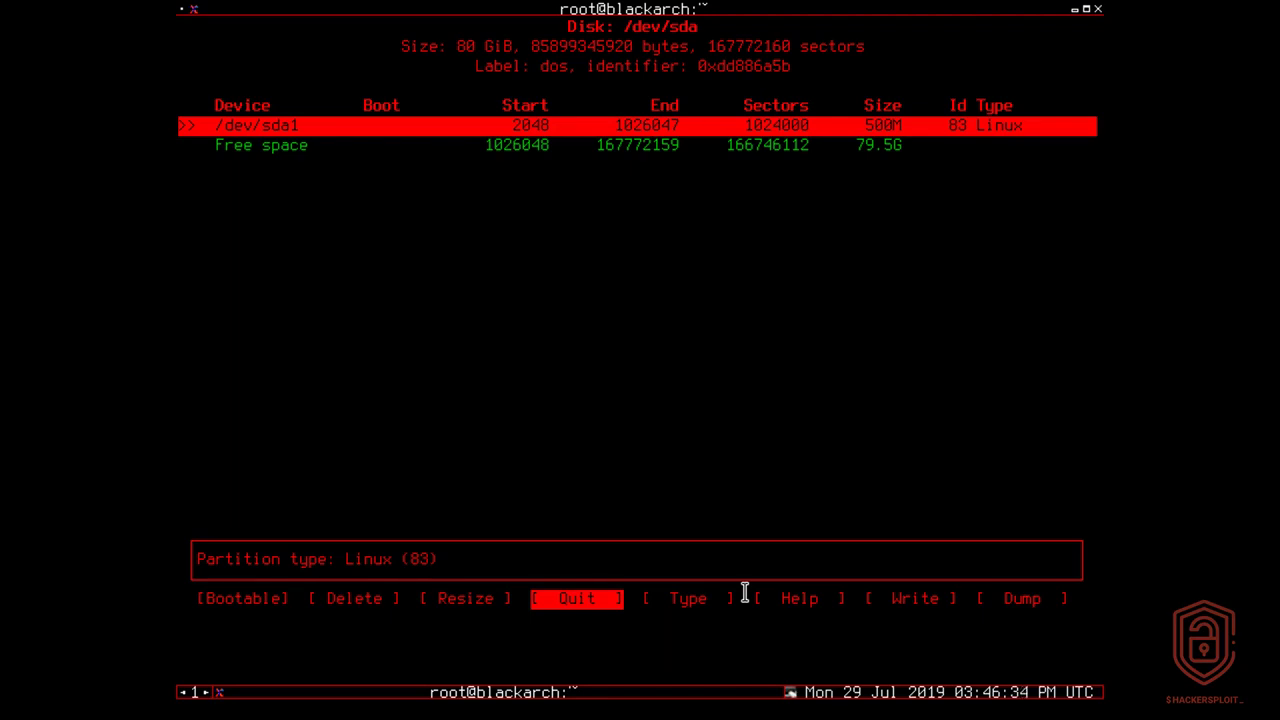
# Toggle the bootable flag on /dev/sda1 and select the remaining free space.
pyautogui.press('Left')
pyautogui.press('Left')
pyautogui.press('Left')
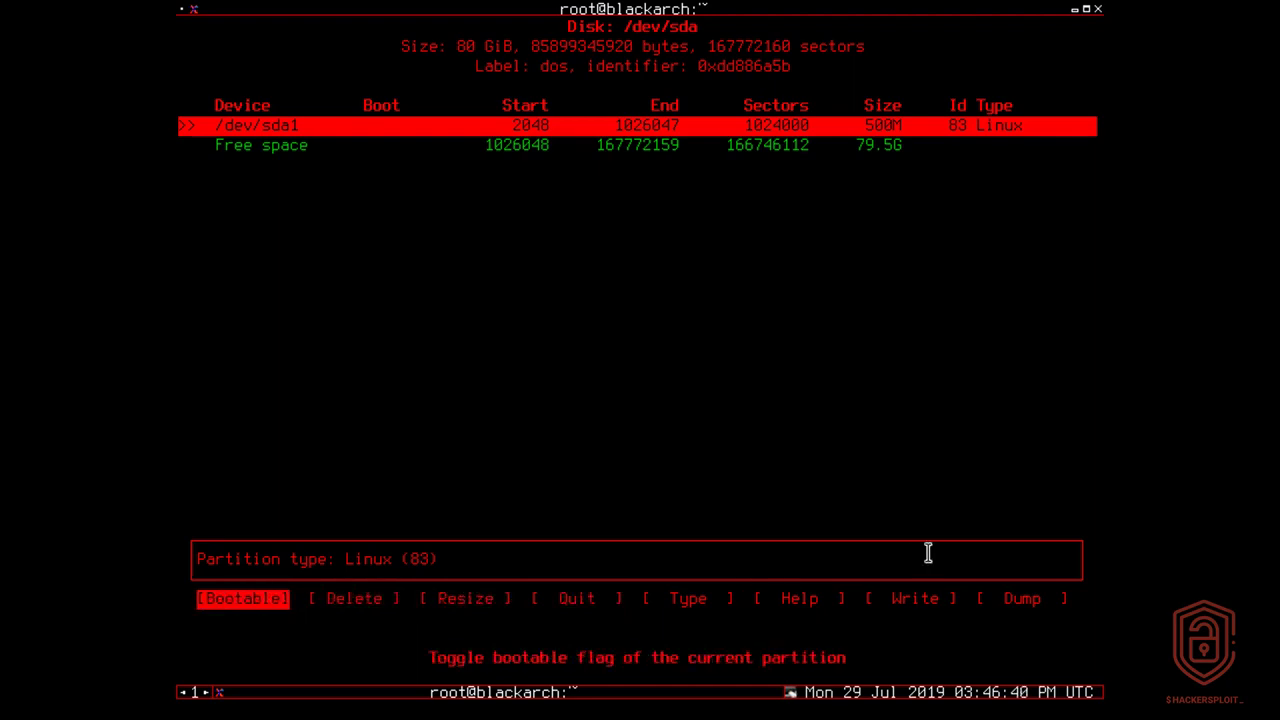
pyautogui.press('Return')
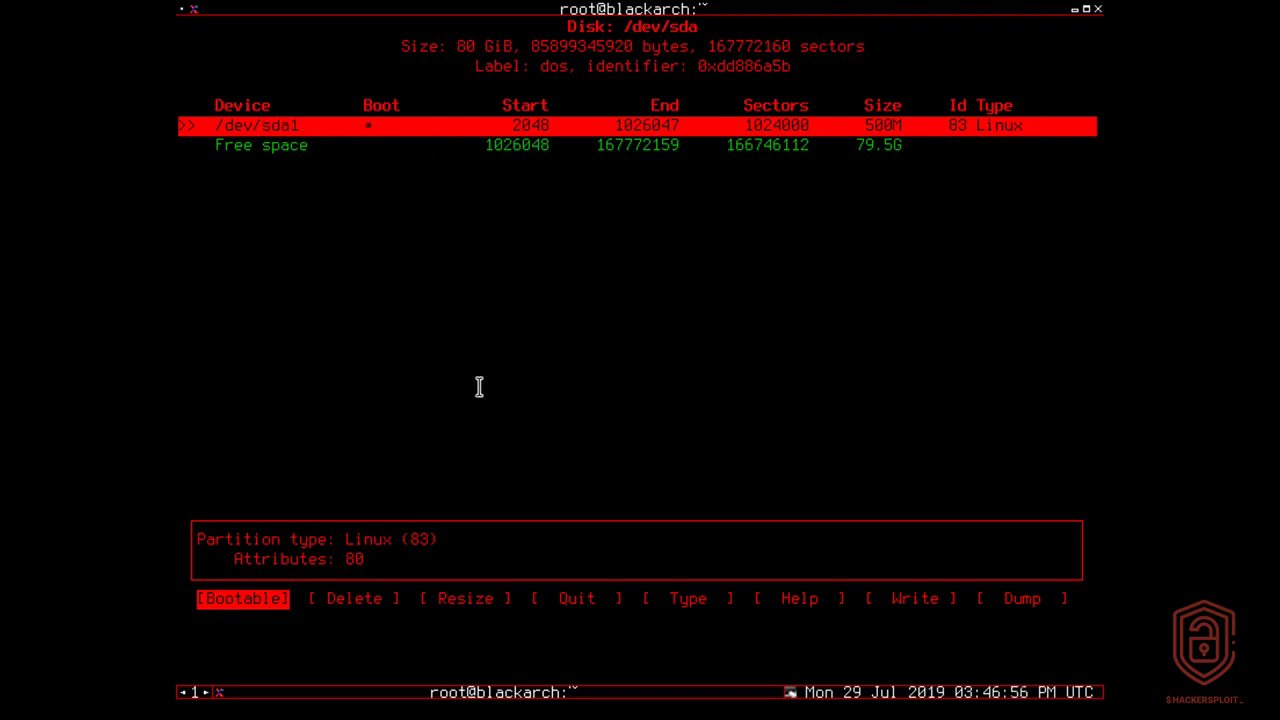
pyautogui.press('Down')
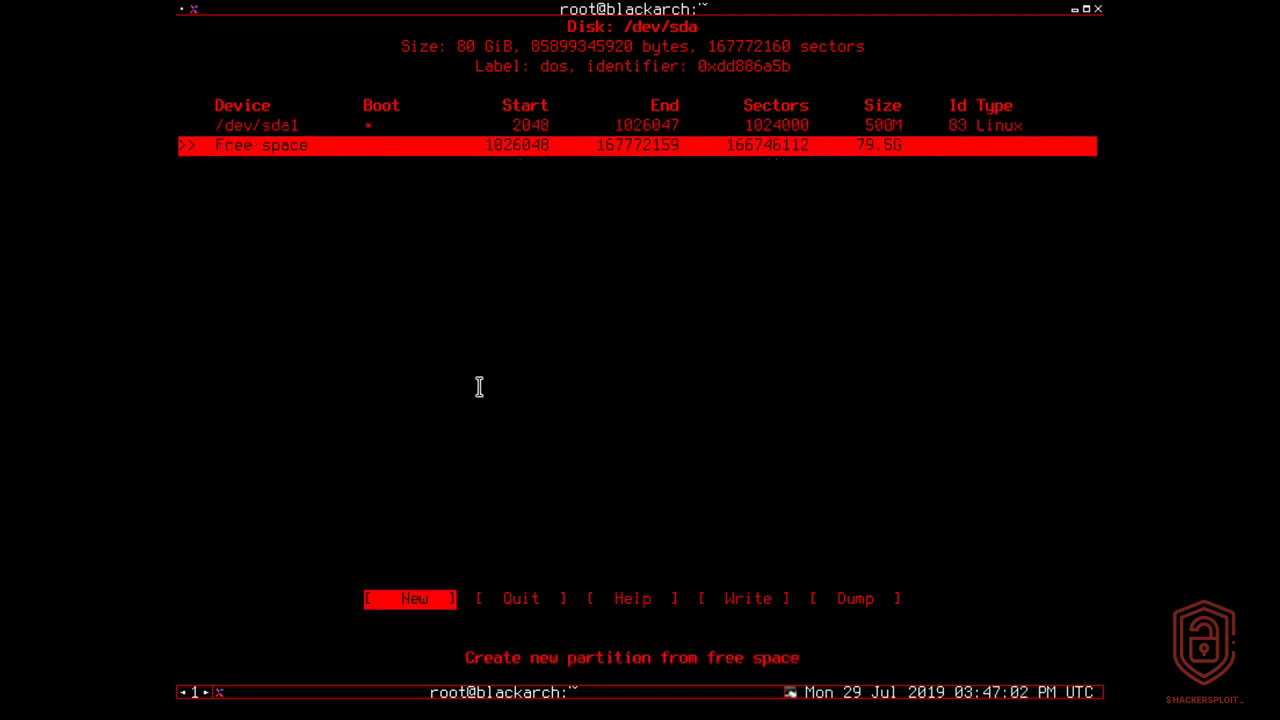
# Create primary partition /dev/sda2 from the free space, entering 16G as its size.
pyautogui.press('Right')
pyautogui.press('Left')
pyautogui.press('Return')
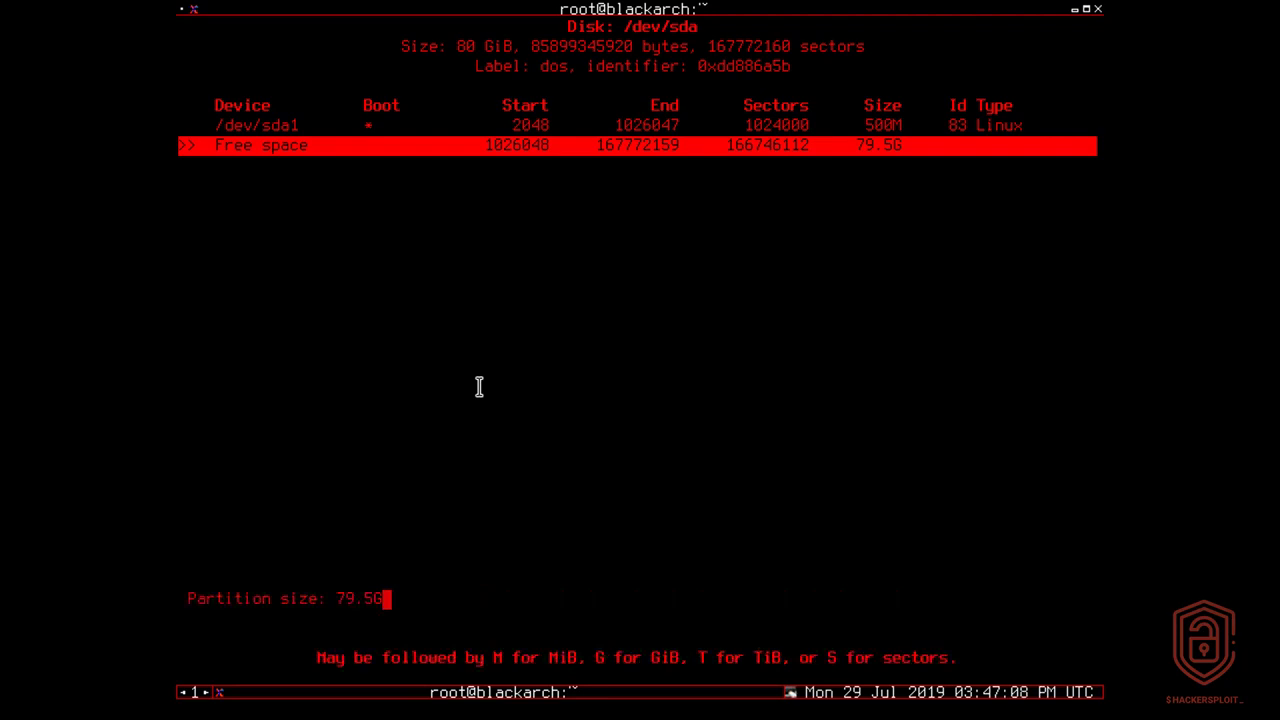
pyautogui.press('BackSpace')
pyautogui.press('BackSpace')
pyautogui.press('BackSpace')
pyautogui.press('BackSpace')
pyautogui.press('BackSpace')
pyautogui.write('16G')
pyautogui.press('Return')
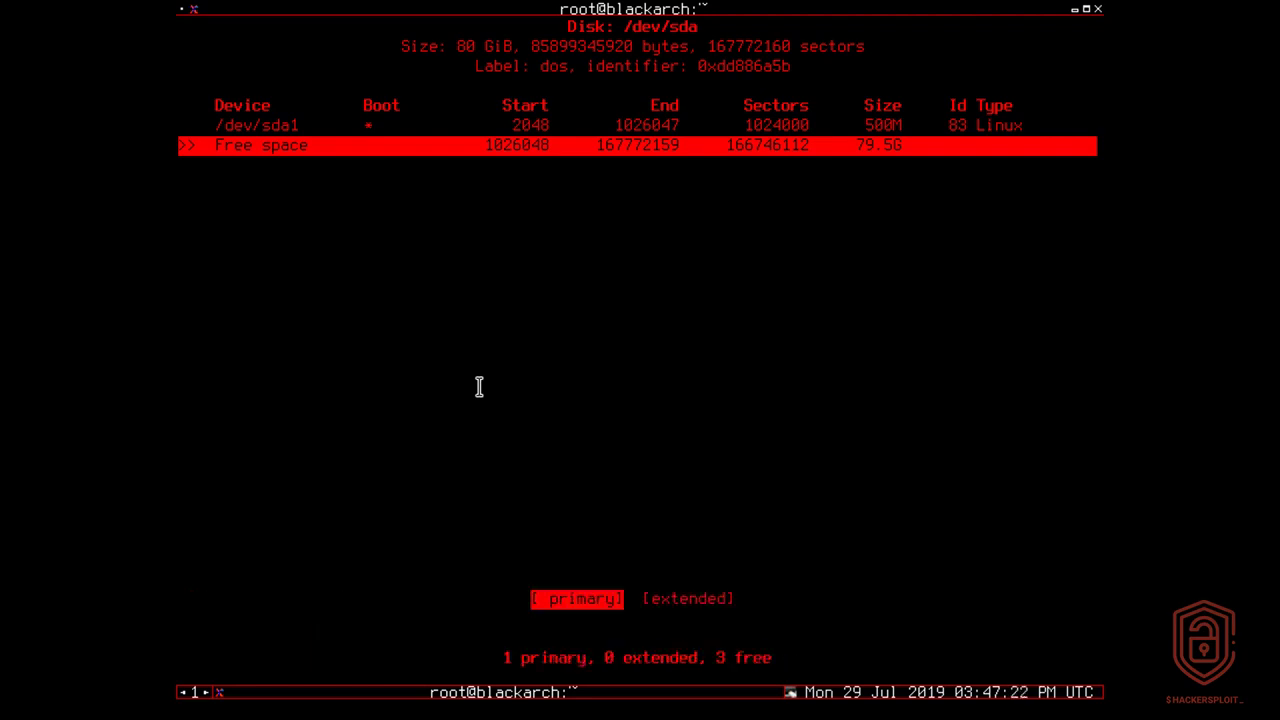
pyautogui.press('Return')
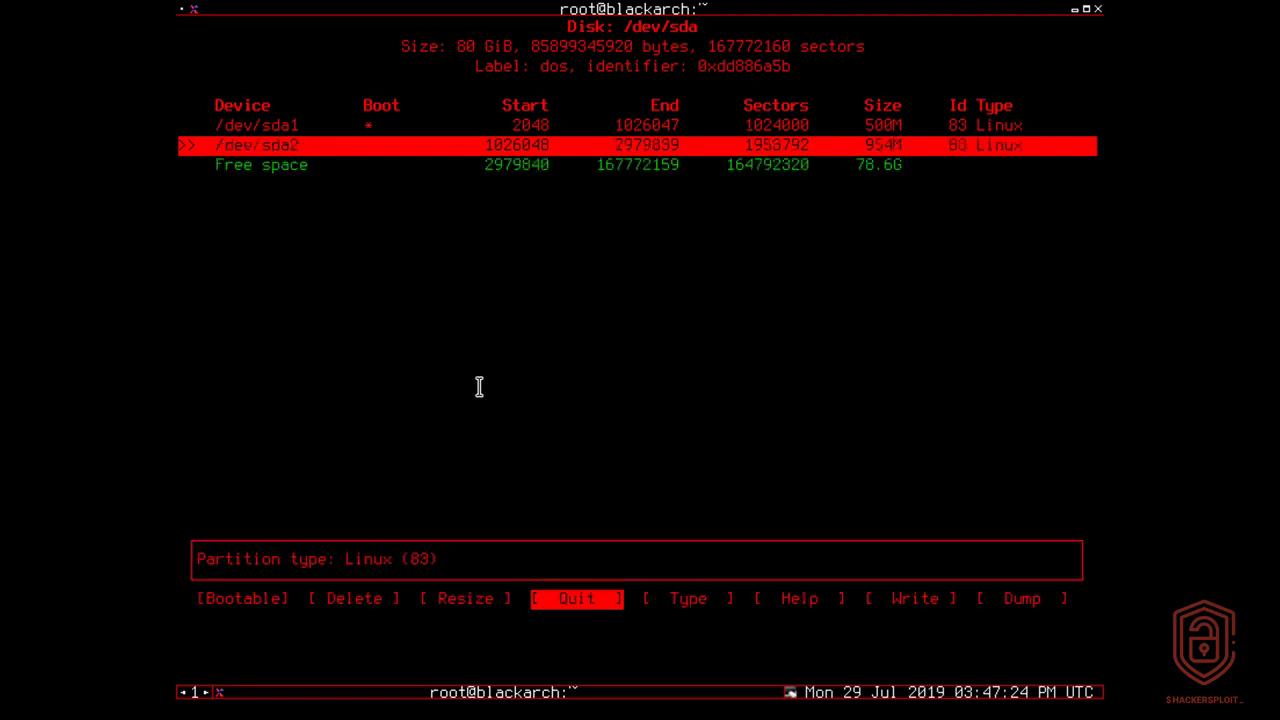
# Set /dev/sda2's type to 82 Linux swap / Solaris, then select the remaining free space.
pyautogui.press('Right')
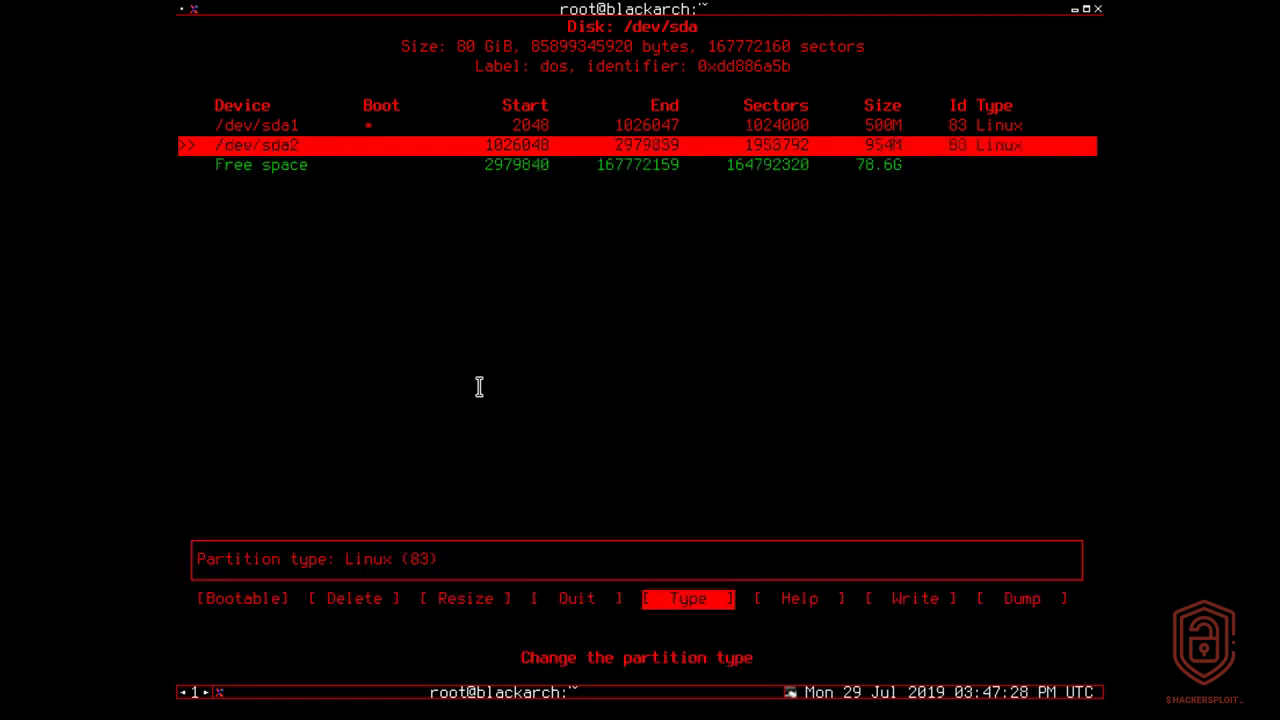
pyautogui.press('Return')
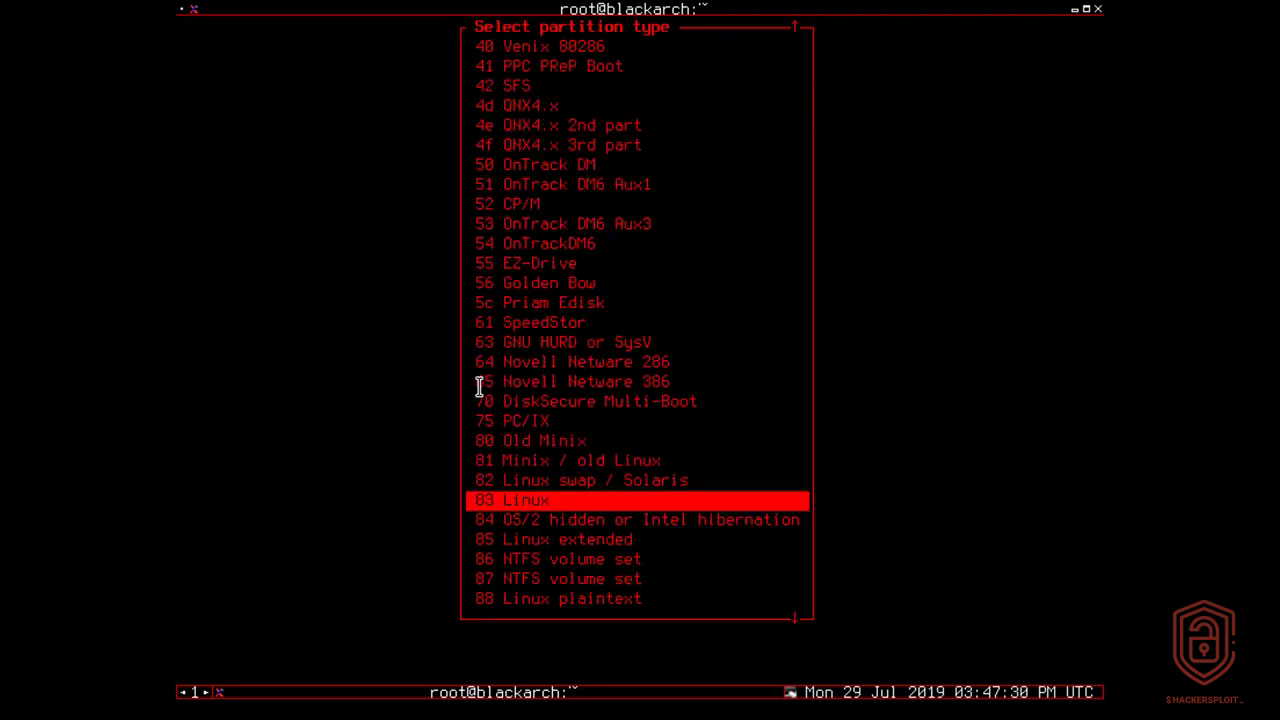
pyautogui.press('Up')
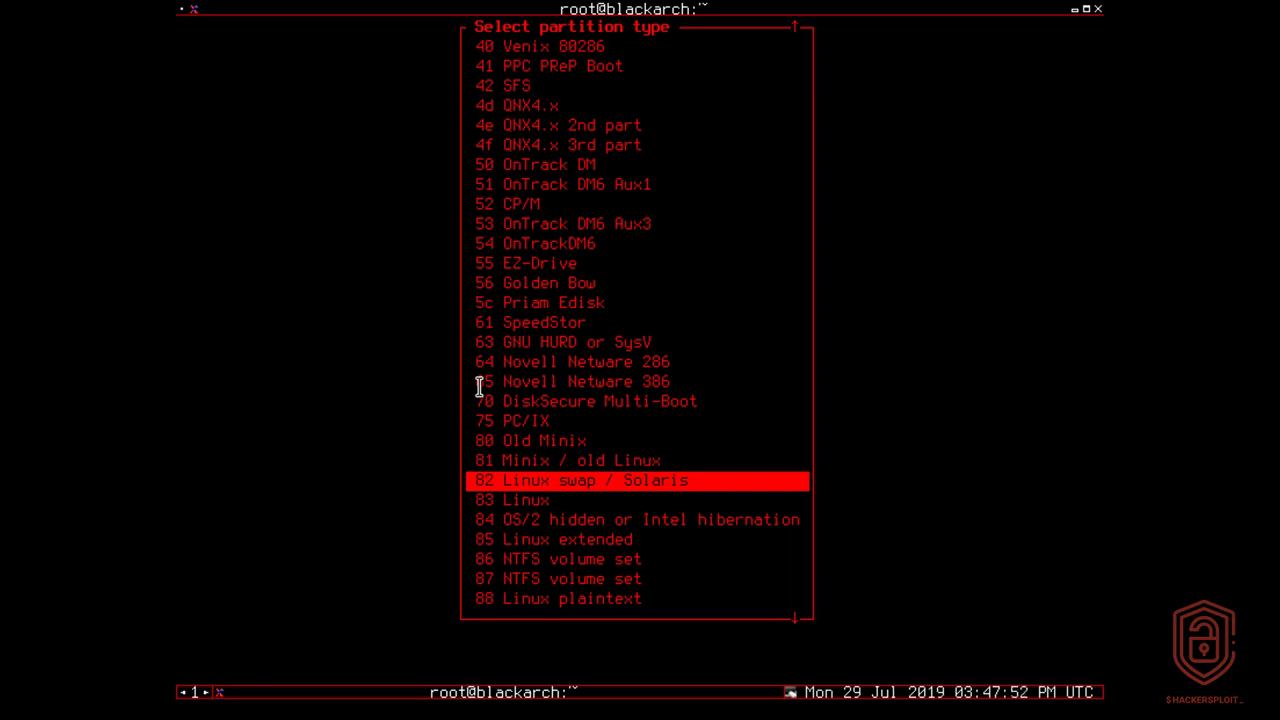
pyautogui.press('Return')
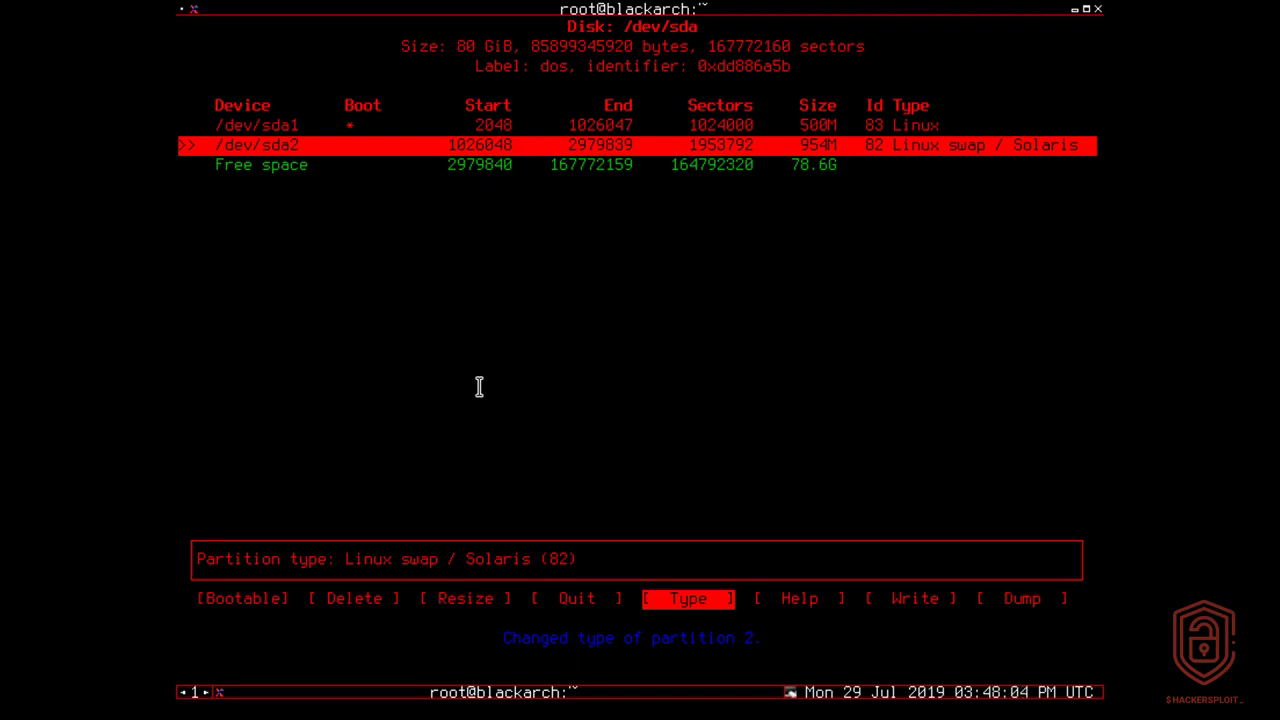
pyautogui.press('Down')
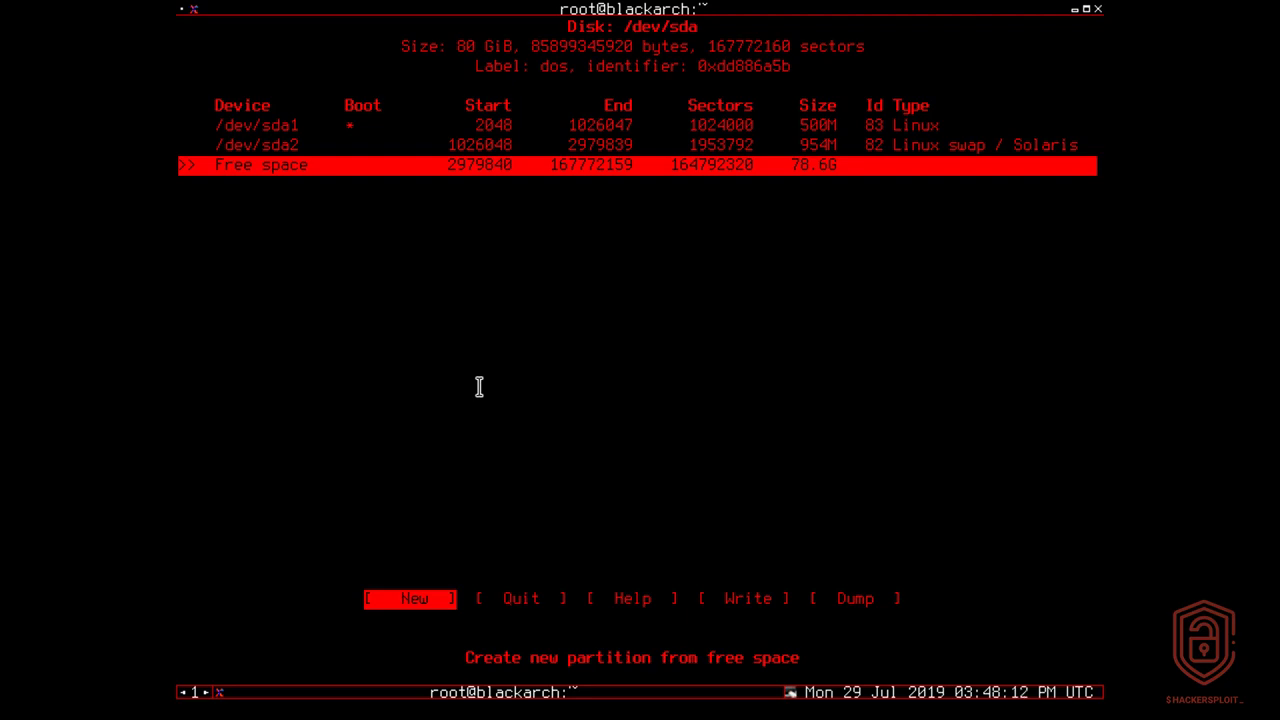
# Create /dev/sda3 as a primary partition using the full remaining 78.6G.
pyautogui.press('Return')
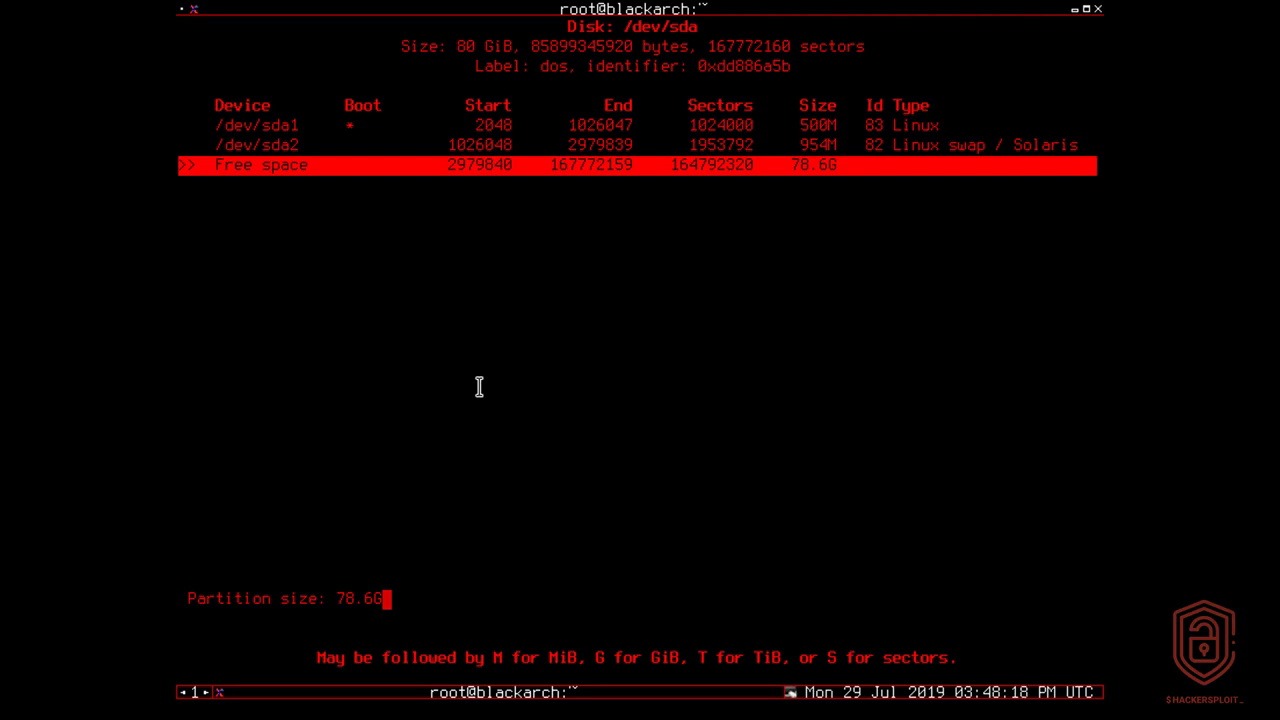
pyautogui.press('Return')
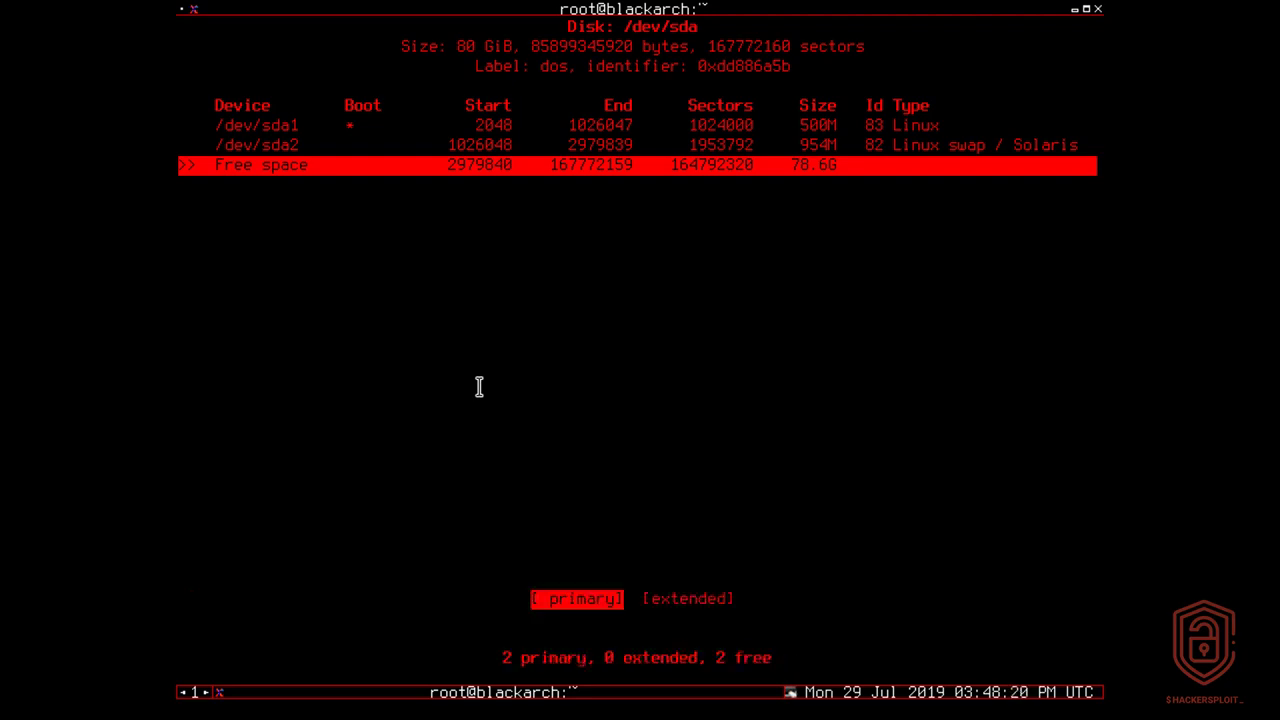
pyautogui.press('Return')
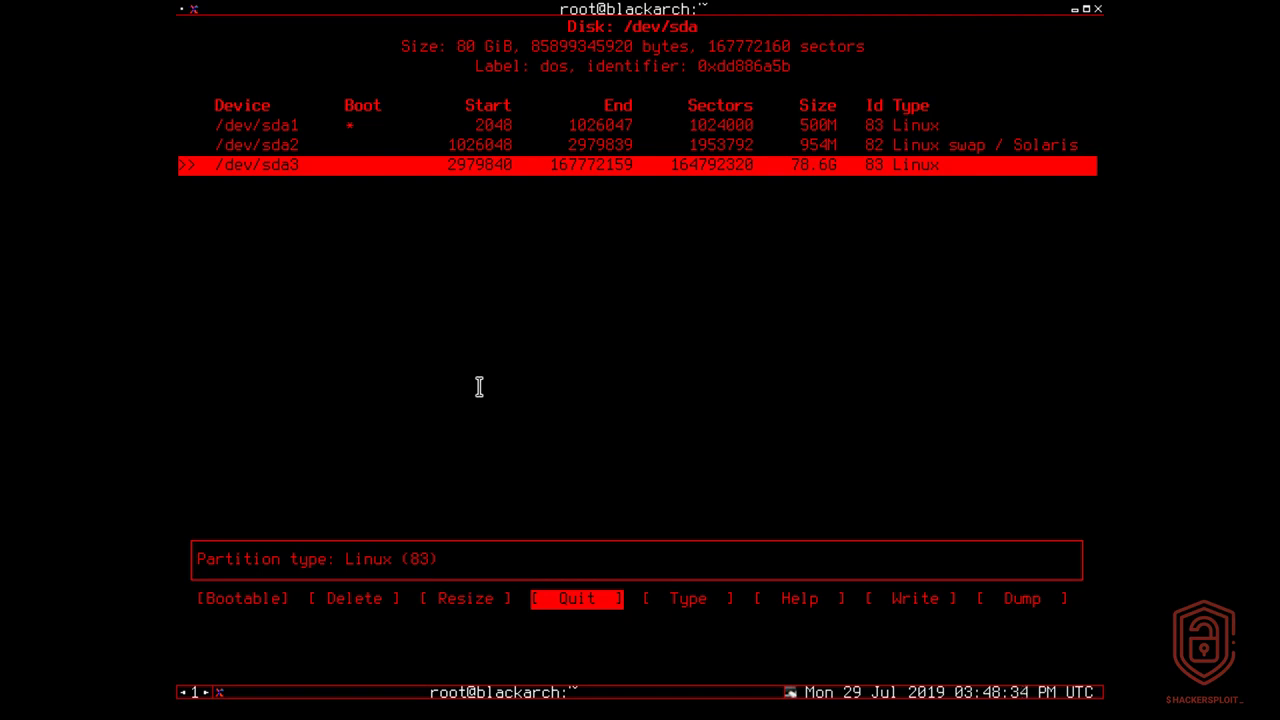
pyautogui.press('Right')
pyautogui.press('Right')
pyautogui.press('Right')
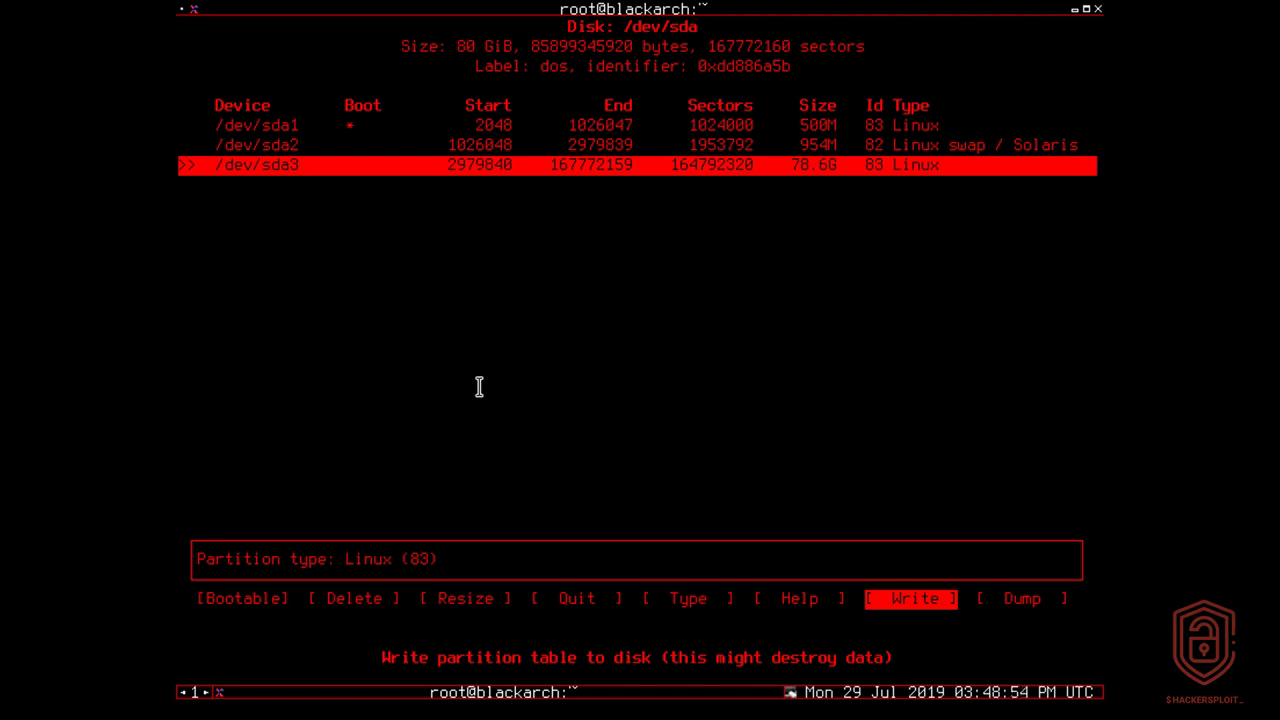
# Write the partition table to /dev/sda, confirming with yes, and quit cfdisk.
pyautogui.press('Return')
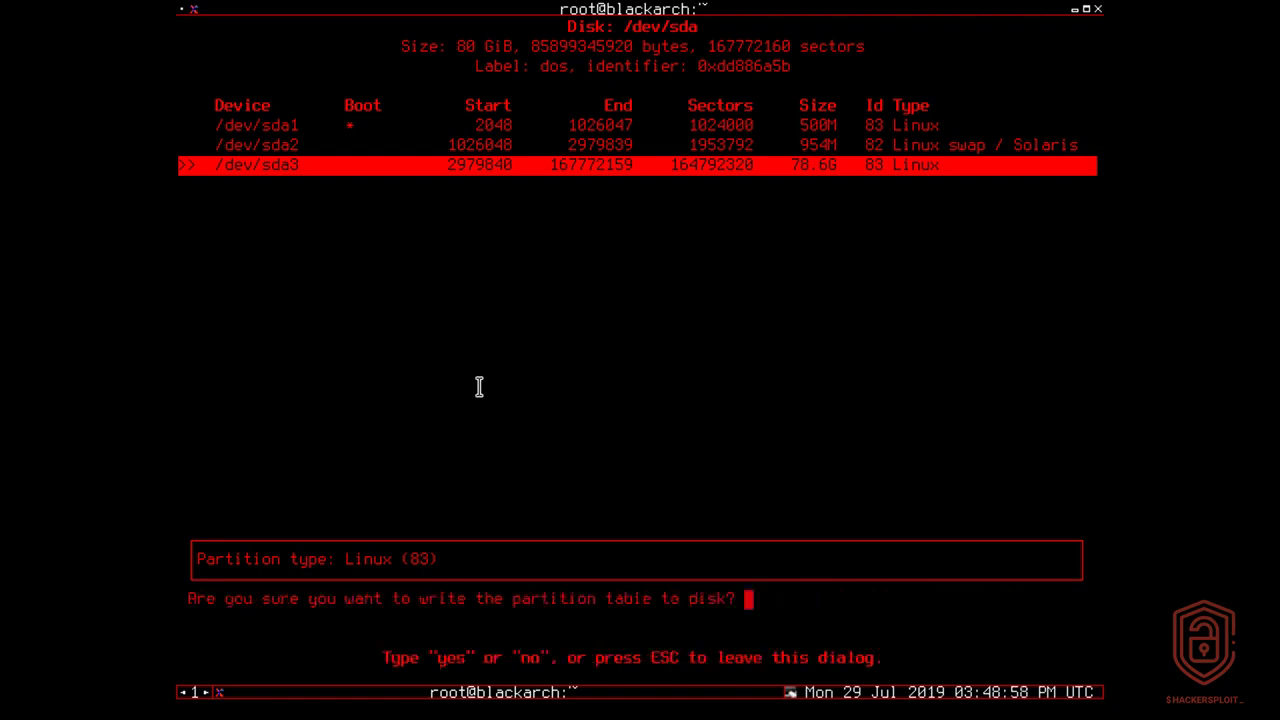
pyautogui.write('yes')
pyautogui.press('Return')
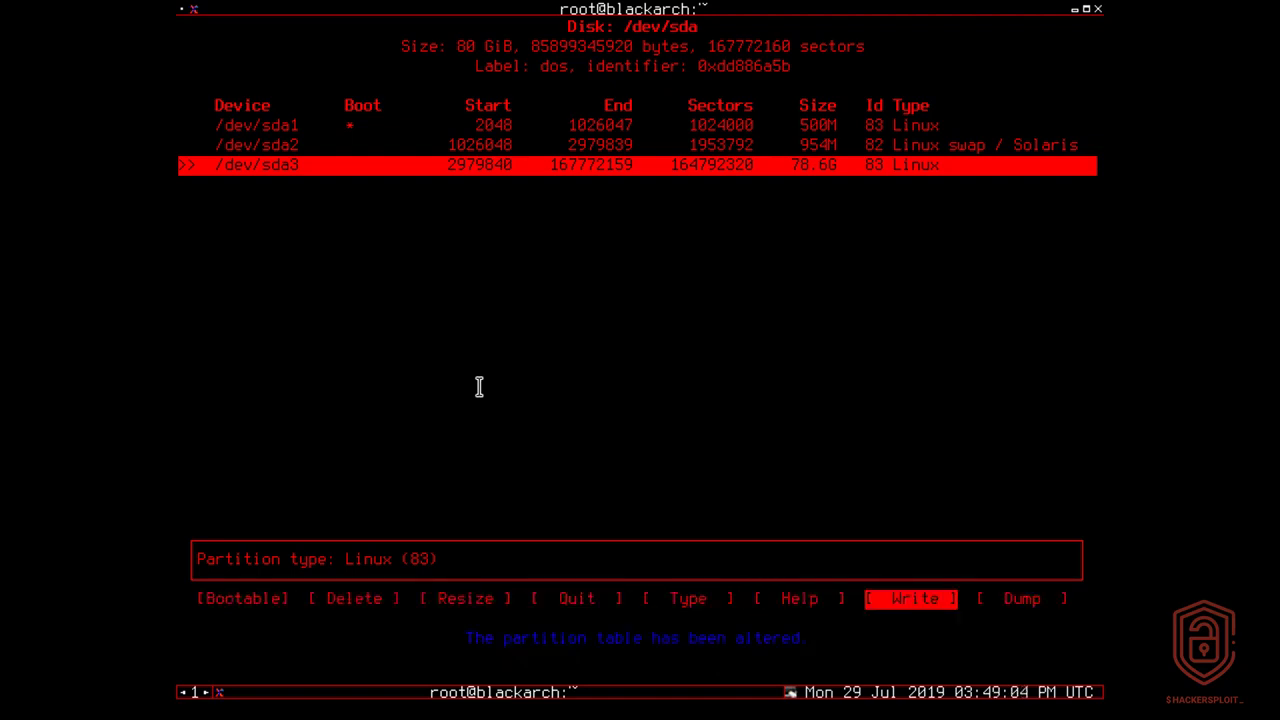
pyautogui.press('Left')
pyautogui.press('Left')
pyautogui.press('Left')
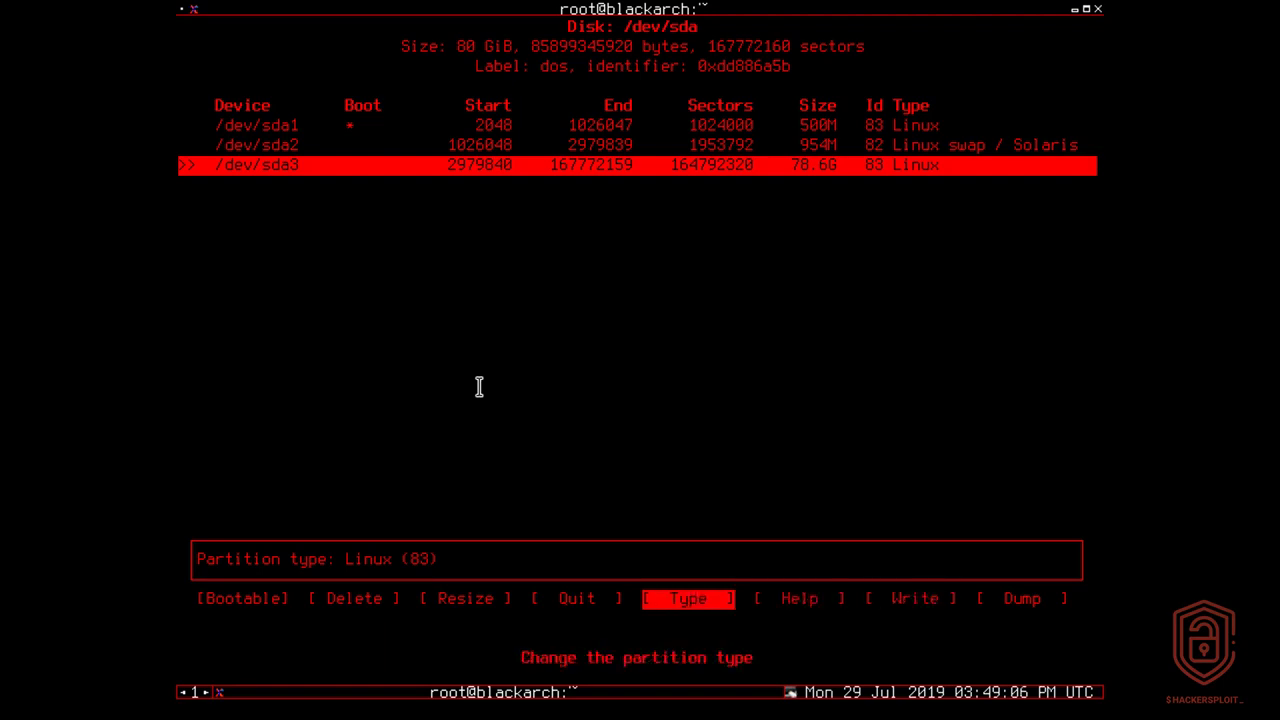
pyautogui.press('Return')
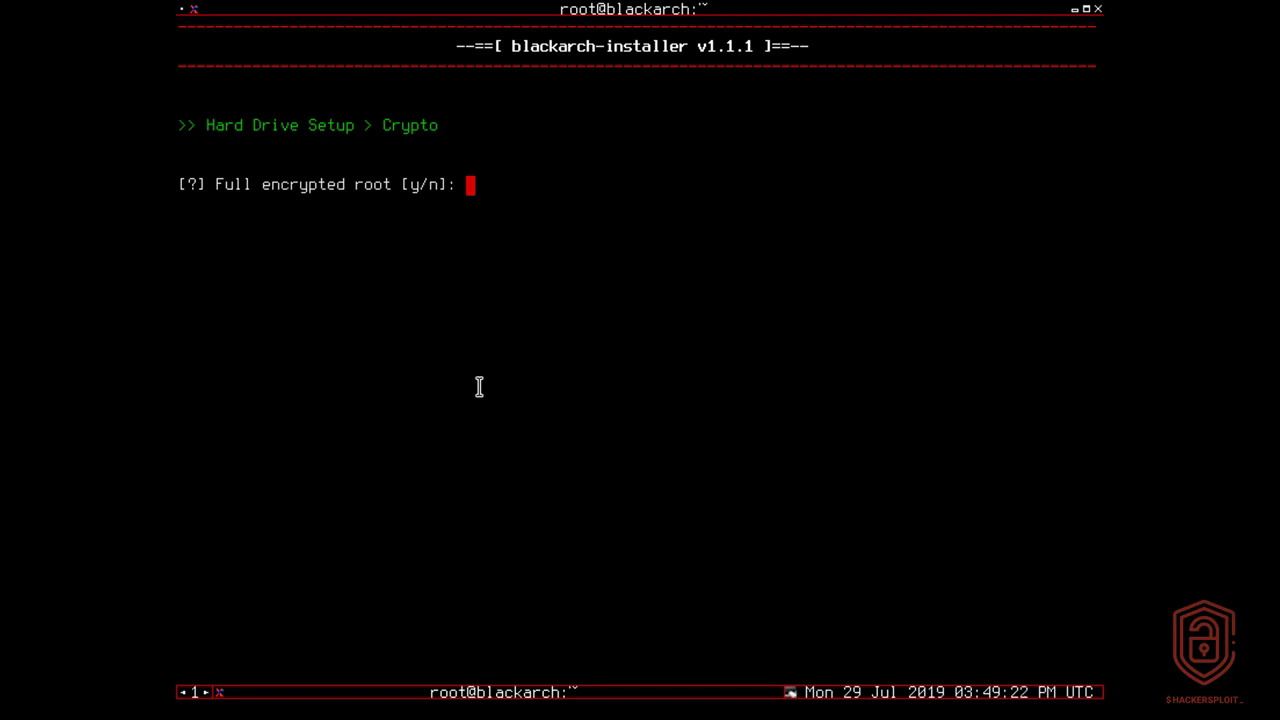
# Decline root encryption and set /dev/sda1 with ext4 as the boot partition.
pyautogui.write('n')
pyautogui.press('Return')
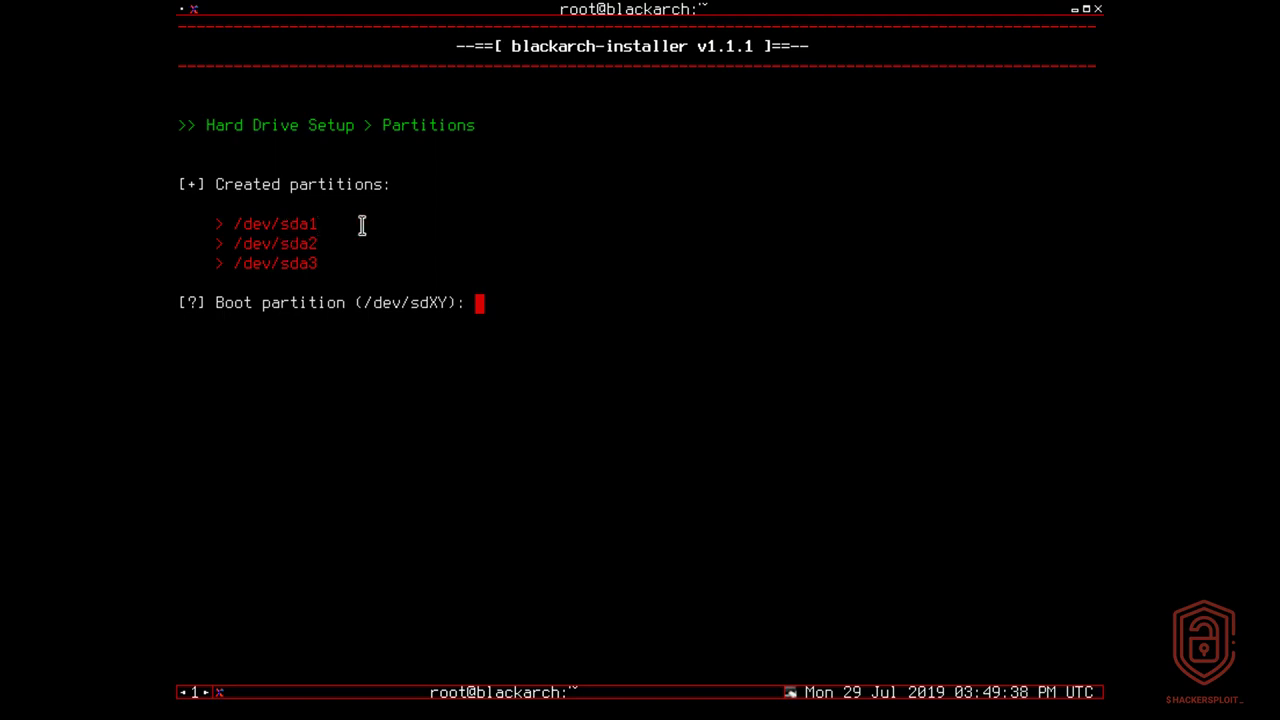
pyautogui.write('/dev/sda1')
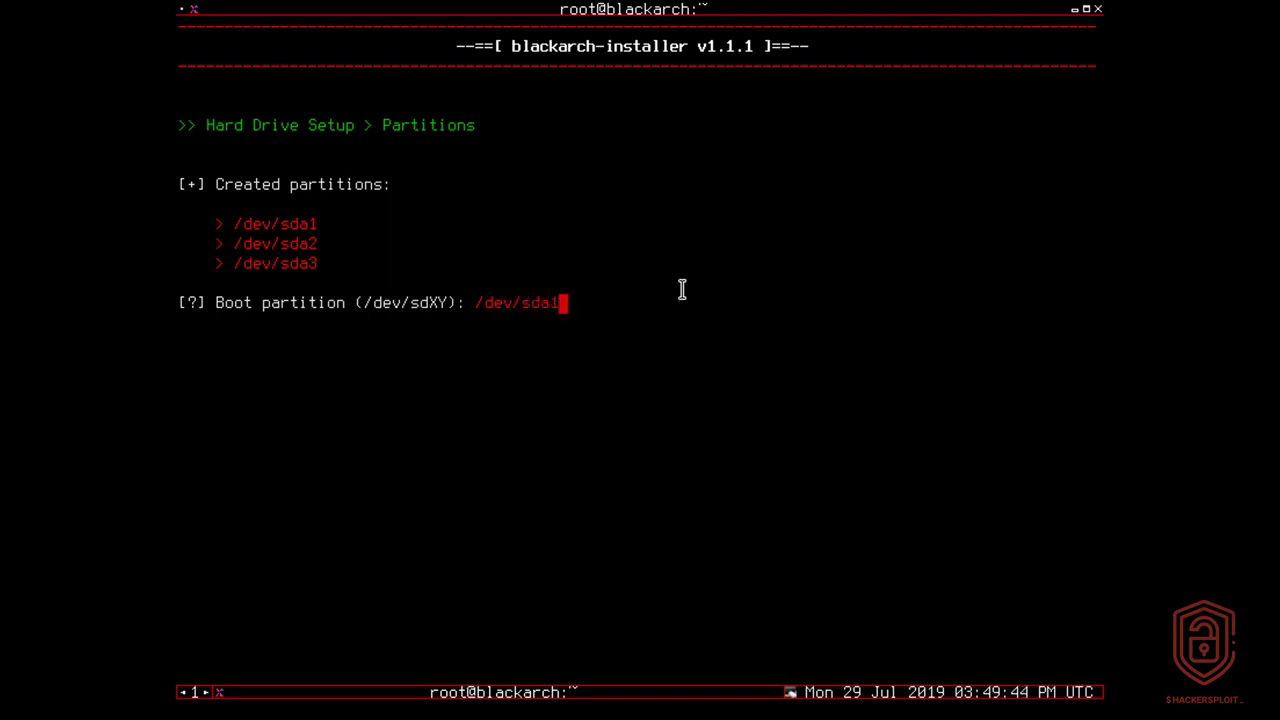
pyautogui.press('Return')
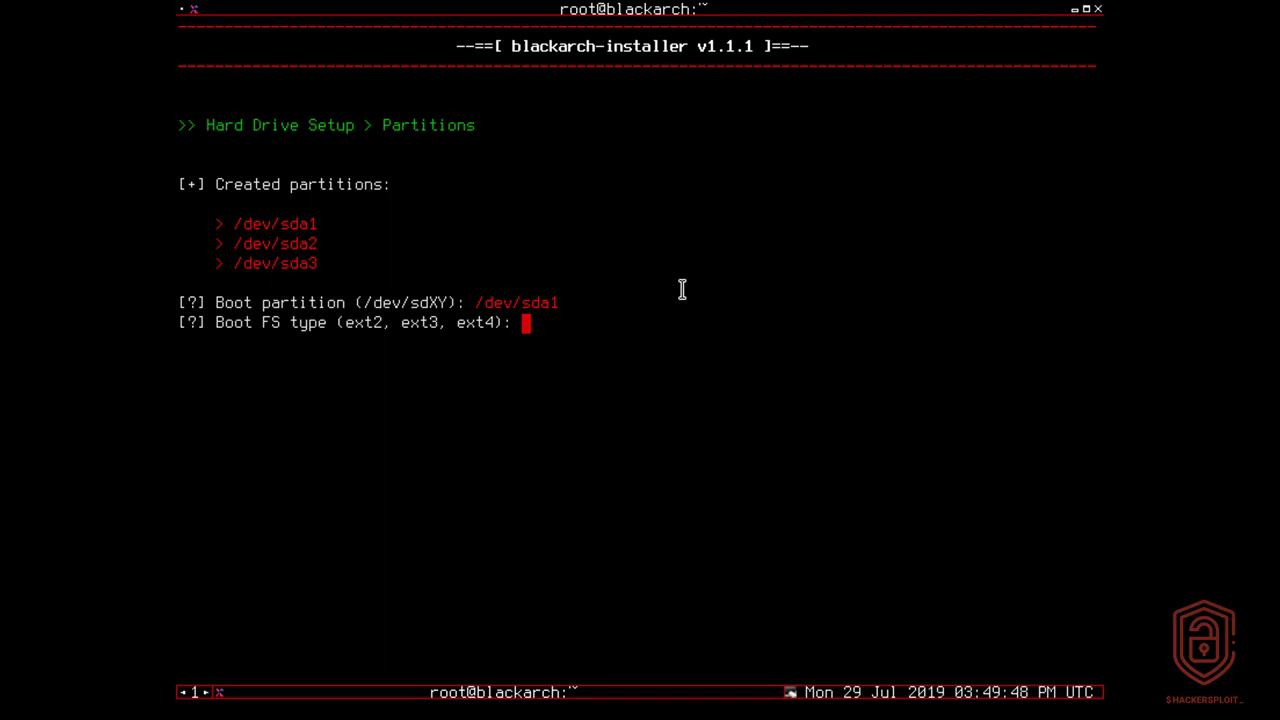
pyautogui.write('ext4')
pyautogui.press('Return')
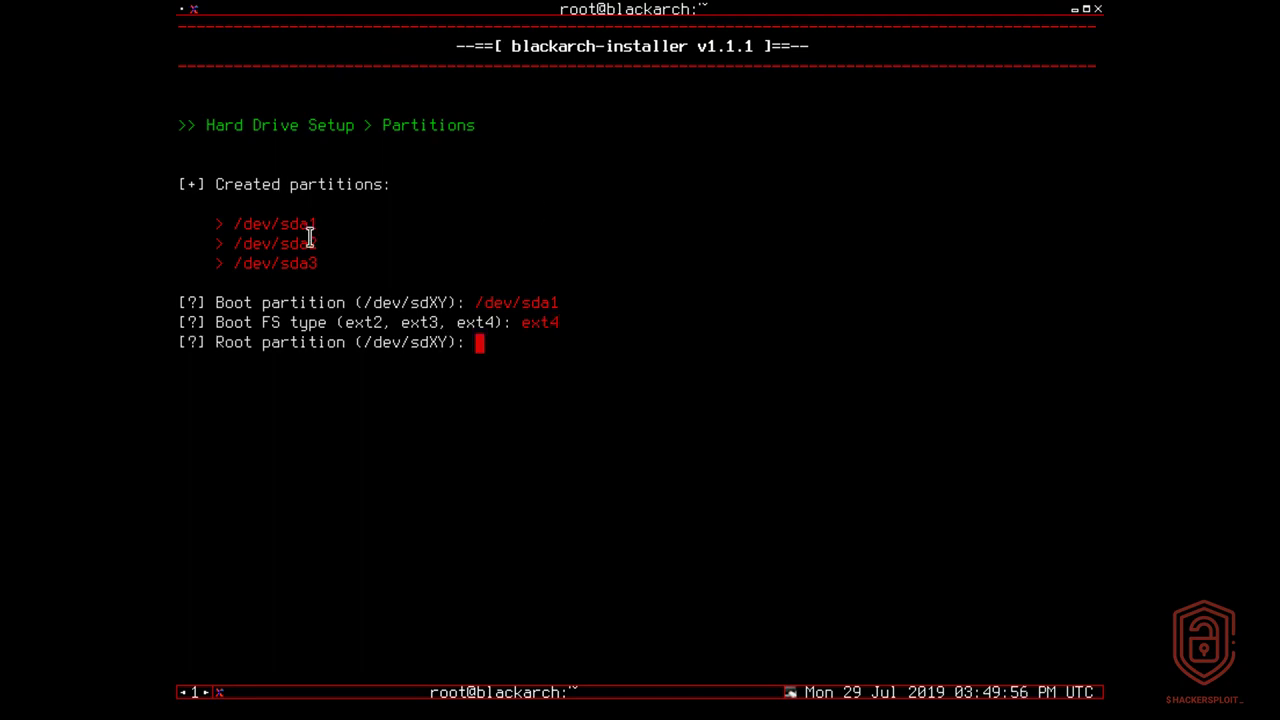
# Set /dev/sda3 with ext4 as the root partition.
pyautogui.moveTo(238, 263); pyautogui.dragTo(328, 264)
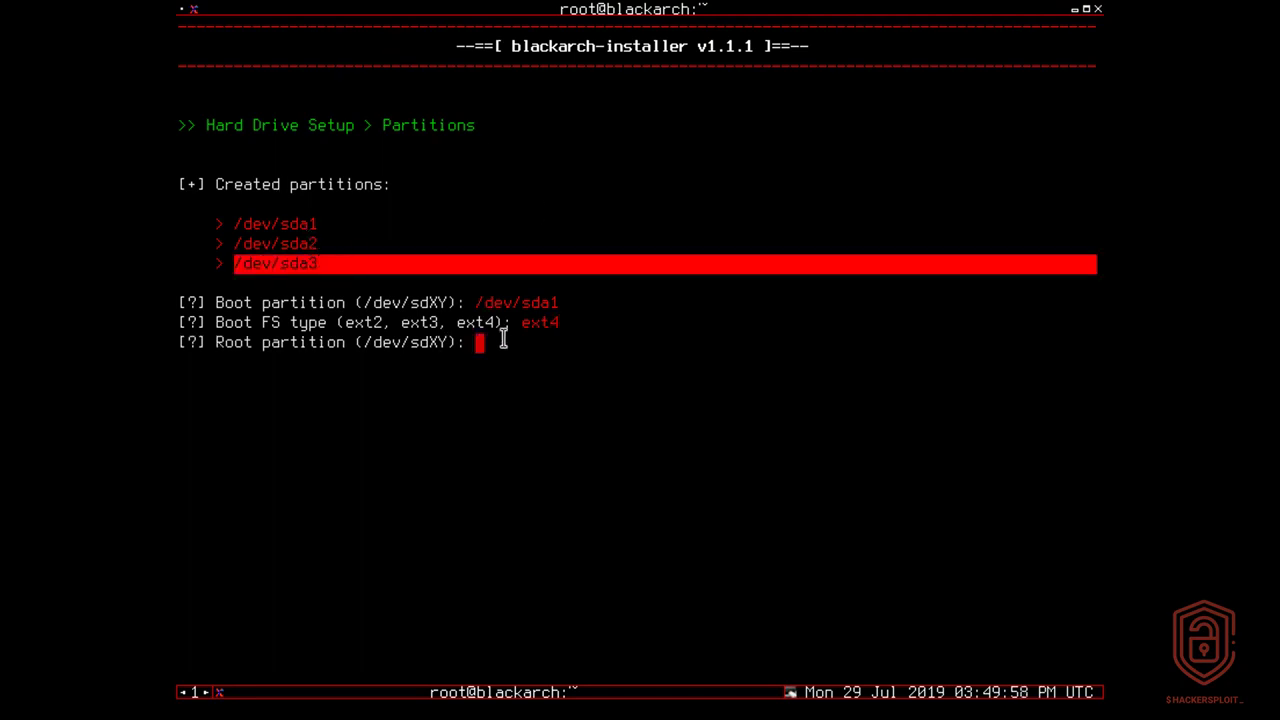
pyautogui.click(515, 350)
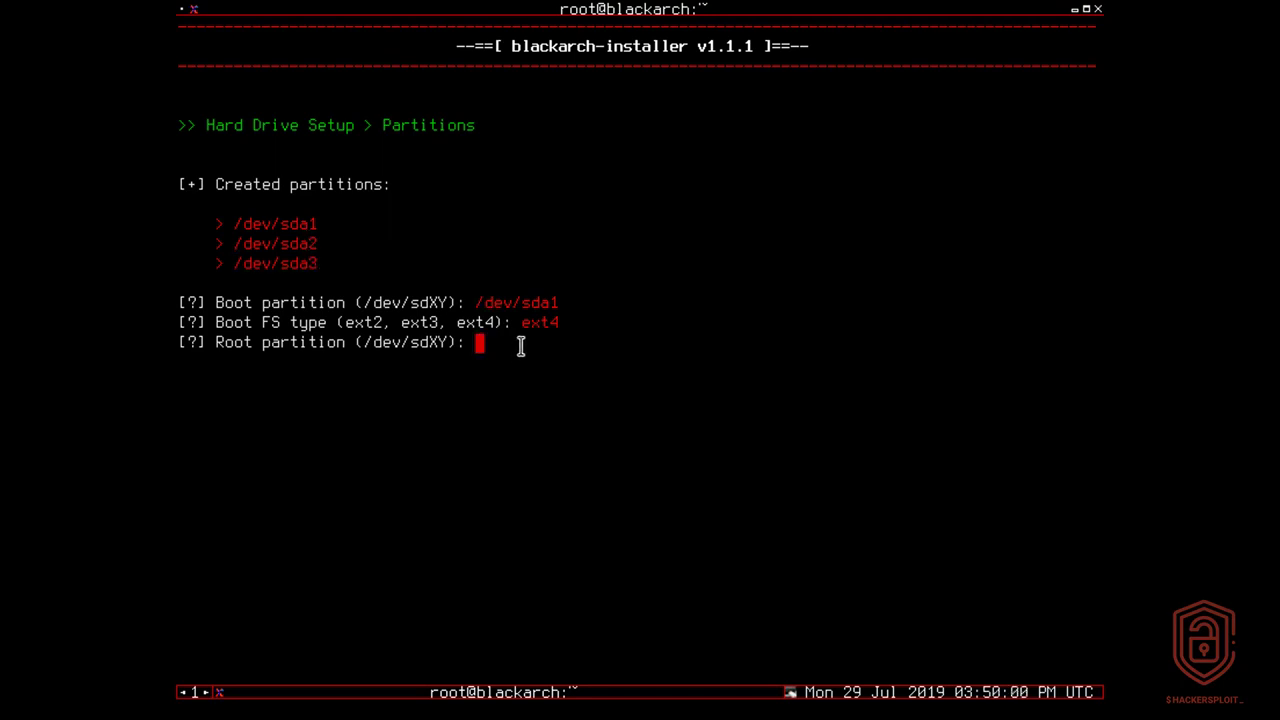
pyautogui.write('/dev/sda2')
pyautogui.press('BackSpace')
pyautogui.write('3')
pyautogui.press('Return')
pyautogui.write('ext4')
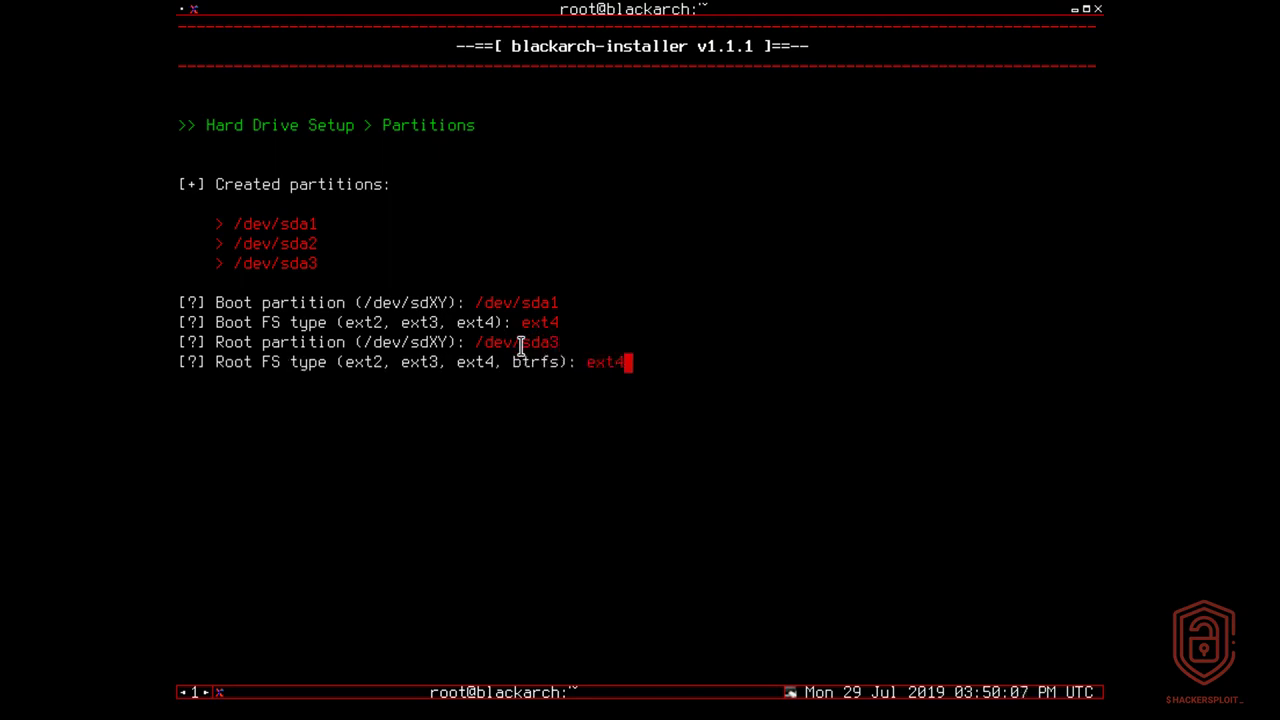
pyautogui.press('Return')
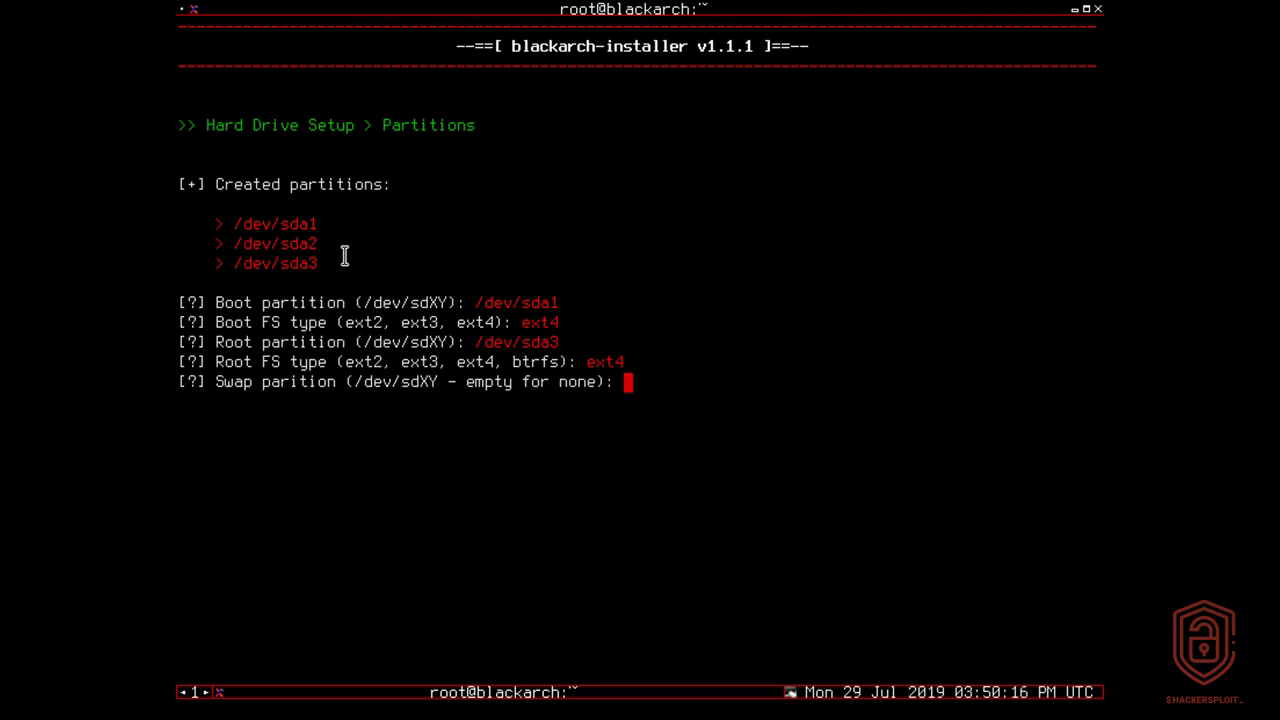
# Set /dev/sda2 as the swap partition.
pyautogui.tripleClick(311, 245)
pyautogui.click(631, 330)
pyautogui.write('/dev/sda2')
pyautogui.press('Return')
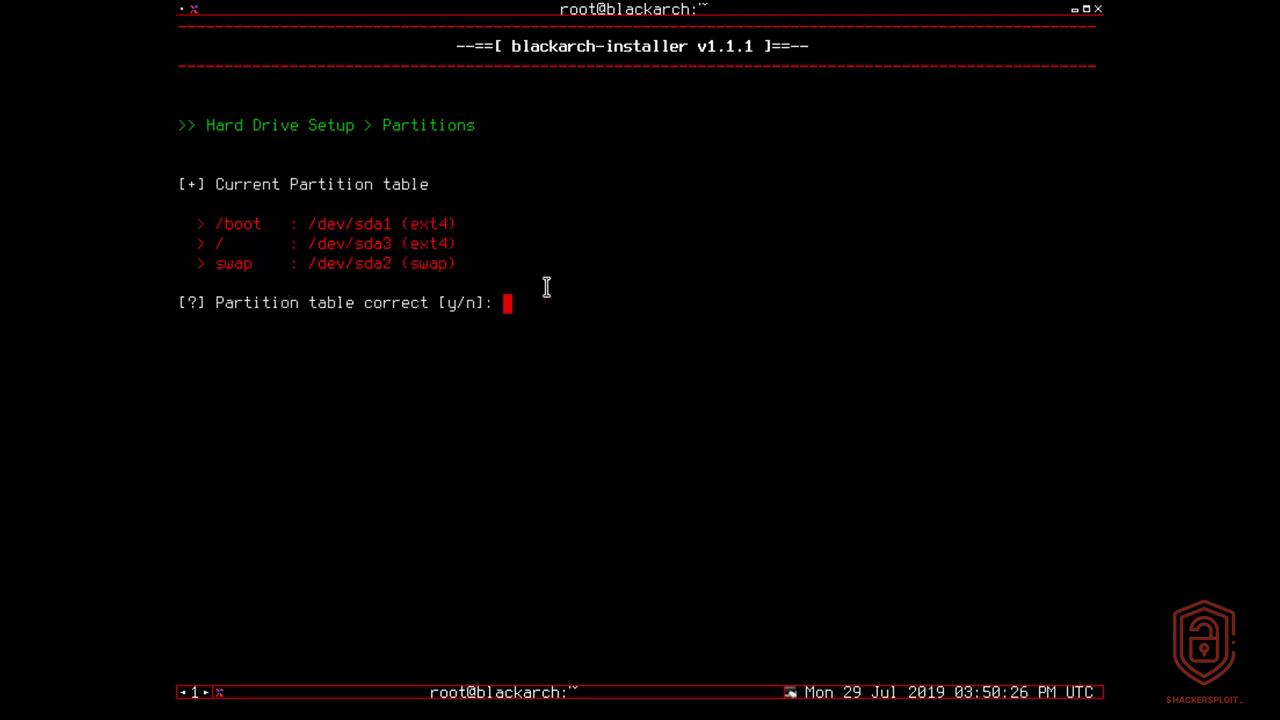
# Answer y to confirm the partition table and y to format the partitions.
pyautogui.write('y')
pyautogui.press('Return')
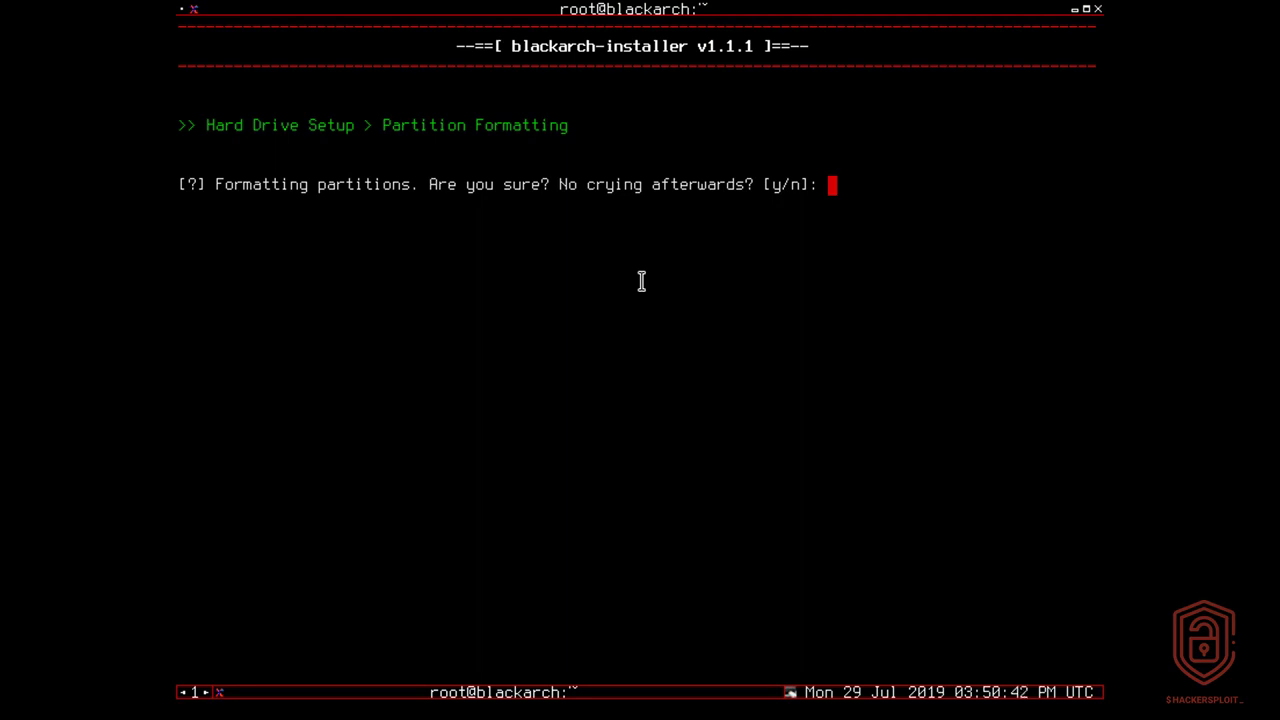
pyautogui.write('y')
pyautogui.press('Return')
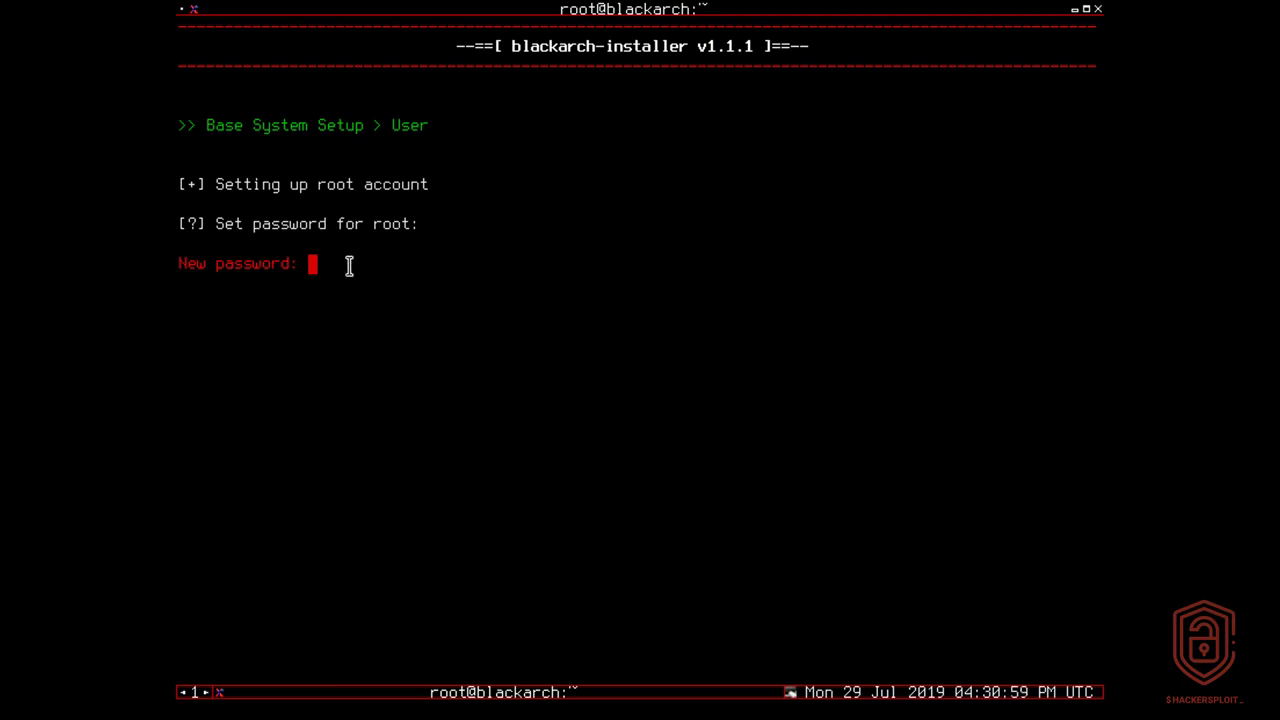
# Enter and confirm the root password, then agree to create a normal user.
pyautogui.press('Return')
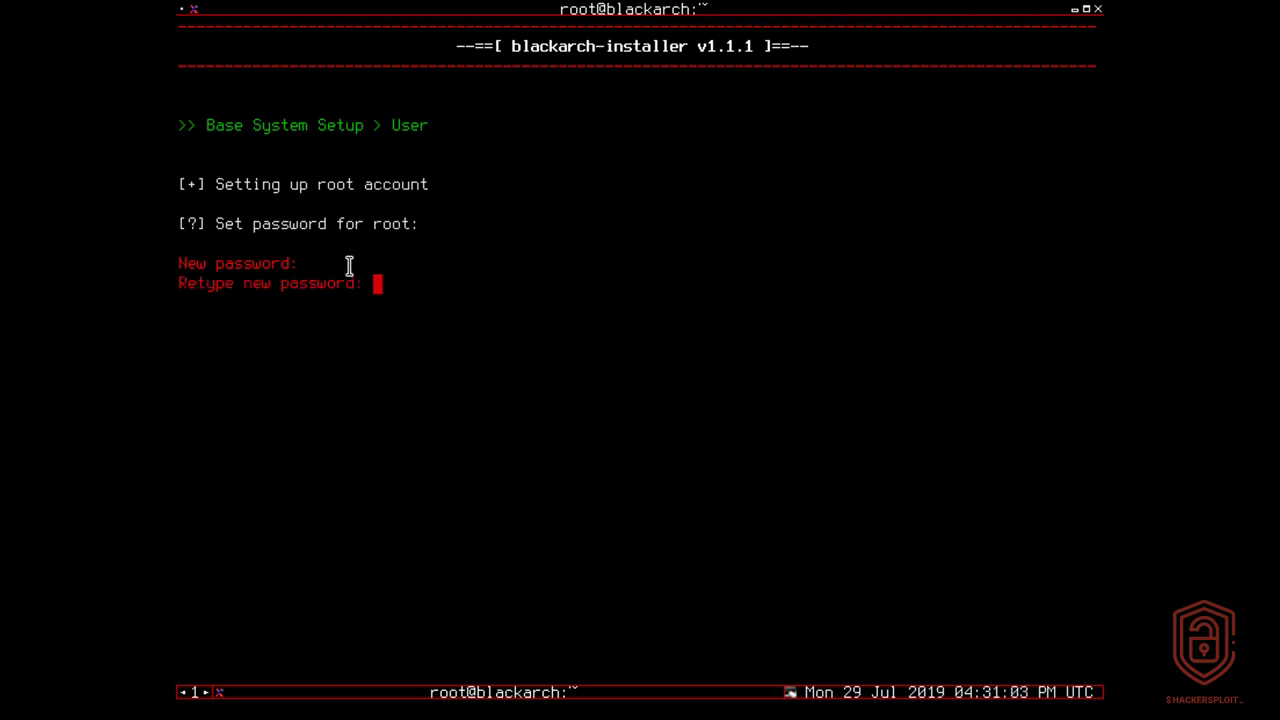
pyautogui.press('Return')
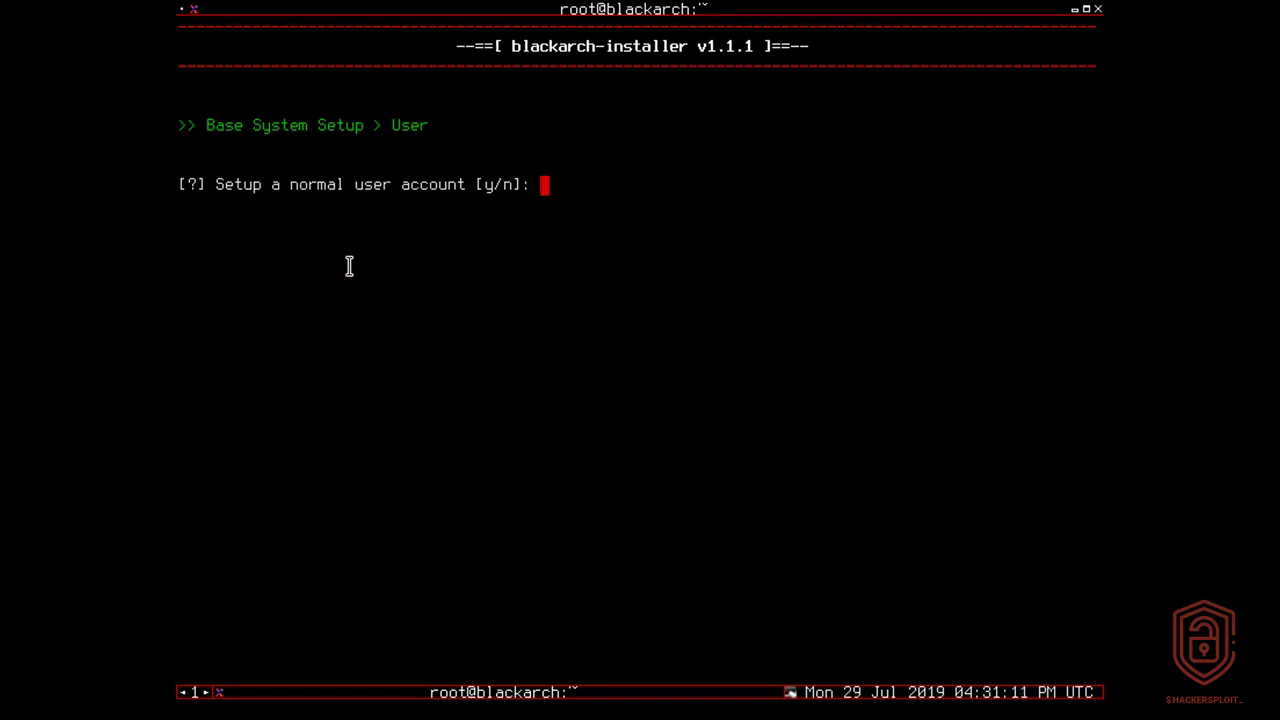
pyautogui.write('y')
pyautogui.press('Return')
# Enter the new user's name and set its password, typed twice.
pyautogui.write('alexis')
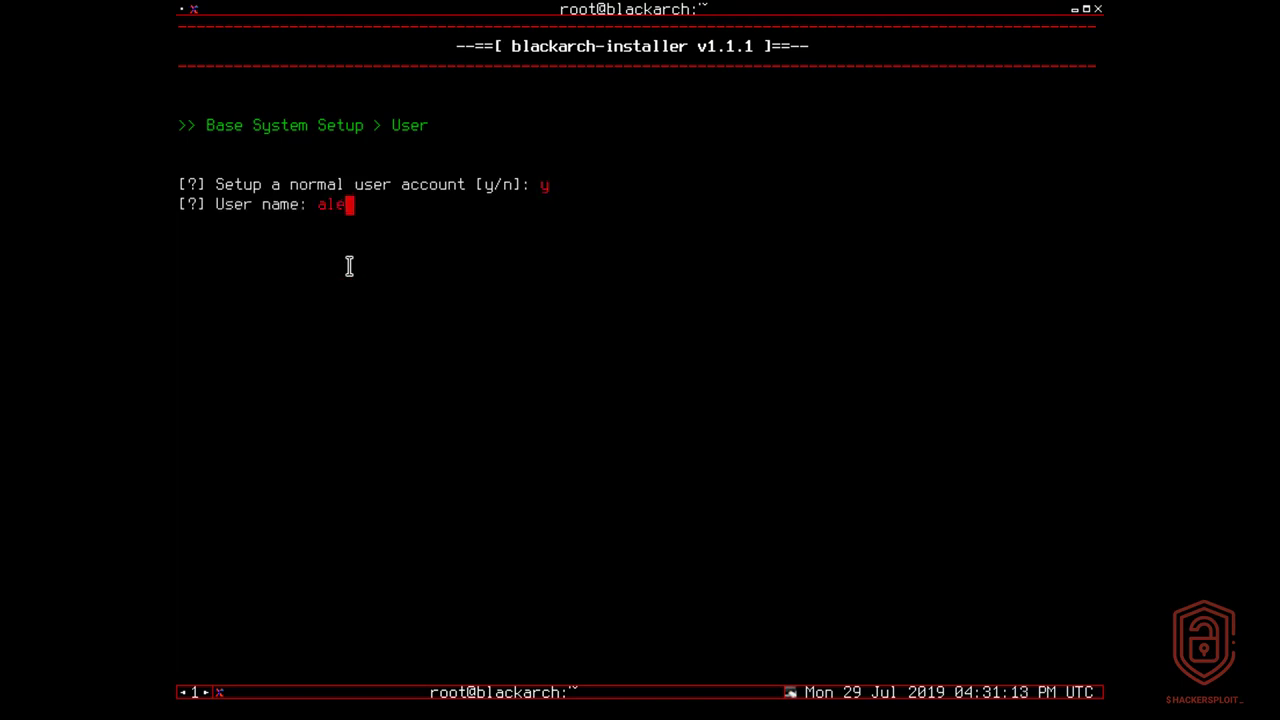
pyautogui.press('Return')
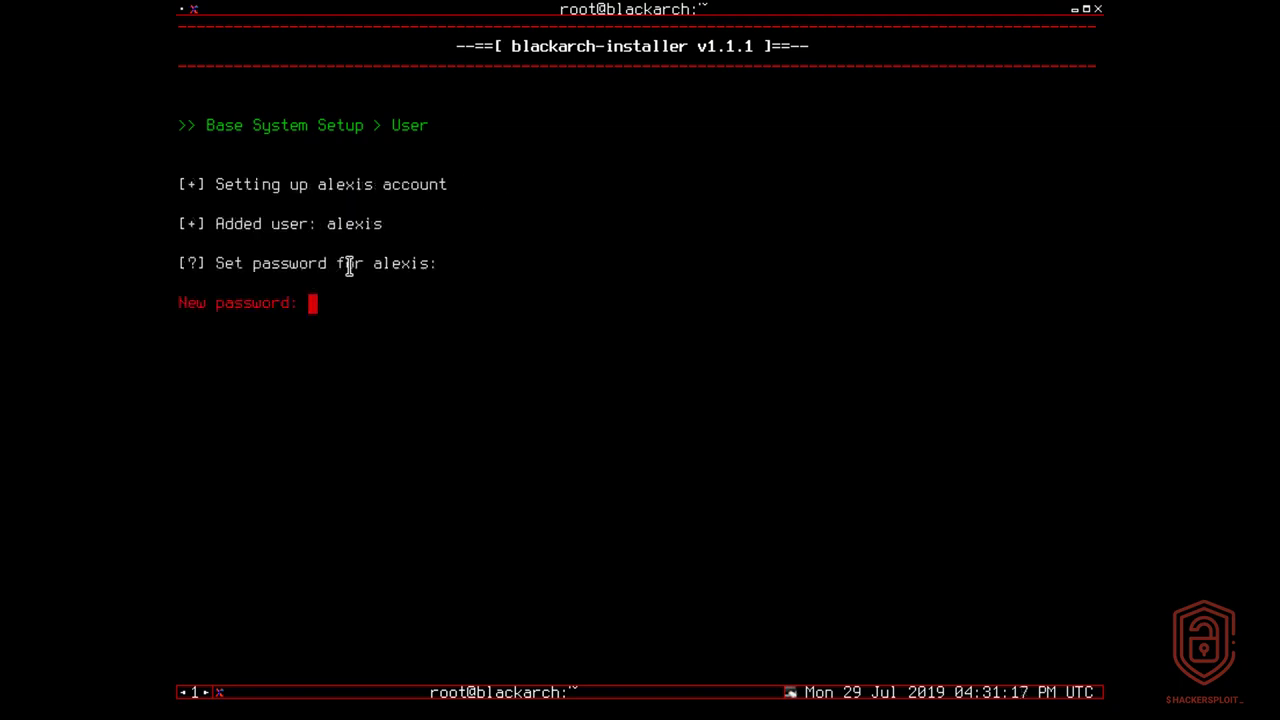
pyautogui.press('Return')
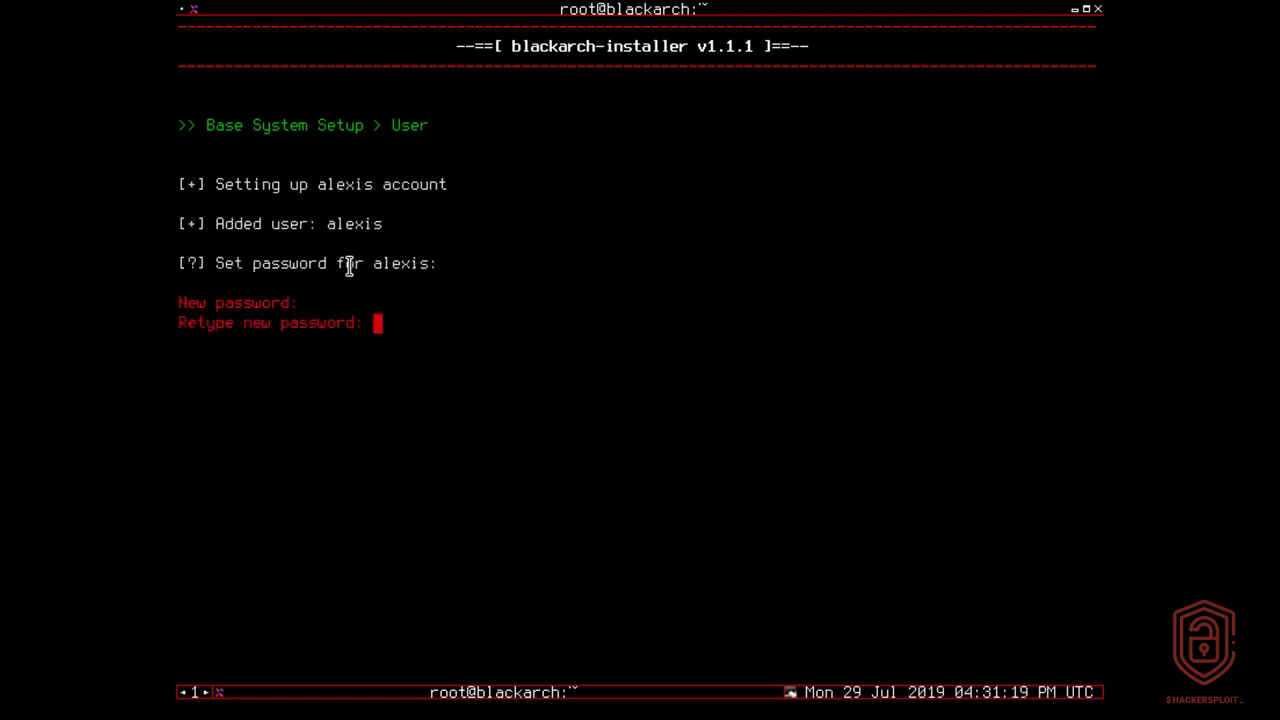
pyautogui.press('Return')
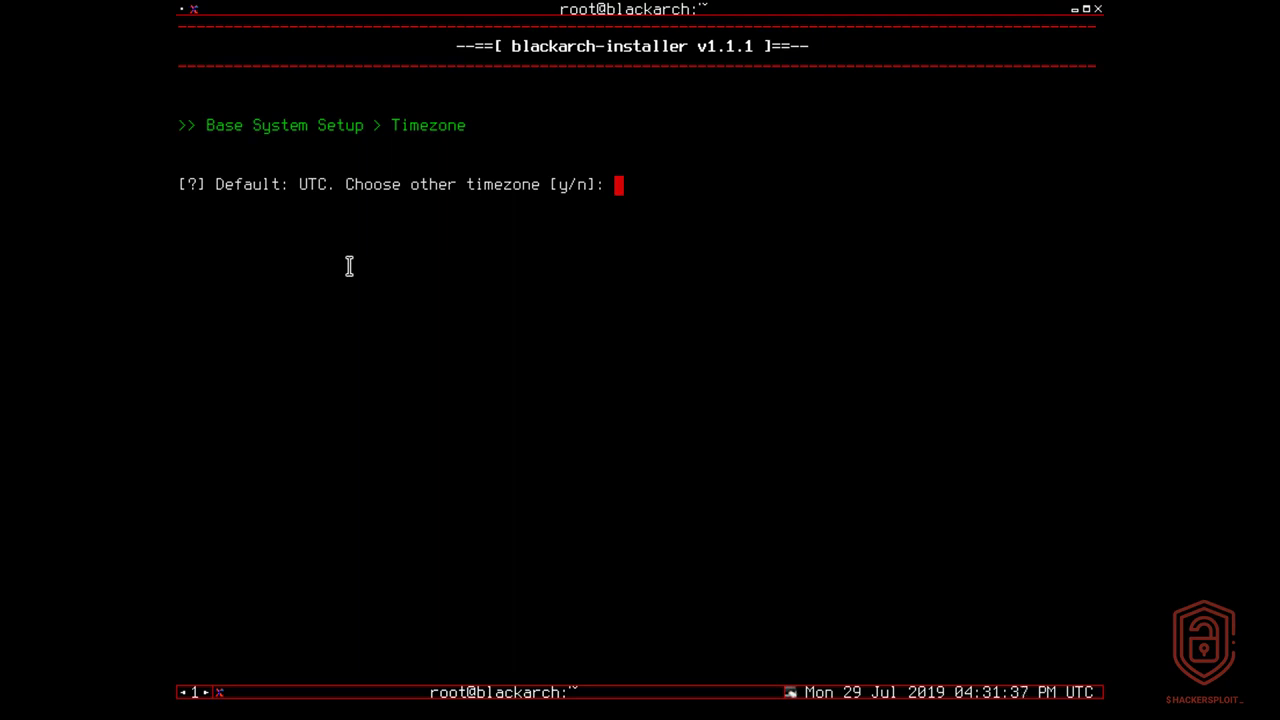
# Opt for a non-default timezone, browse the zone list, and enter UTC as the zone.
pyautogui.write('y')
pyautogui.press('Return')
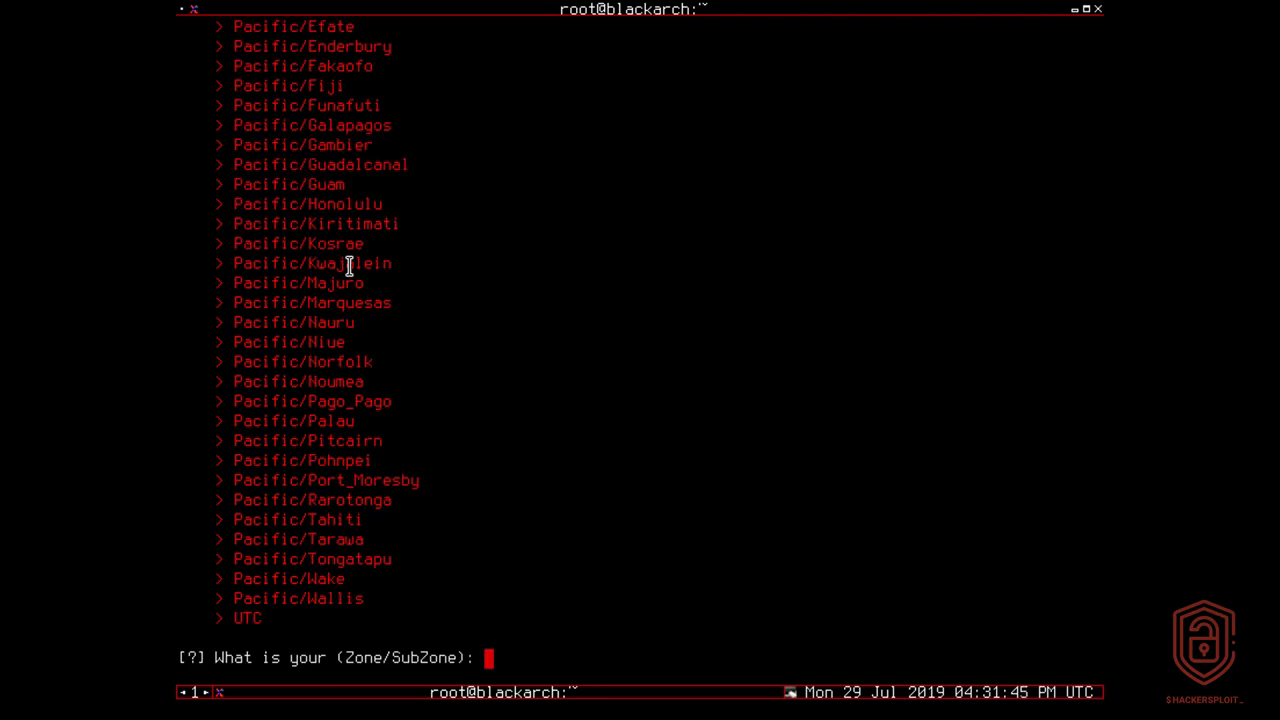
pyautogui.scroll(14, 369, 306)
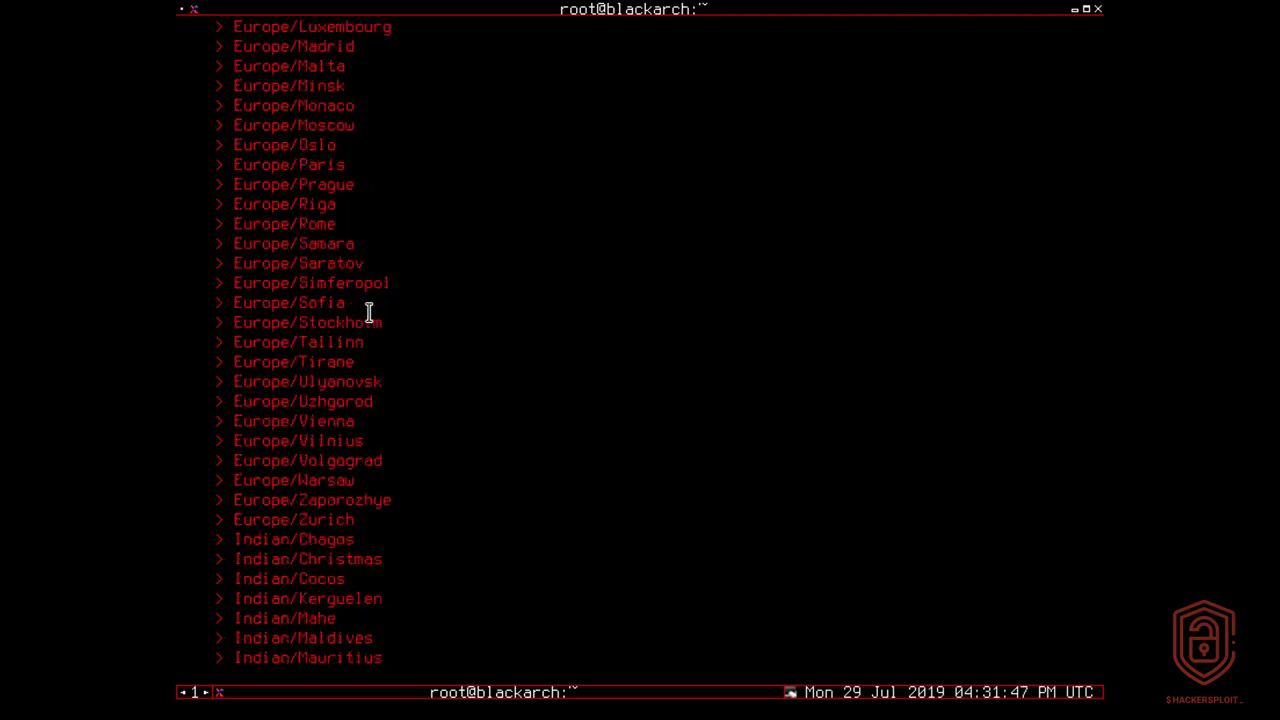
pyautogui.scroll(7, 369, 313)
pyautogui.scroll(-20, 369, 313)
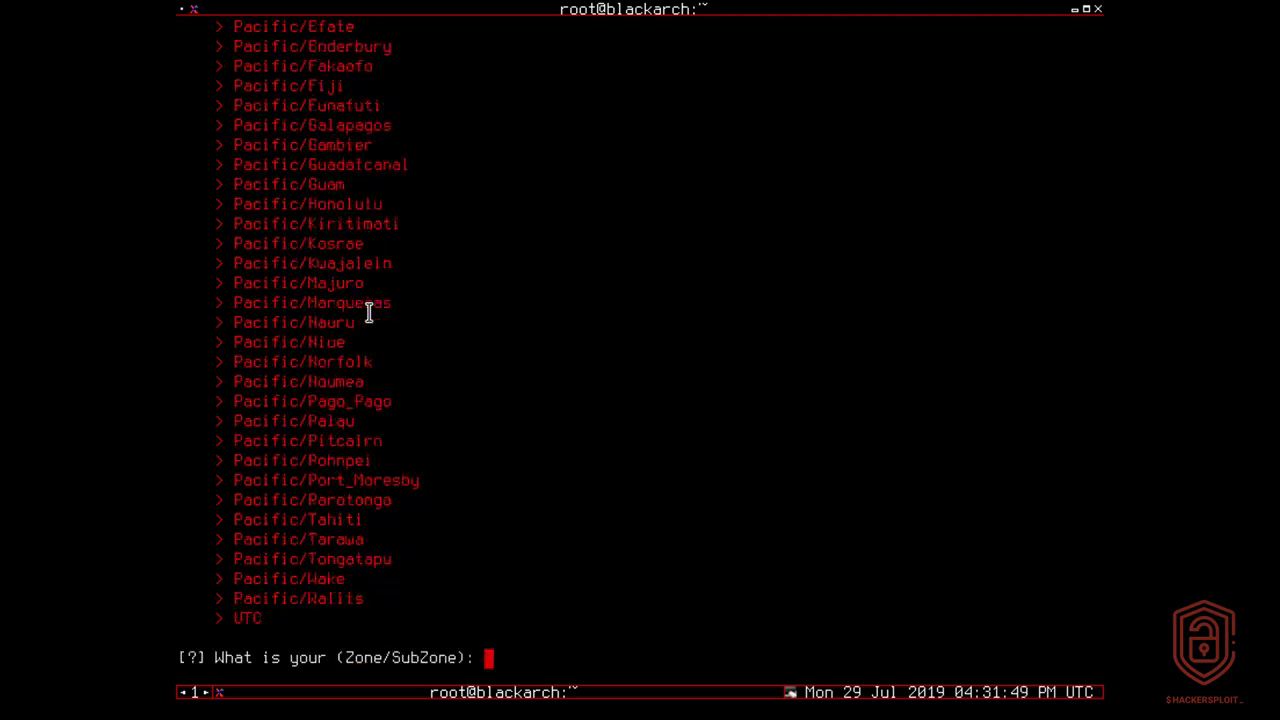
pyautogui.write('UTC')
pyautogui.press('Return')
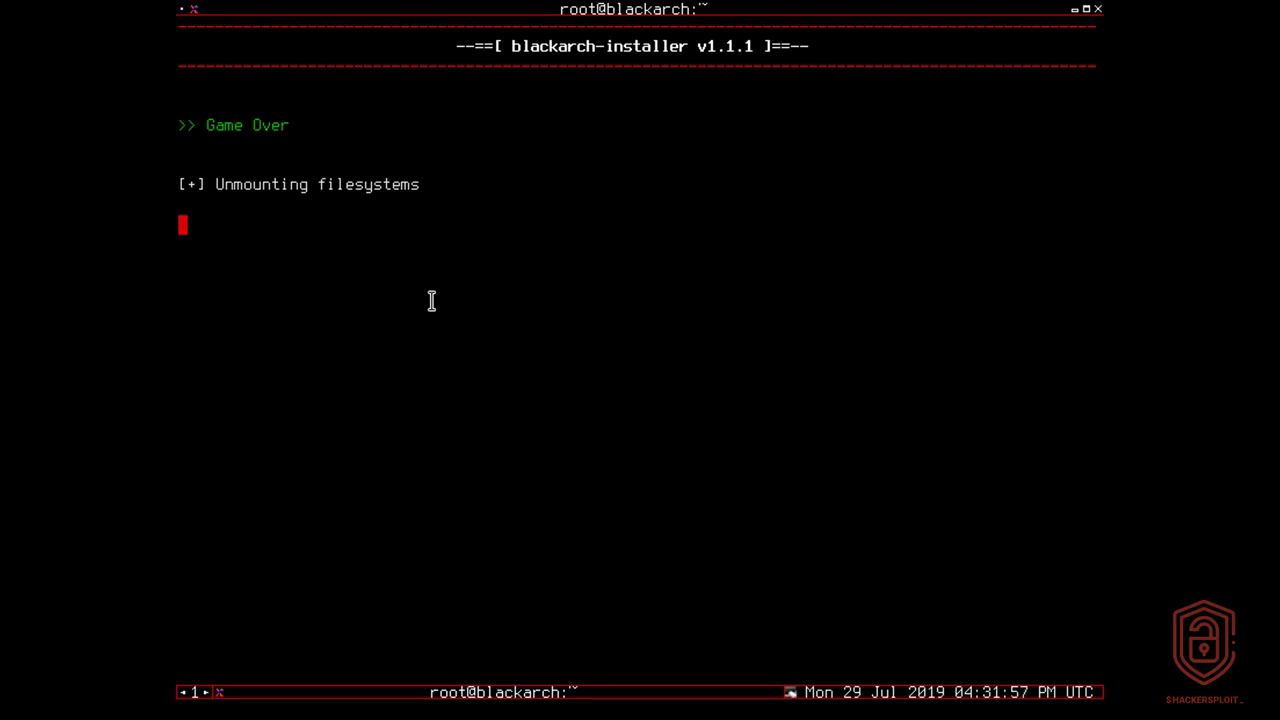
# Highlight the Game Over message, then restart the machine with the reboot command.
pyautogui.moveTo(206, 125); pyautogui.dragTo(325, 153)
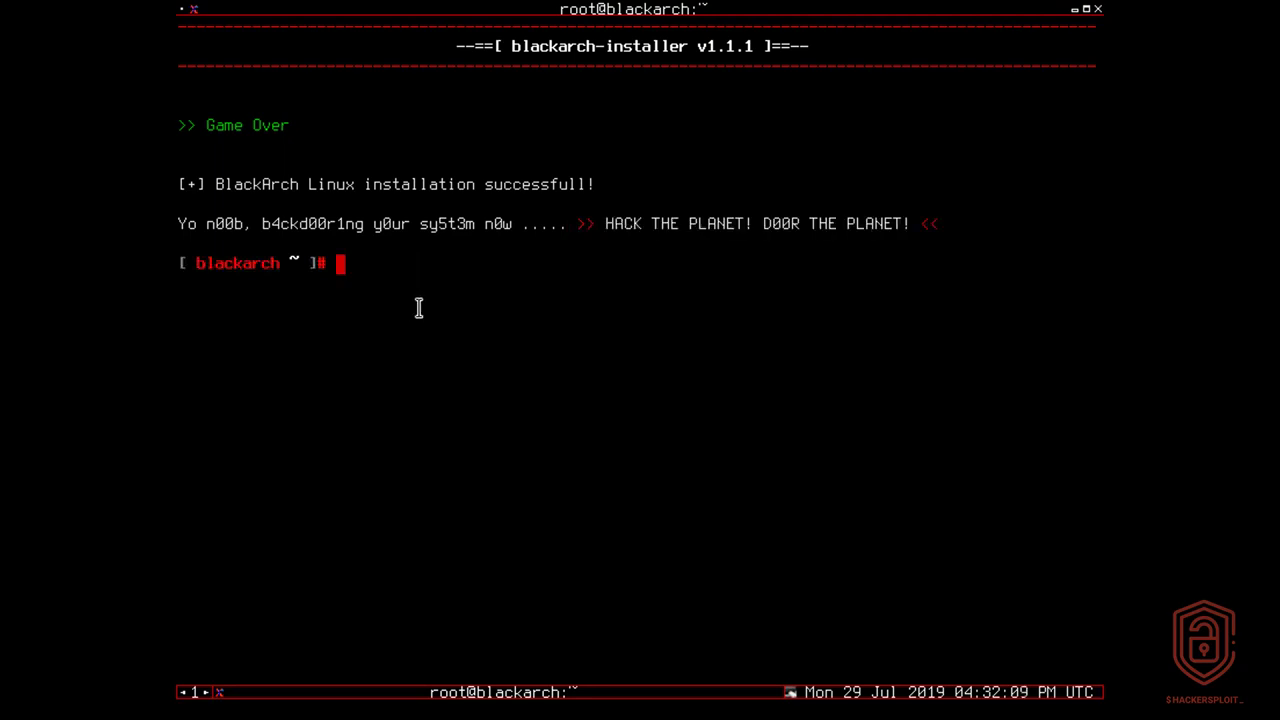
pyautogui.write('reboot')
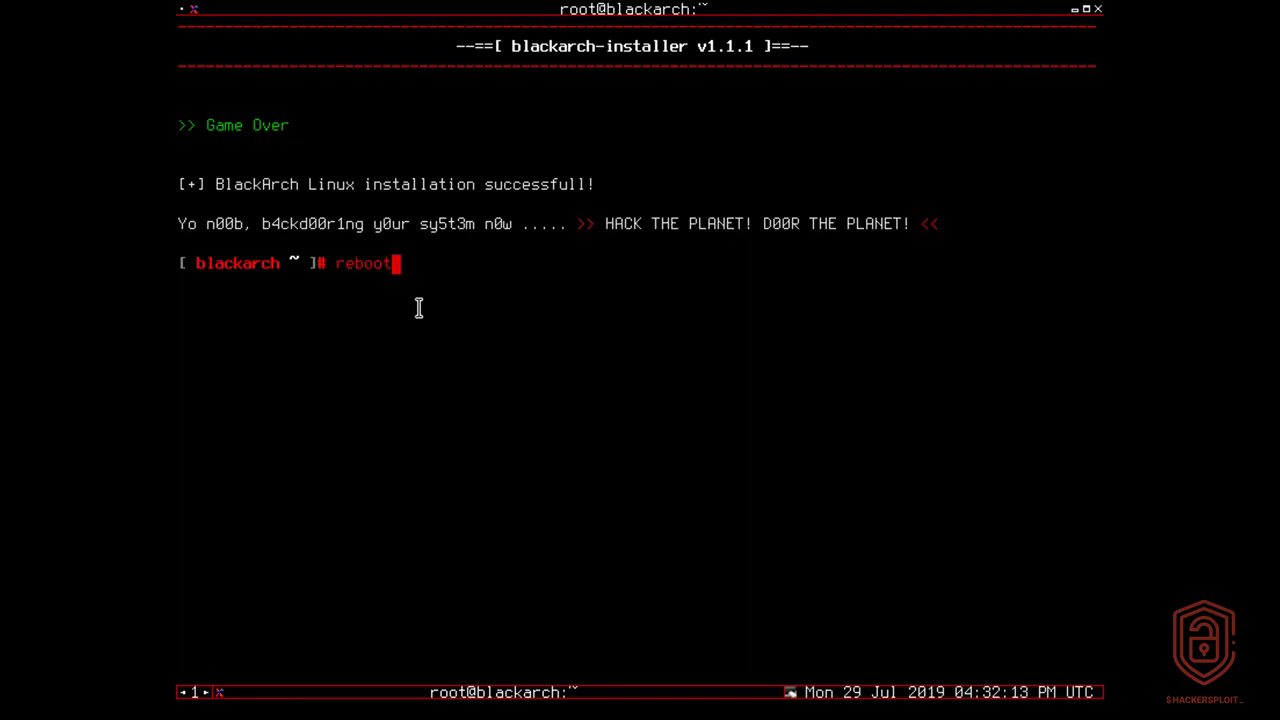
pyautogui.press('Return')
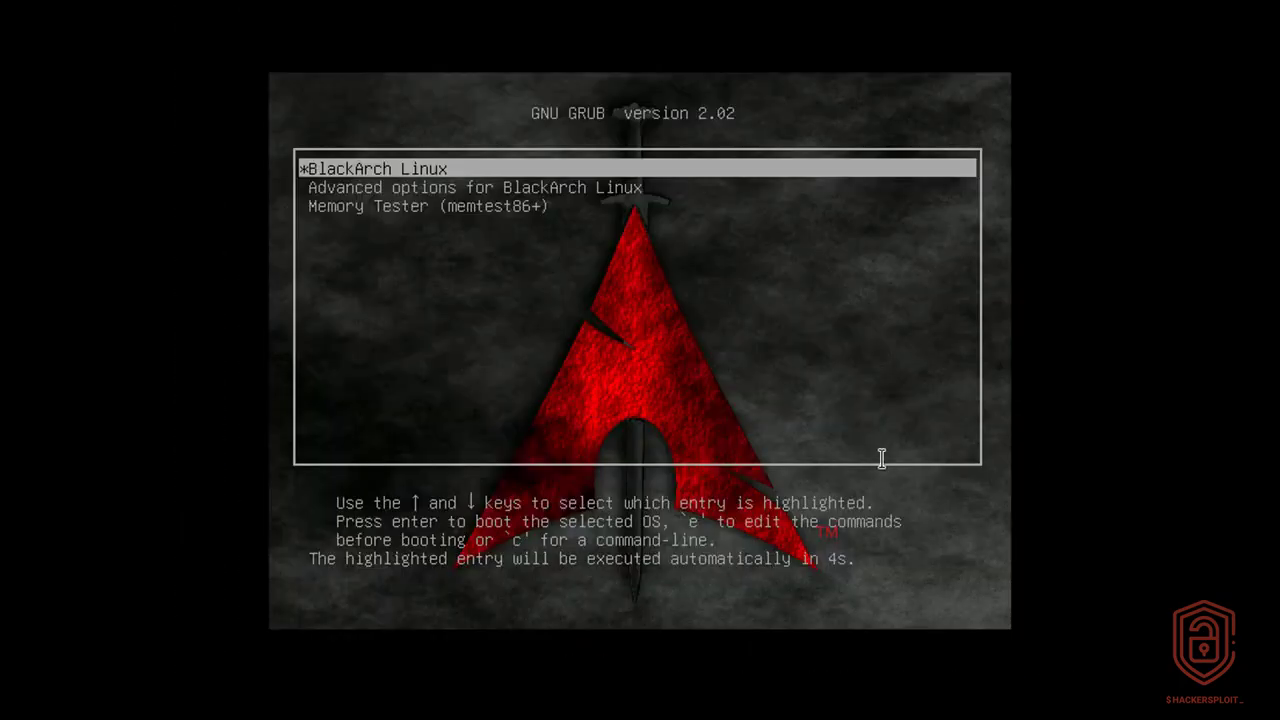
# Select the BlackArch Linux entry in the GRUB menu and boot it.
pyautogui.press('Down')
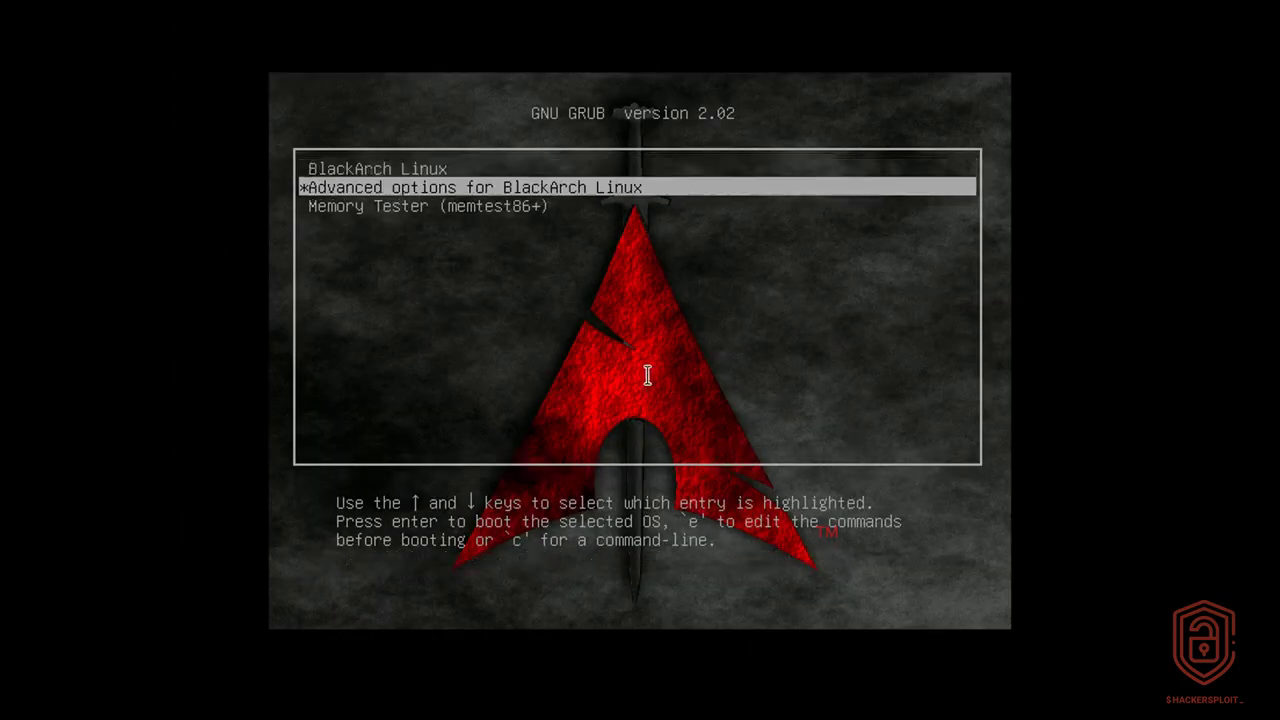
pyautogui.press('Up')
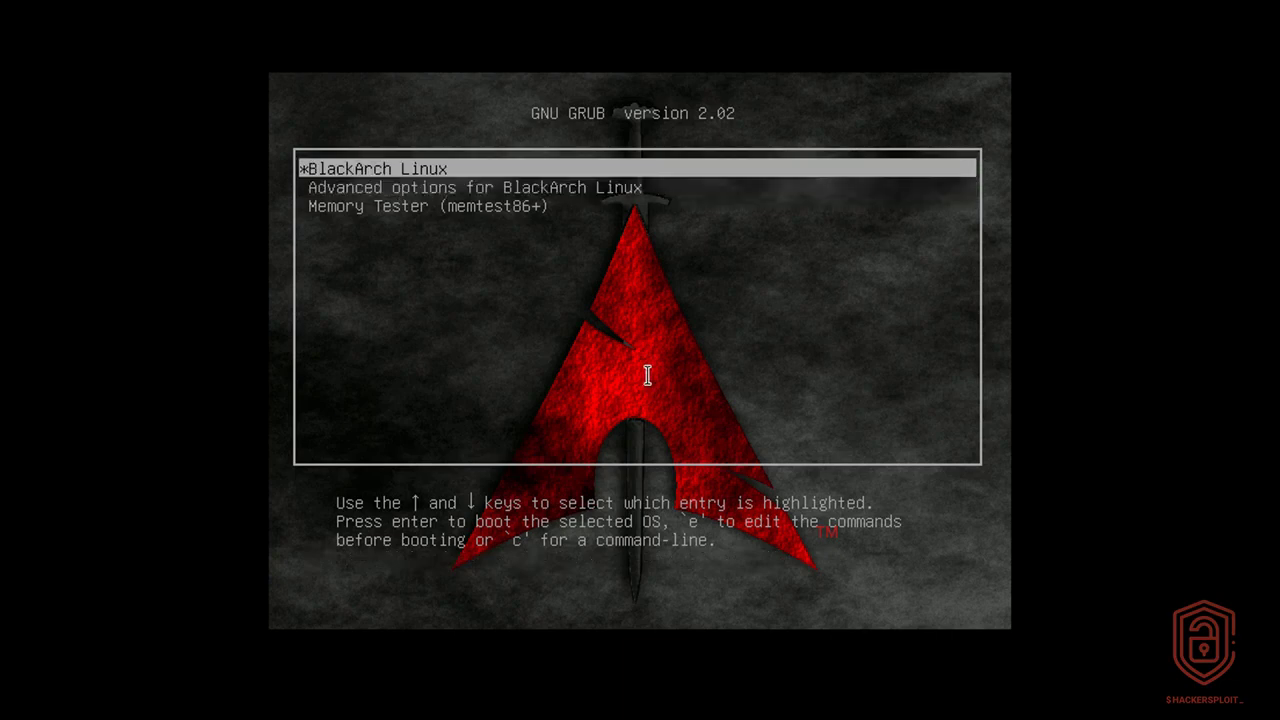
pyautogui.press('Return')
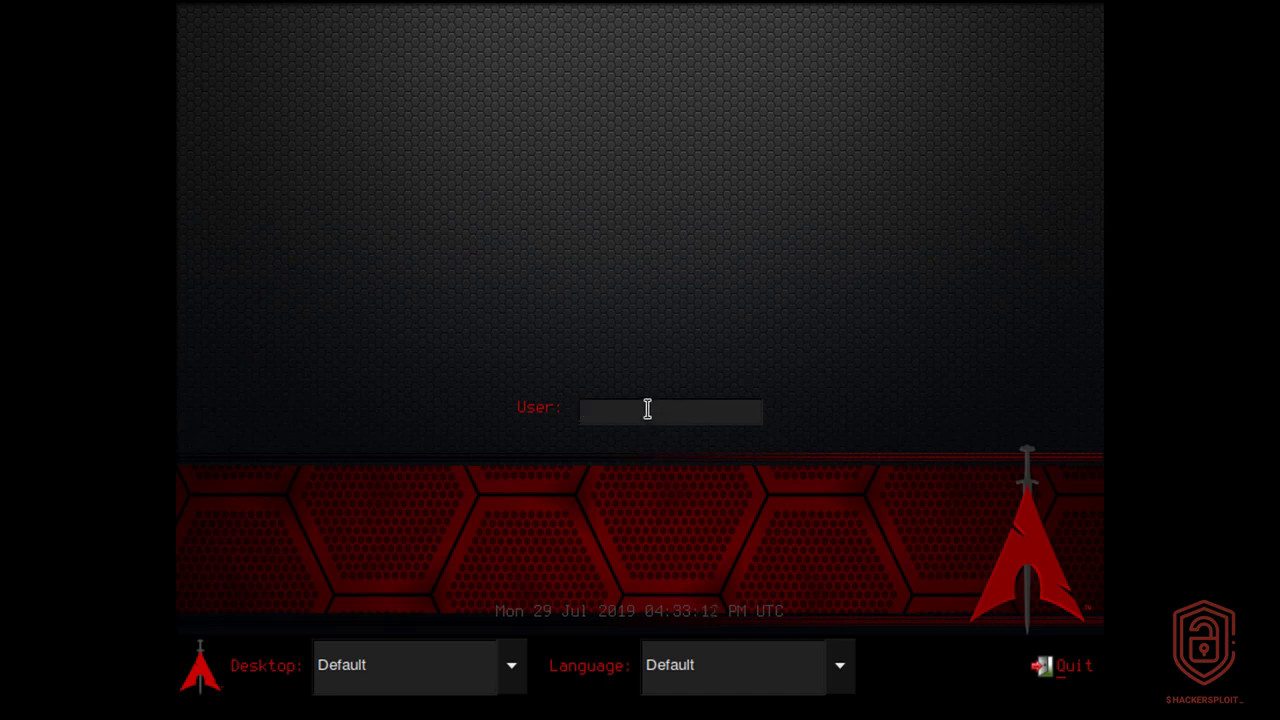
# Log in as root with the root account's password.
pyautogui.write('root')
pyautogui.press('Return')
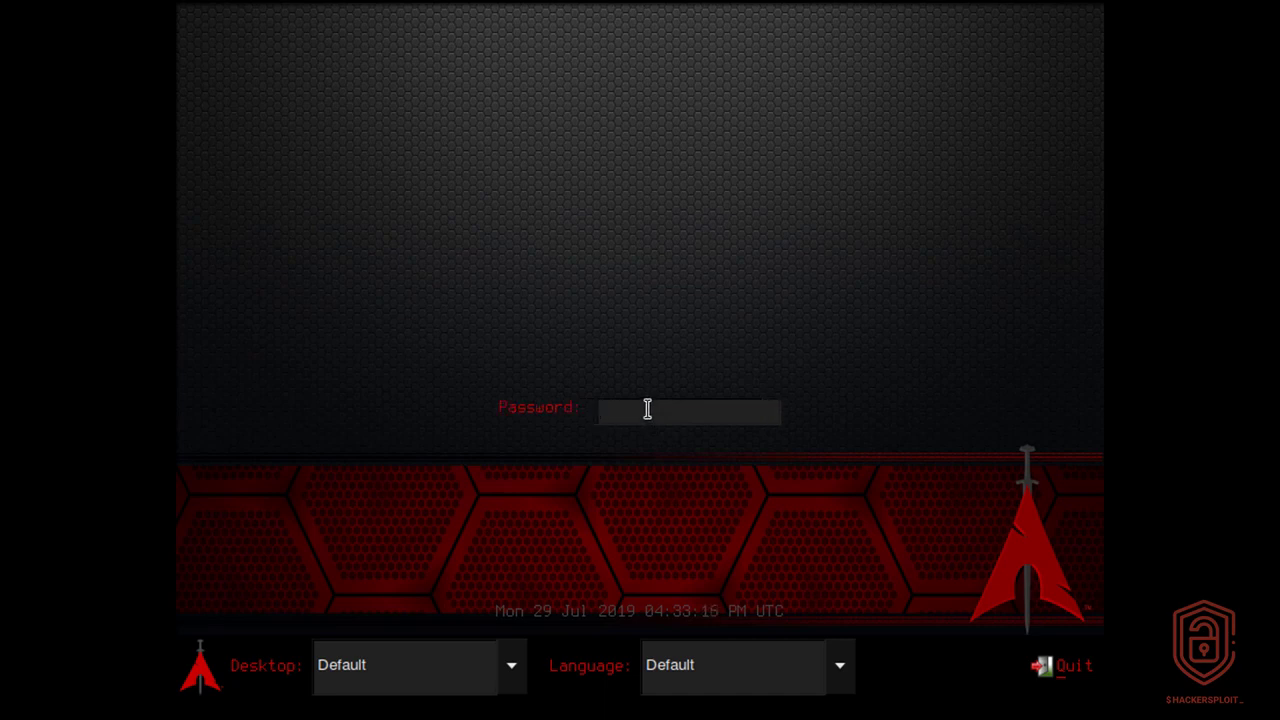
pyautogui.write('blackarch')
pyautogui.press('Return')
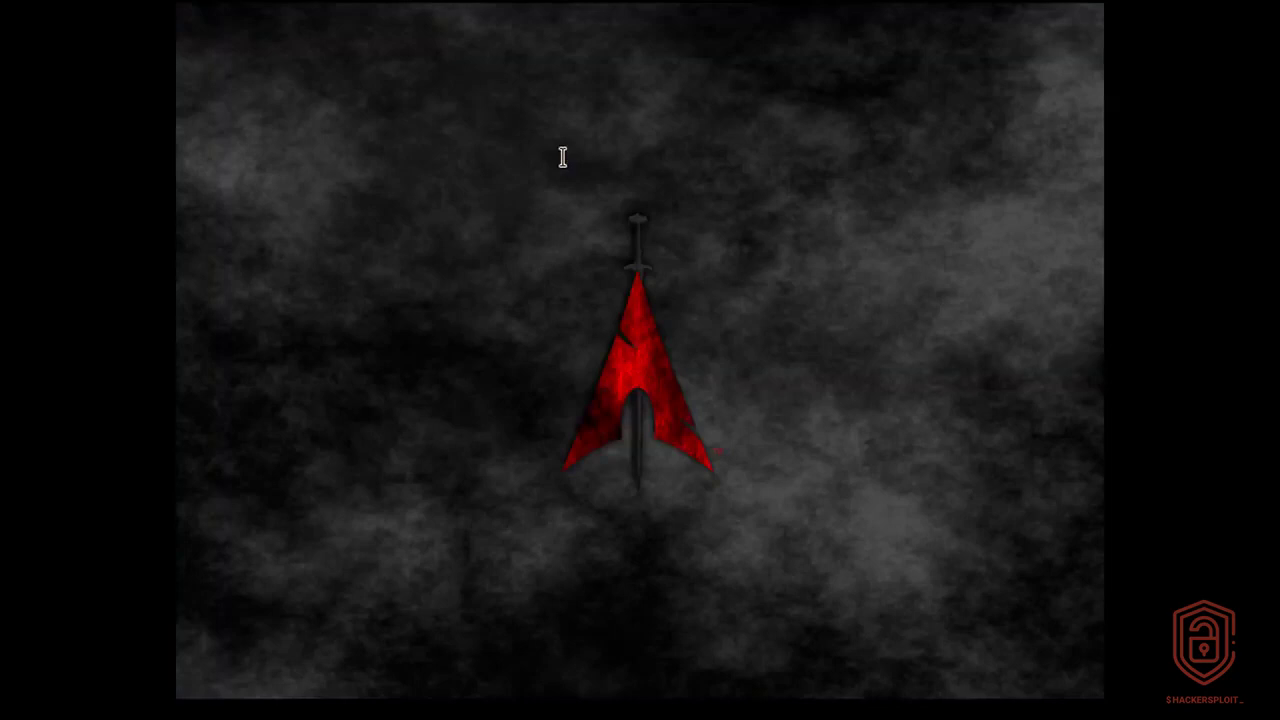
# Launch a red xterm from the desktop's right-click terminals menu.
pyautogui.rightClick(582, 202)
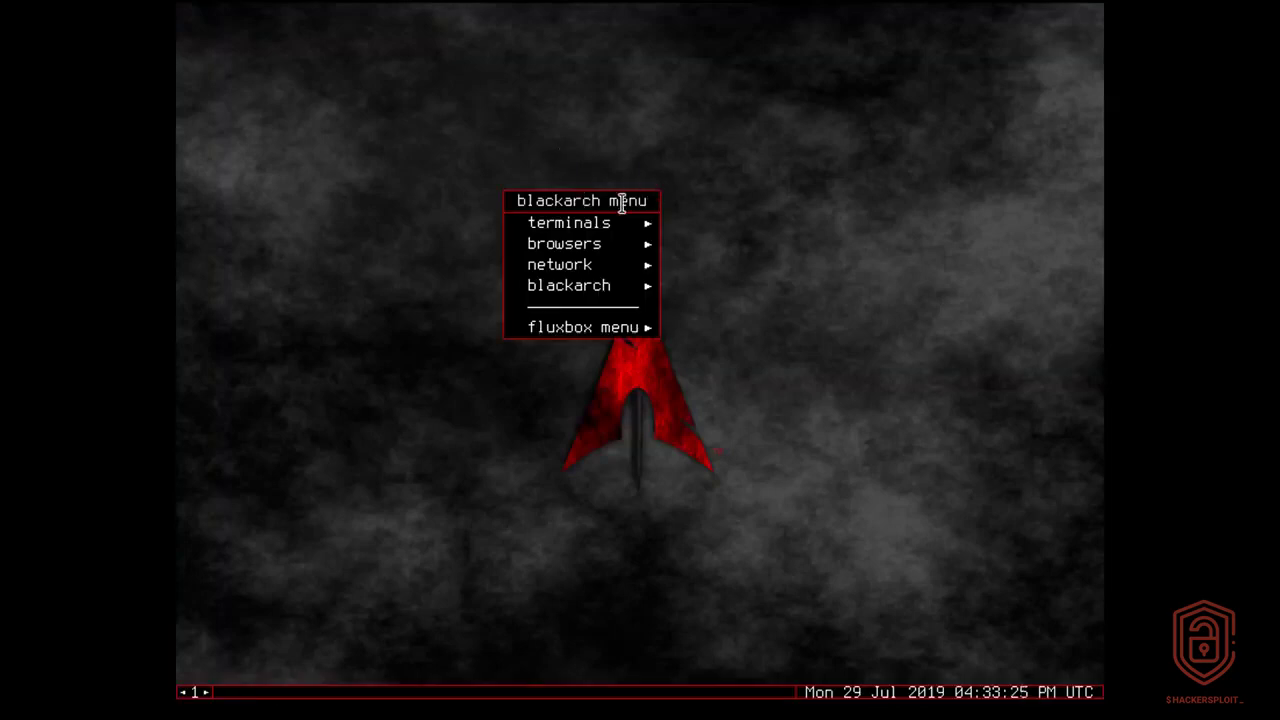
pyautogui.moveTo(610, 224)
pyautogui.click(772, 222)
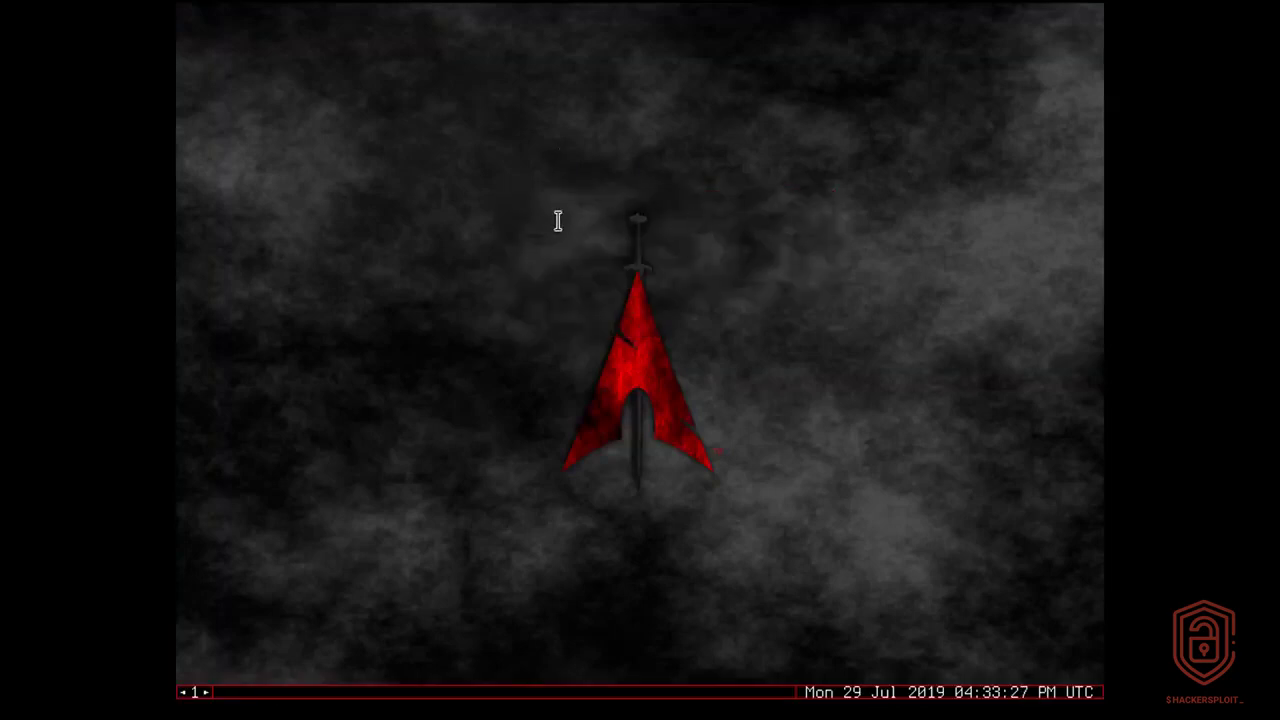
# Run fdisk -l, highlight the sda1, sda2 and sda3 rows, then move the terminal toward the centre.
pyautogui.write('fdisk -l')
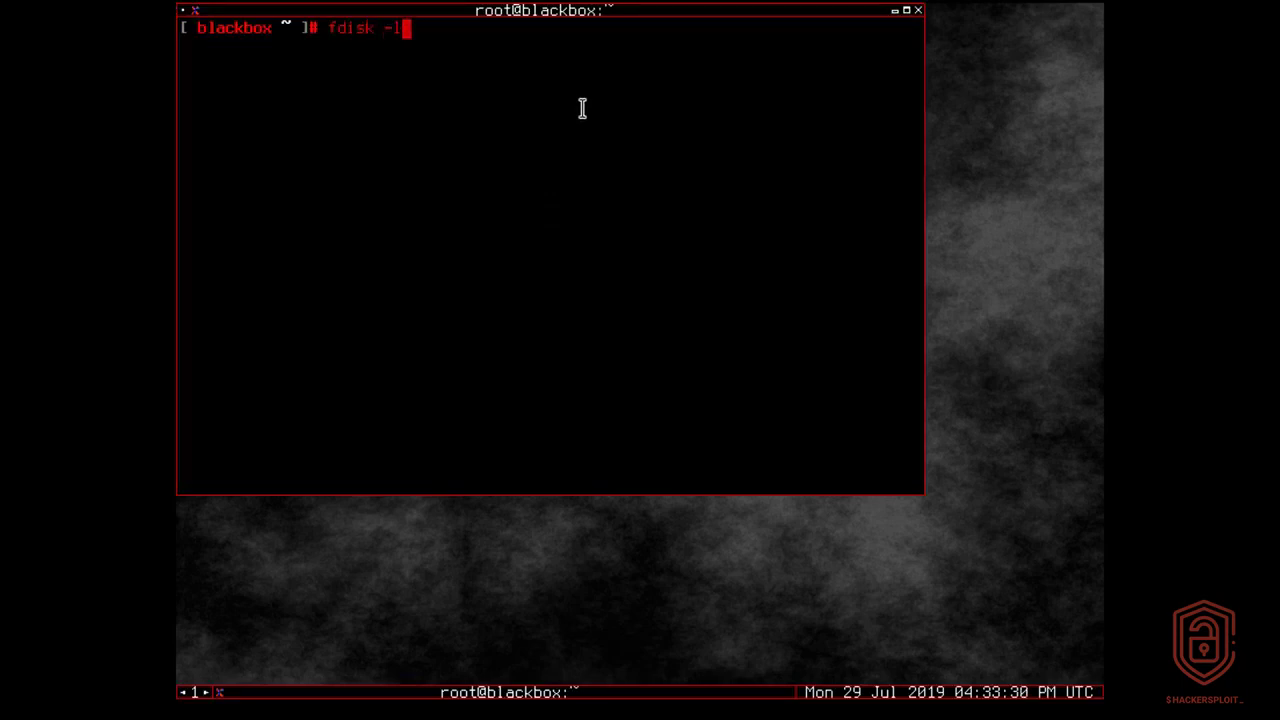
pyautogui.press('Return')
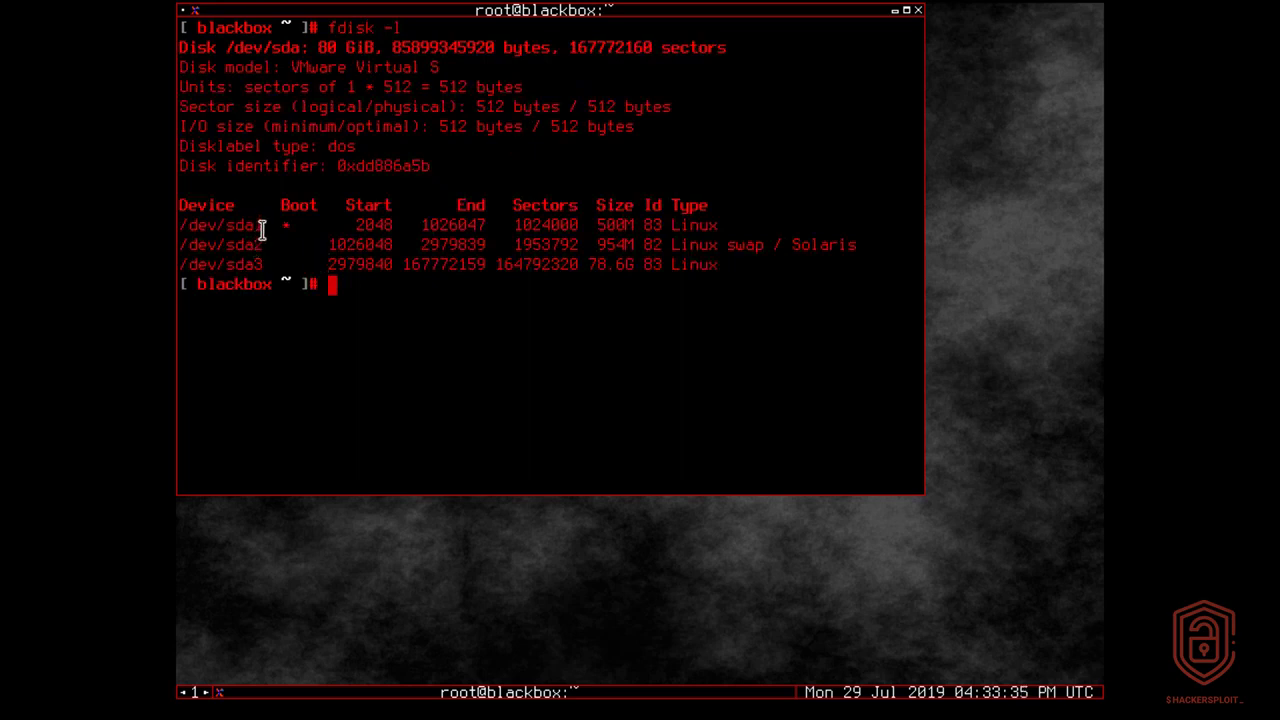
pyautogui.moveTo(262, 228); pyautogui.dragTo(441, 221)
pyautogui.moveTo(257, 230); pyautogui.dragTo(271, 231)
pyautogui.moveTo(532, 240); pyautogui.dragTo(531, 249)
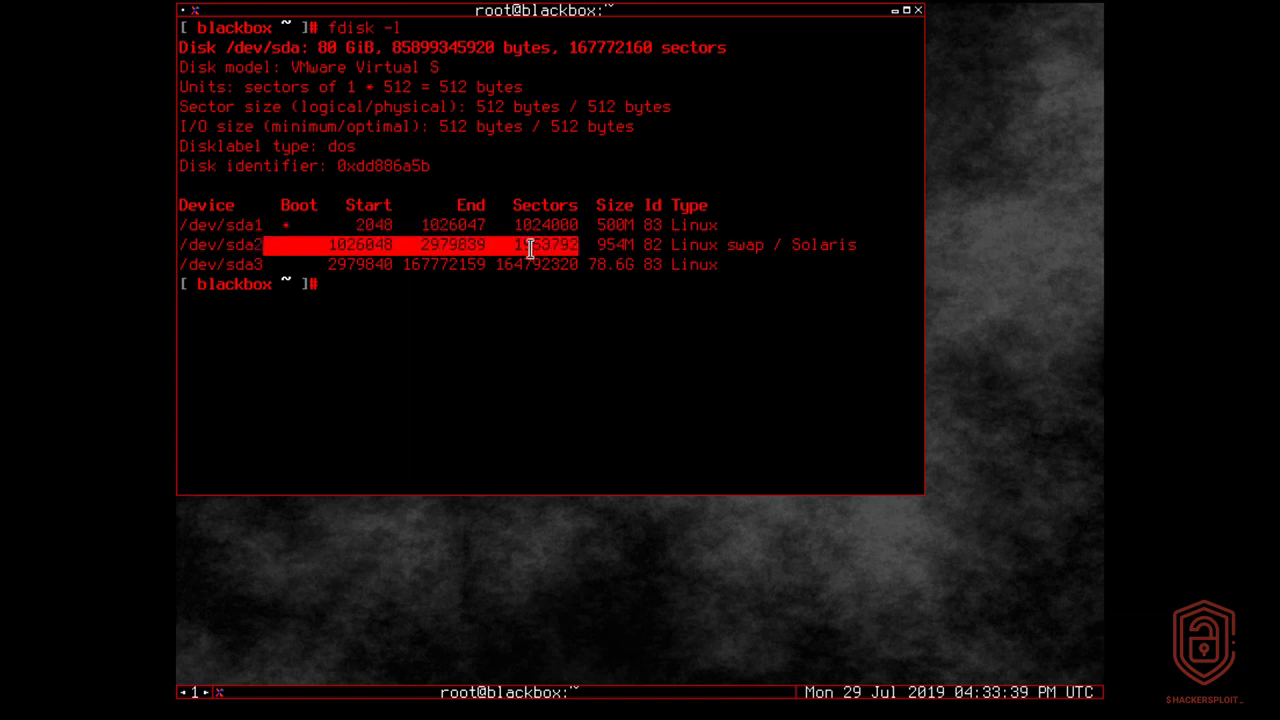
pyautogui.moveTo(390, 271); pyautogui.dragTo(384, 273)
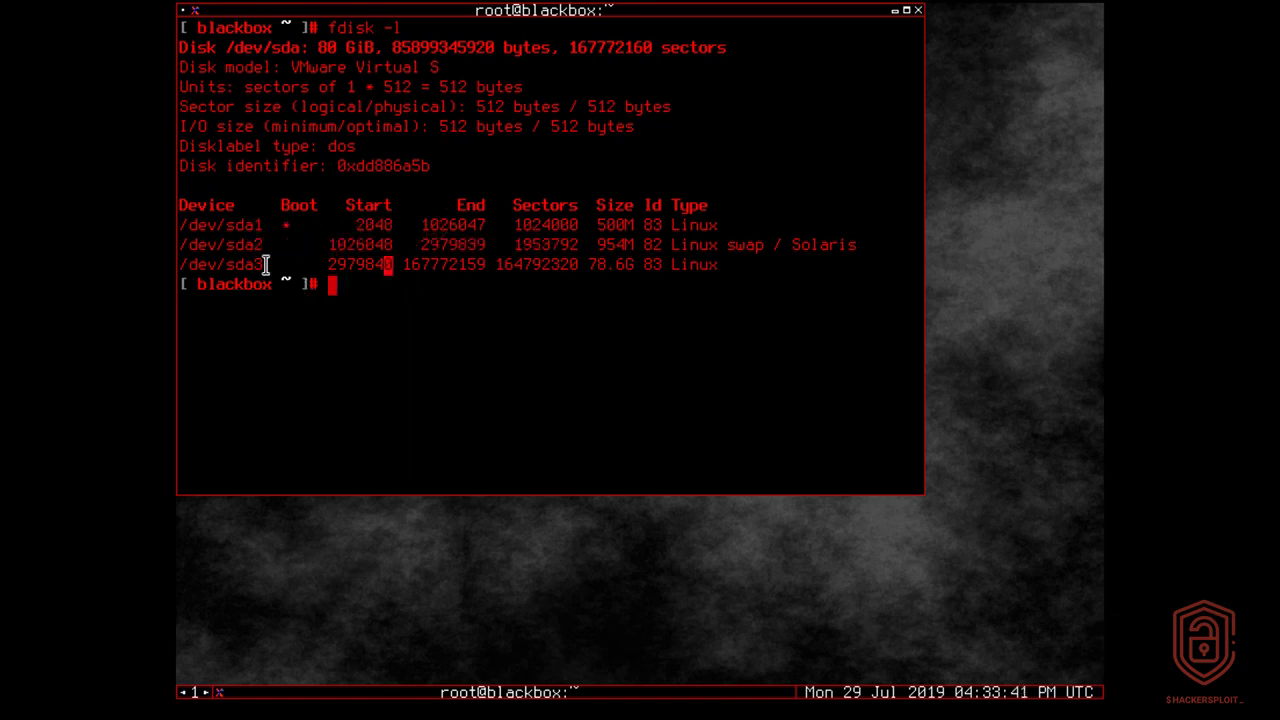
pyautogui.moveTo(266, 265); pyautogui.dragTo(713, 266)
pyautogui.click(509, 329)
pyautogui.moveTo(596, 16); pyautogui.dragTo(690, 106)
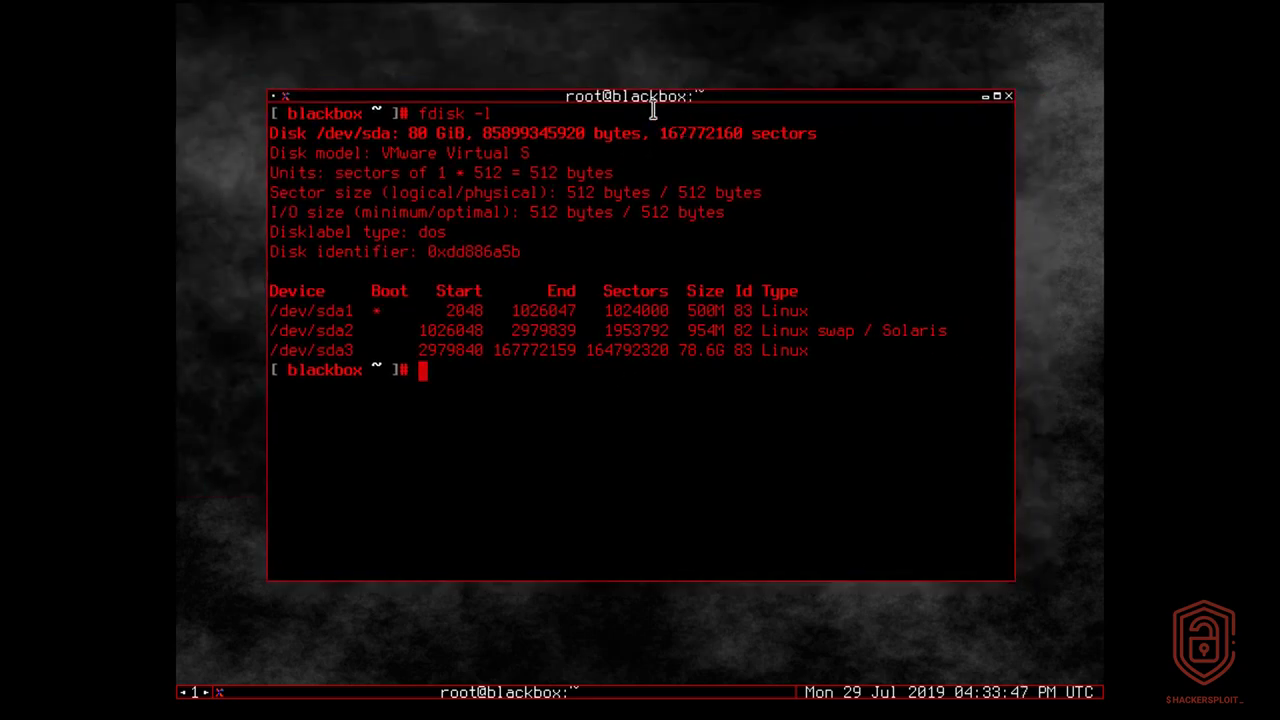